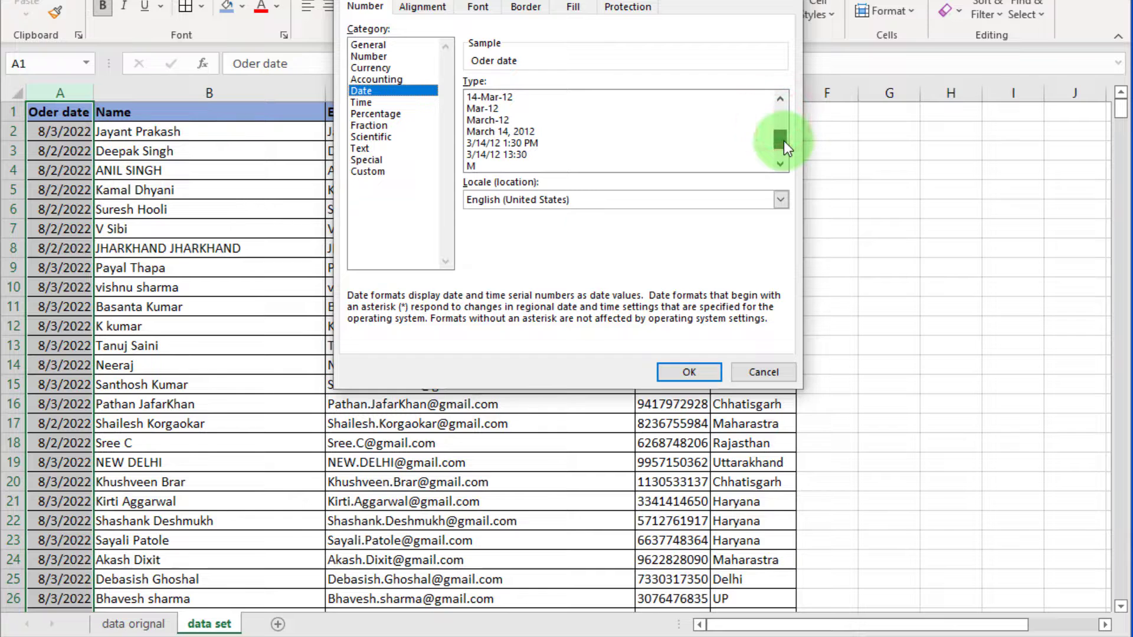
- Format the Oder date column with the 14-Mar-2012 date type
{"action": "left_click", "coordinate": [504, 167]}
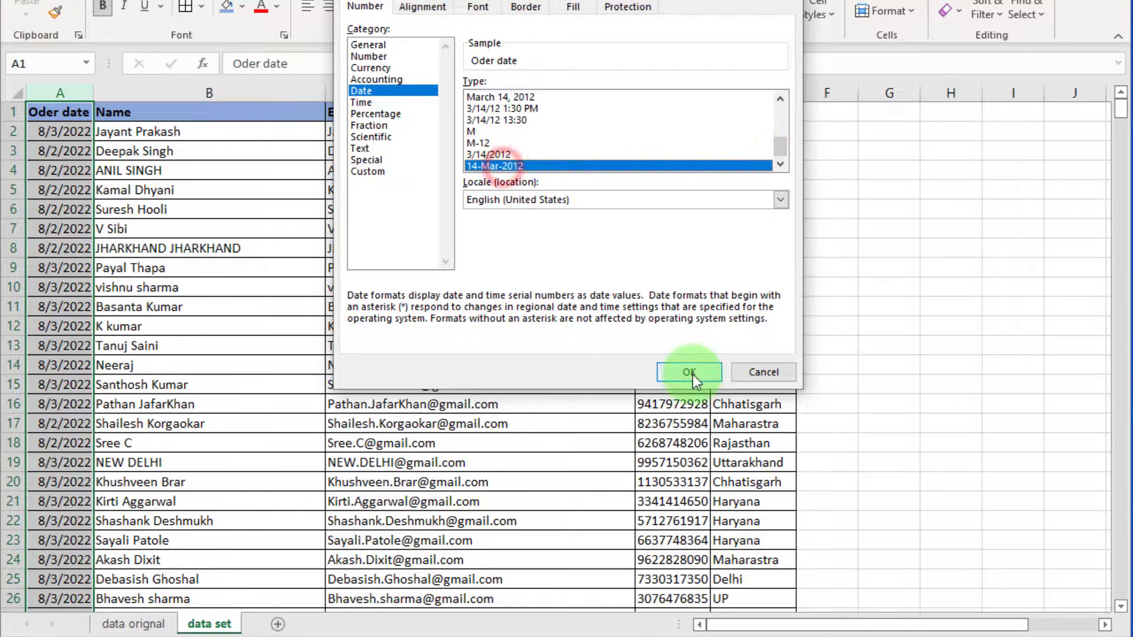
{"action": "left_click", "coordinate": [689, 372]}
{"action": "left_click", "coordinate": [201, 242]}
- Apply the Special category's Phone Number format to the phone column and check the reformatted rows
{"action": "left_click", "coordinate": [686, 93]}
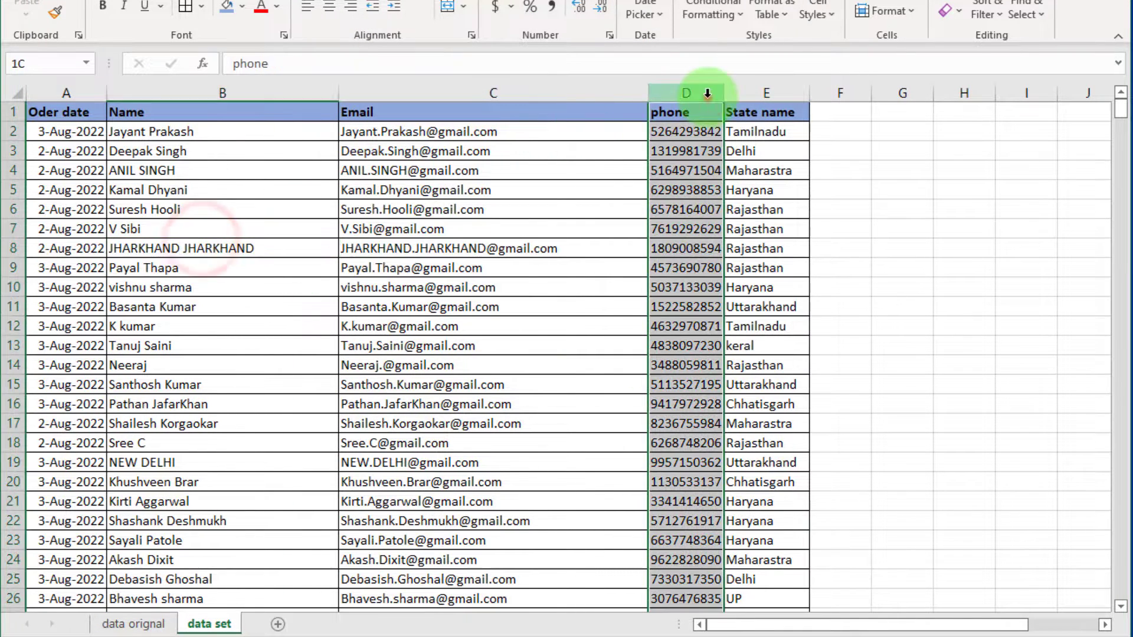
{"action": "left_click", "coordinate": [610, 35]}
{"action": "left_click", "coordinate": [361, 90]}
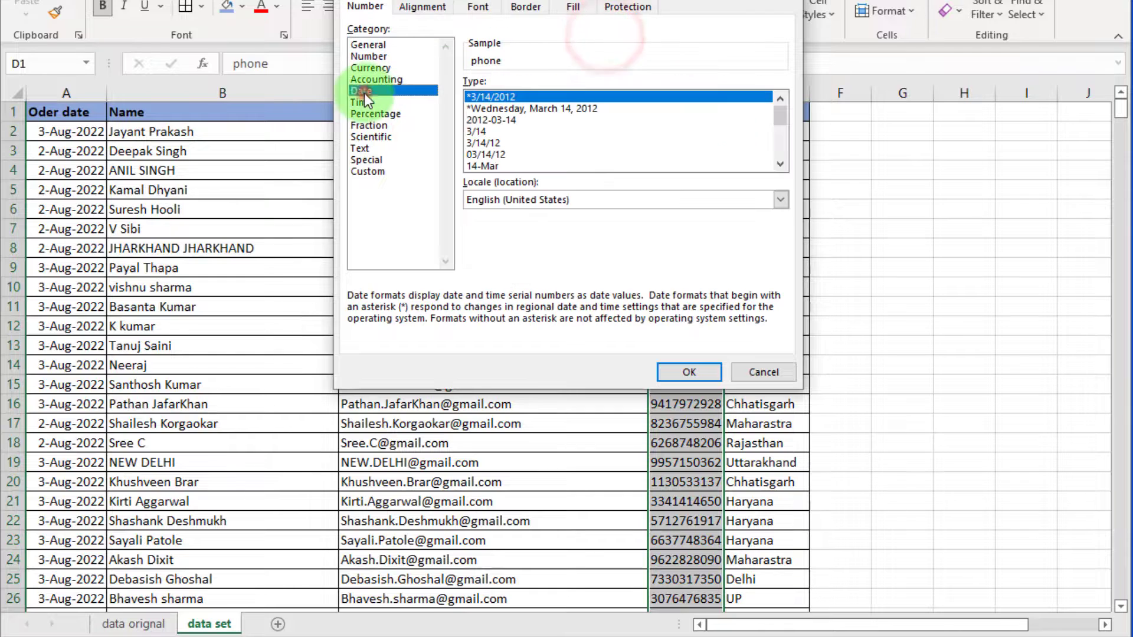
{"action": "left_click", "coordinate": [372, 157]}
{"action": "left_click", "coordinate": [501, 120]}
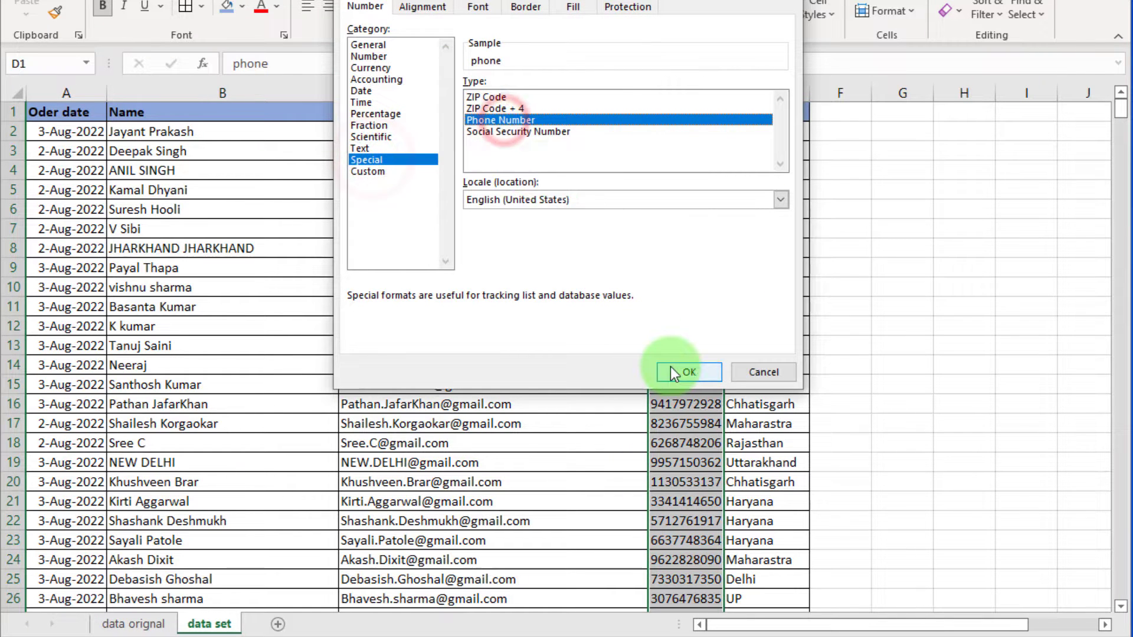
{"action": "left_click", "coordinate": [685, 372]}
{"action": "left_click", "coordinate": [708, 327]}
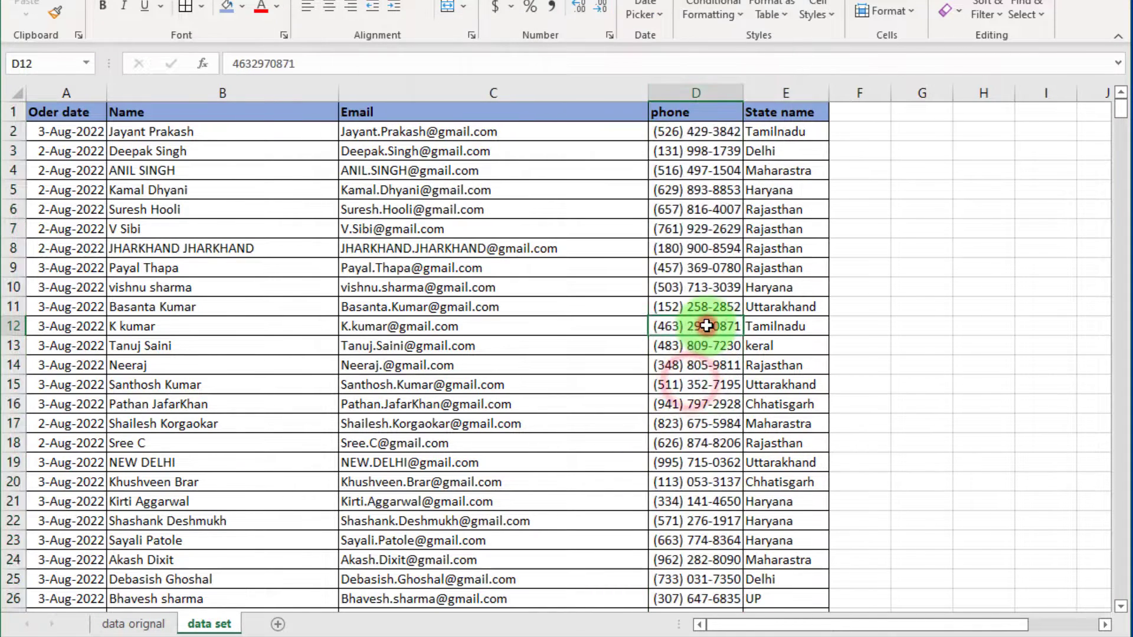
{"action": "scroll", "coordinate": [578, 435], "scroll_direction": "down", "scroll_amount": 11}
{"action": "scroll", "coordinate": [577, 439], "scroll_direction": "up", "scroll_amount": 11}
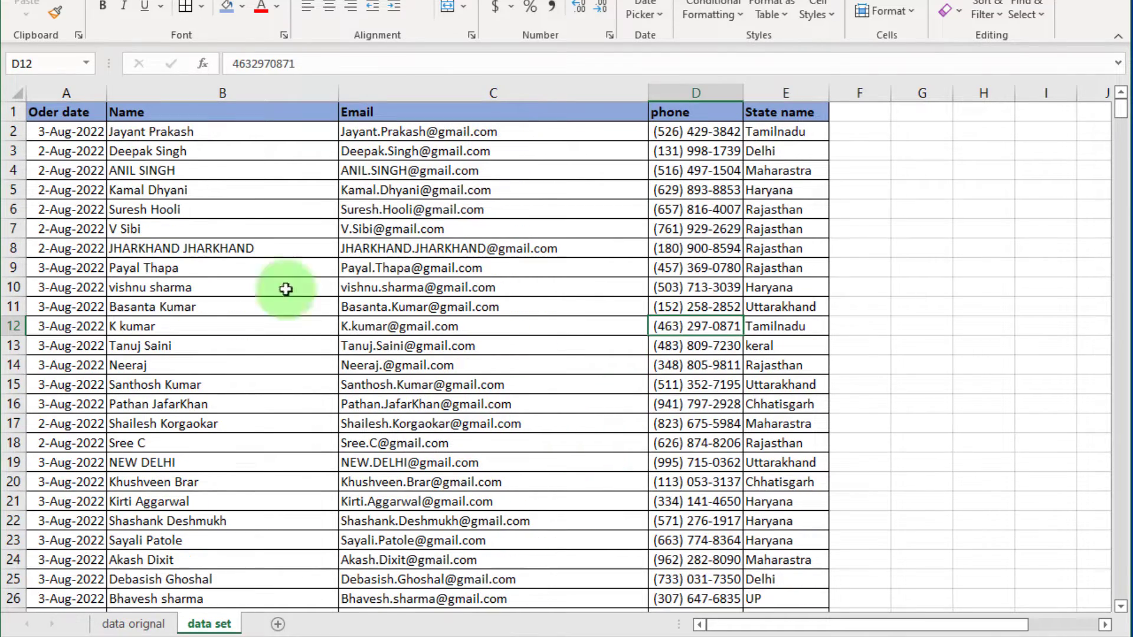
{"action": "left_click", "coordinate": [177, 231]}
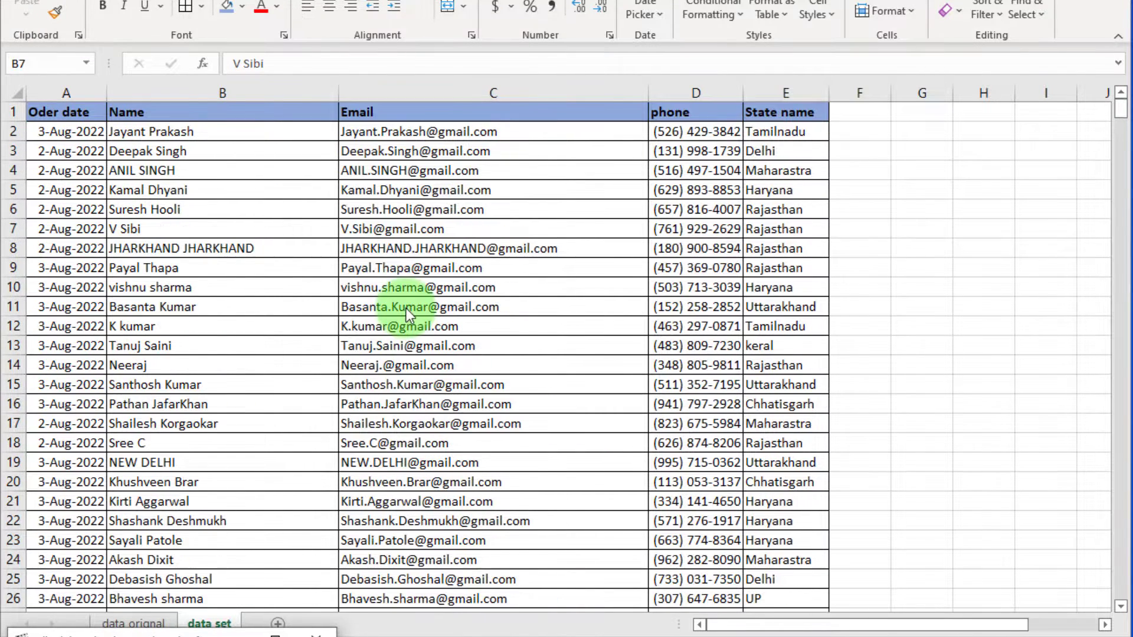
- Set the font size of the header row from Oder date to State name to 12
{"action": "left_click", "coordinate": [238, 2]}
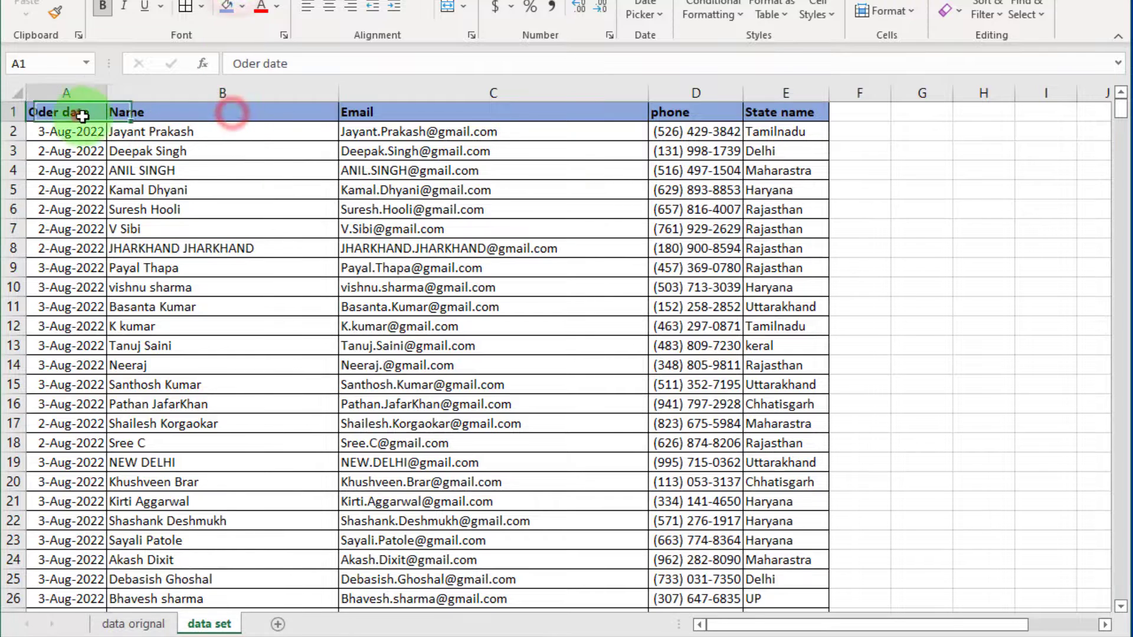
{"action": "left_click_drag", "start_coordinate": [75, 111], "coordinate": [758, 111]}
{"action": "left_click_drag", "start_coordinate": [53, 131], "coordinate": [224, 356]}
{"action": "left_click", "coordinate": [254, 284]}
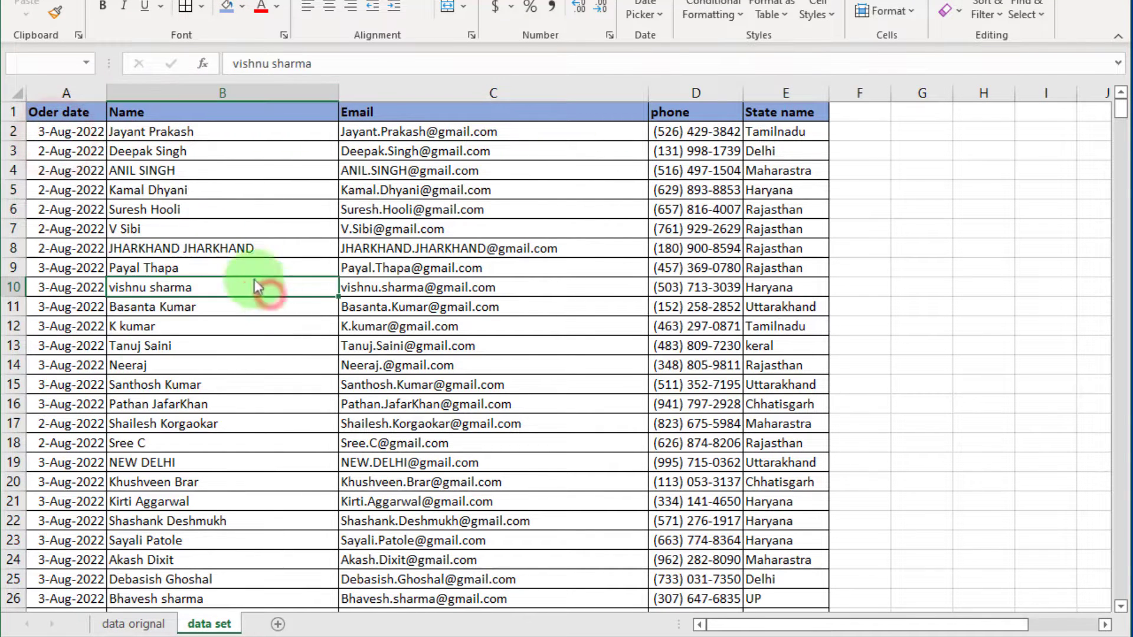
{"action": "left_click_drag", "start_coordinate": [75, 112], "coordinate": [792, 117]}
{"action": "left_click", "coordinate": [236, 0]}
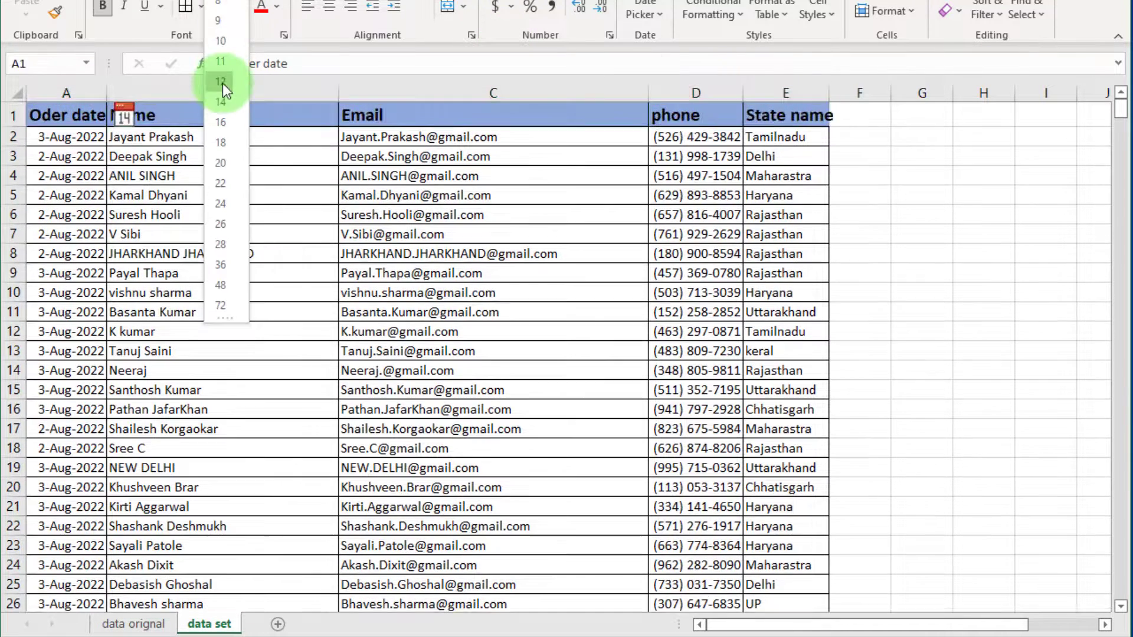
{"action": "left_click", "coordinate": [222, 84]}
{"action": "left_click", "coordinate": [596, 291]}
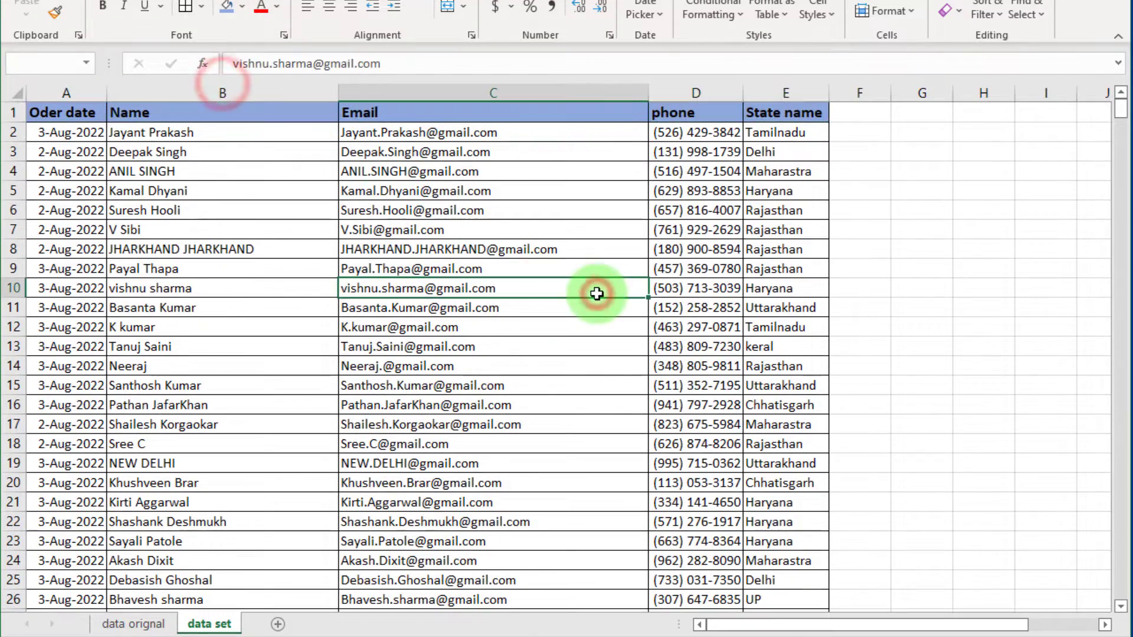
- Review the formatted rows of the data set sheet and compare them with the data orignal sheet
{"action": "scroll", "coordinate": [304, 388], "scroll_direction": "down", "scroll_amount": 5}
{"action": "scroll", "coordinate": [303, 387], "scroll_direction": "down", "scroll_amount": 20}
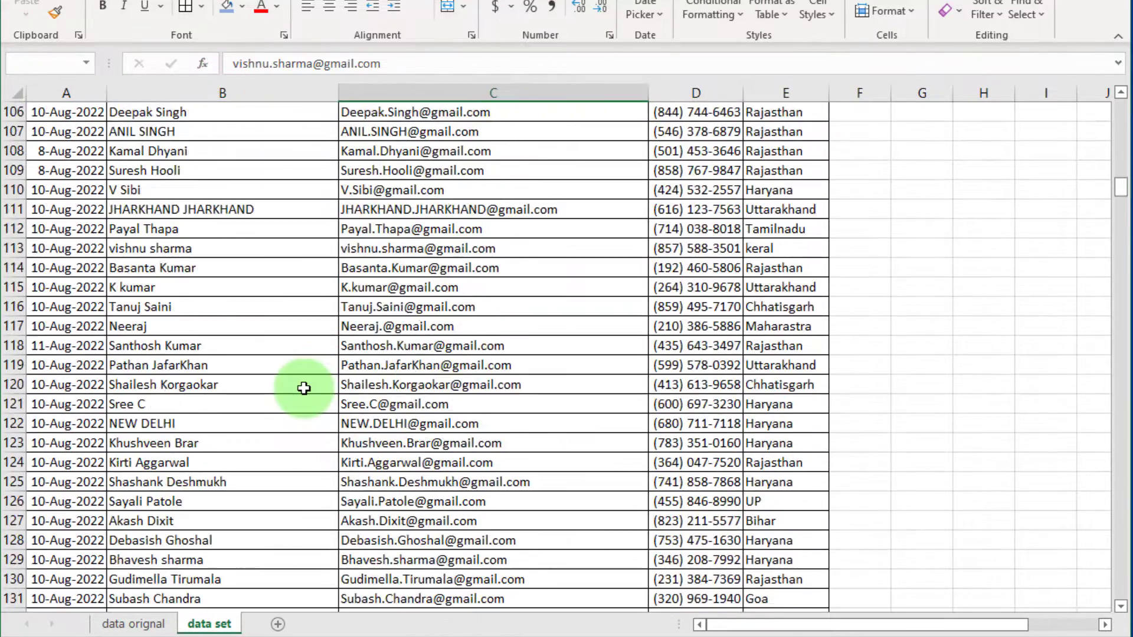
{"action": "left_click_drag", "start_coordinate": [1120, 201], "coordinate": [1128, 98]}
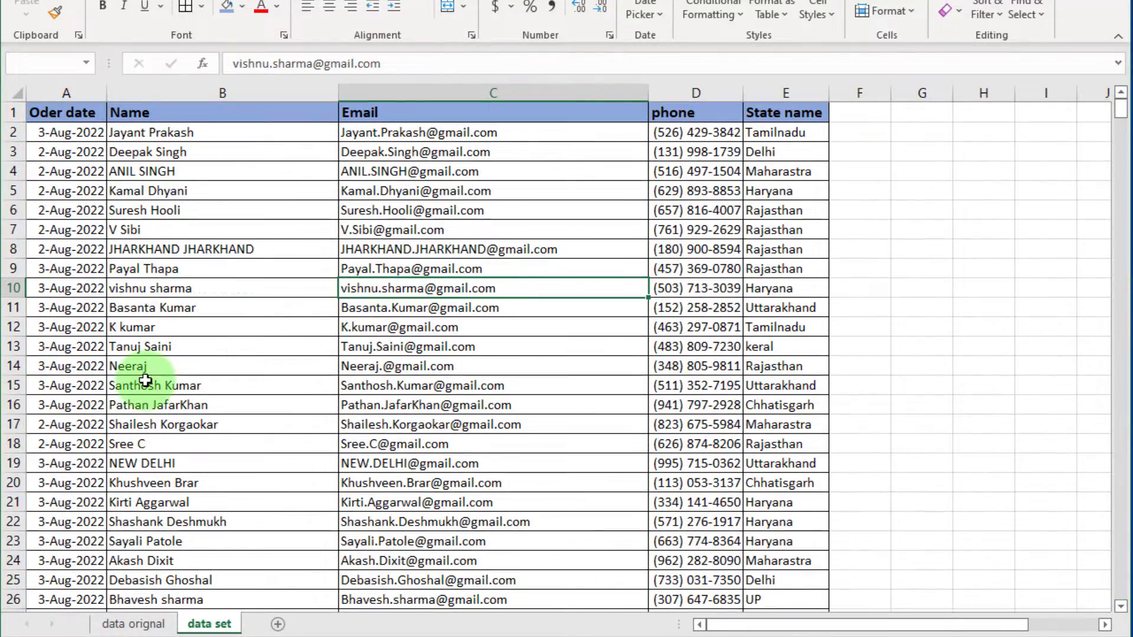
{"action": "left_click", "coordinate": [134, 624]}
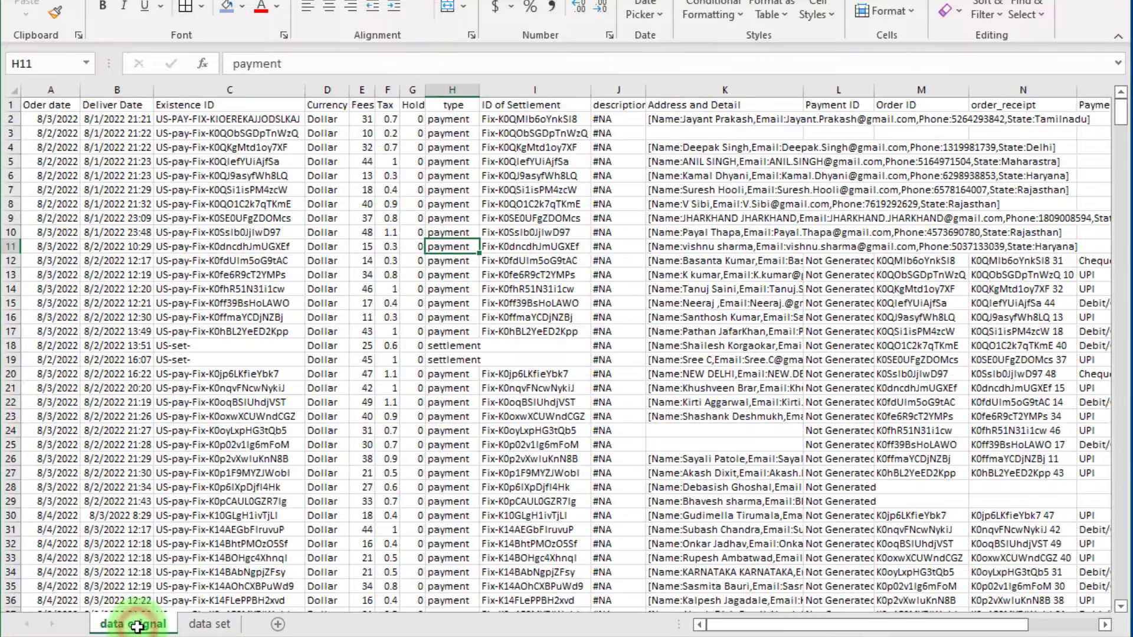
{"action": "left_click", "coordinate": [228, 626]}
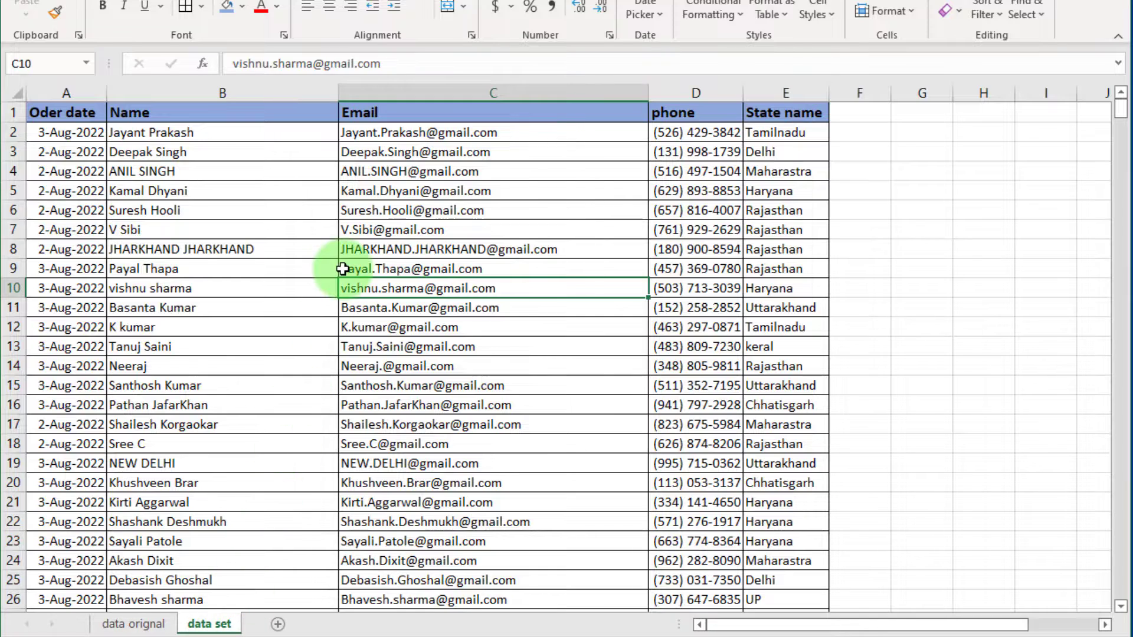
- Center-align the contents of columns A through E in the data set sheet
{"action": "left_click_drag", "start_coordinate": [71, 95], "coordinate": [787, 99]}
{"action": "left_click", "coordinate": [332, 7]}
{"action": "left_click", "coordinate": [872, 254]}
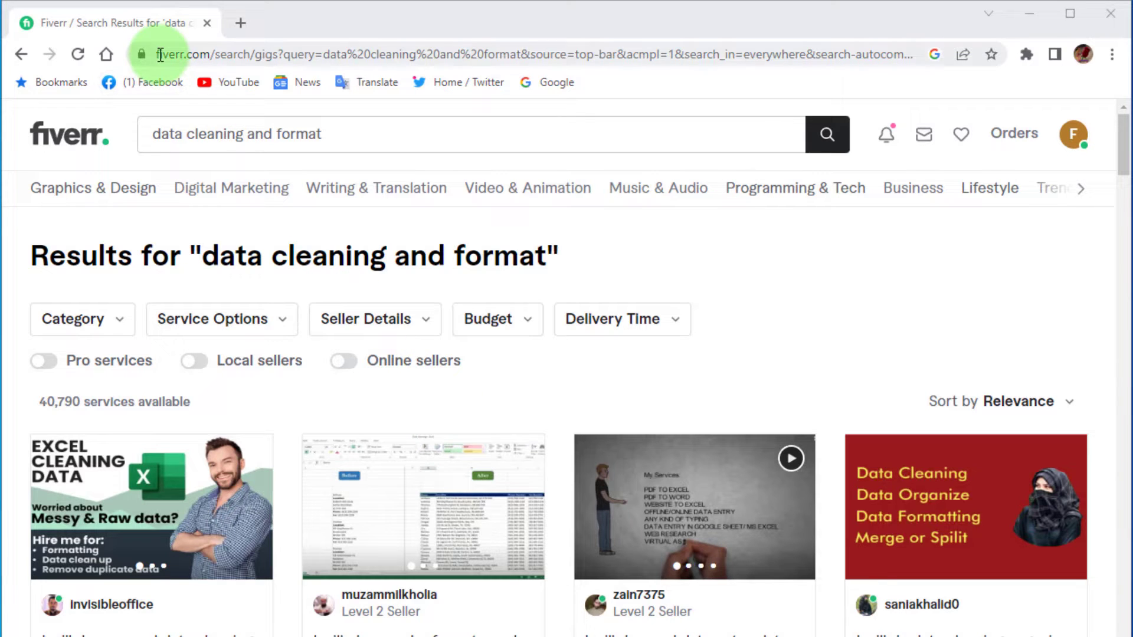
- Switch to the Fiverr page in the browser and run the search for "data cleaning and format" again
{"action": "left_click_drag", "start_coordinate": [160, 55], "coordinate": [256, 65]}
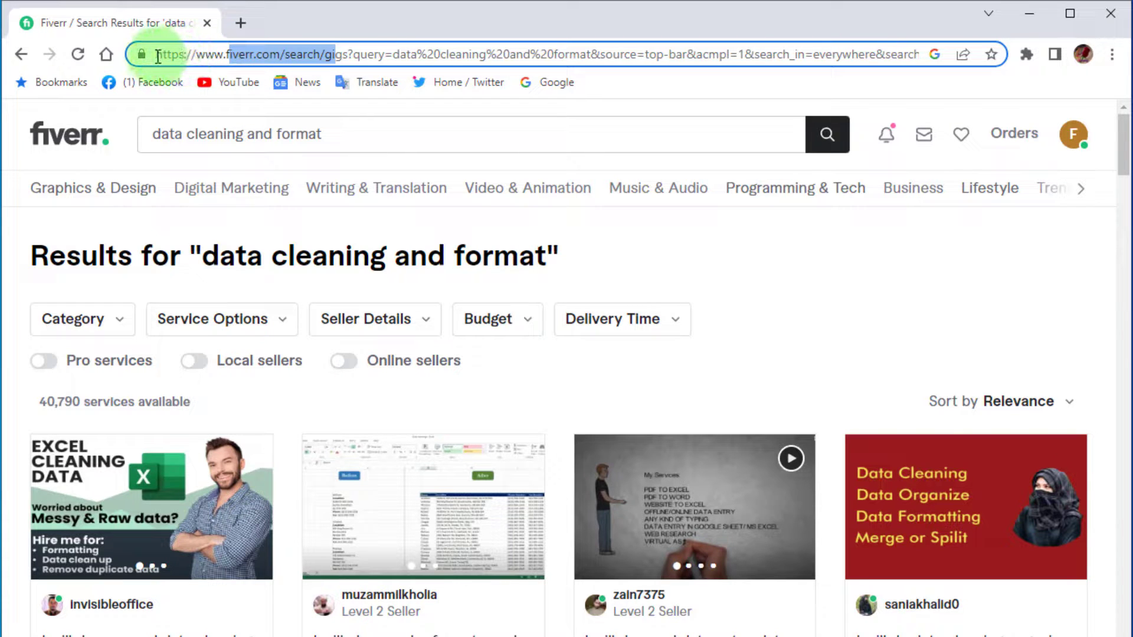
{"action": "left_click_drag", "start_coordinate": [157, 55], "coordinate": [402, 88]}
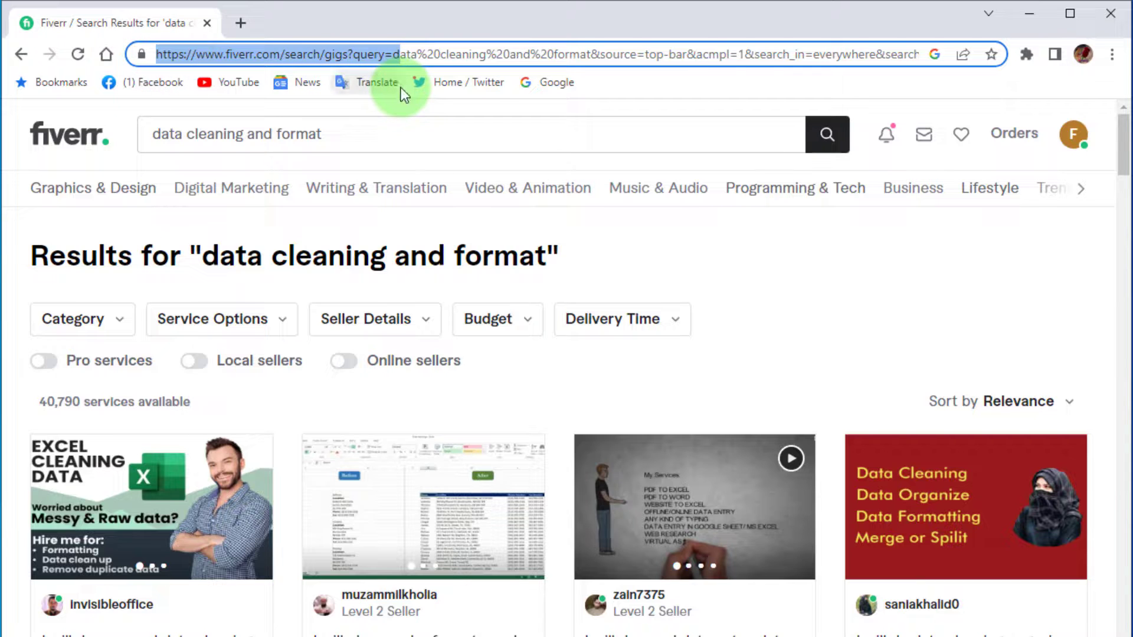
{"action": "left_click", "coordinate": [333, 137]}
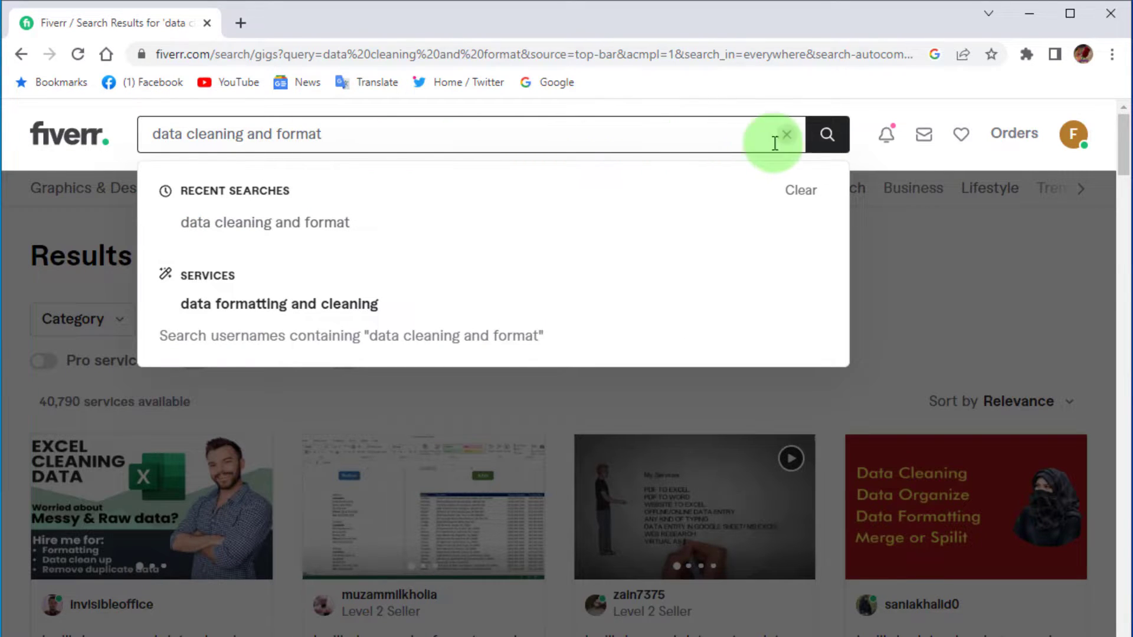
{"action": "left_click", "coordinate": [835, 151]}
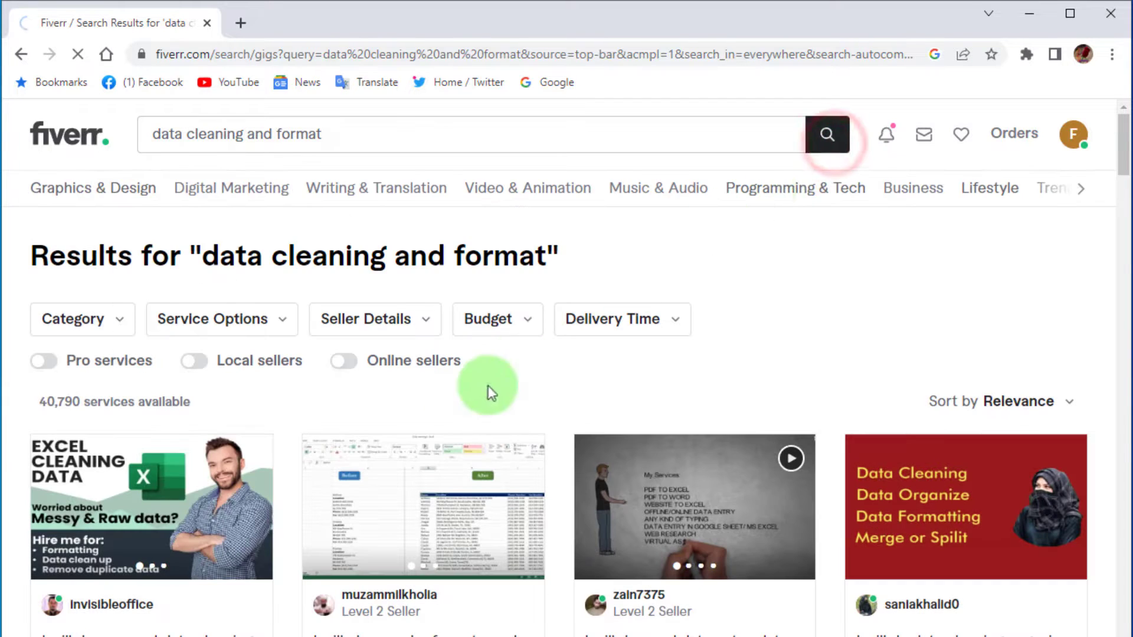
- Browse the data cleaning and formatting gigs in the Fiverr search results
{"action": "scroll", "coordinate": [317, 512], "scroll_direction": "down", "scroll_amount": 15}
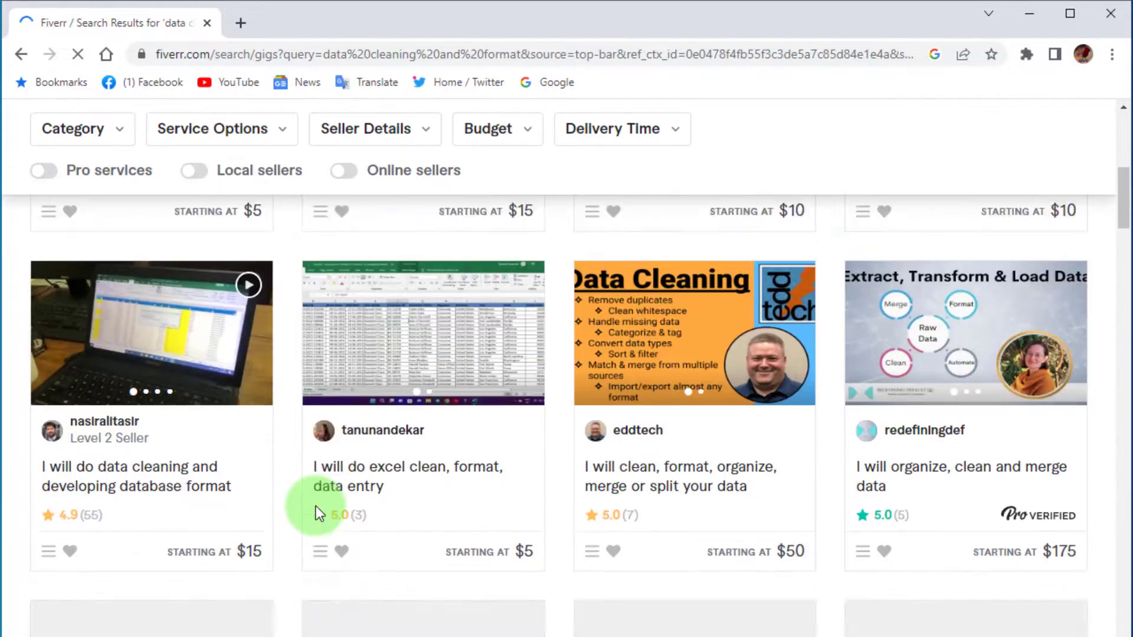
{"action": "scroll", "coordinate": [316, 507], "scroll_direction": "down", "scroll_amount": 8}
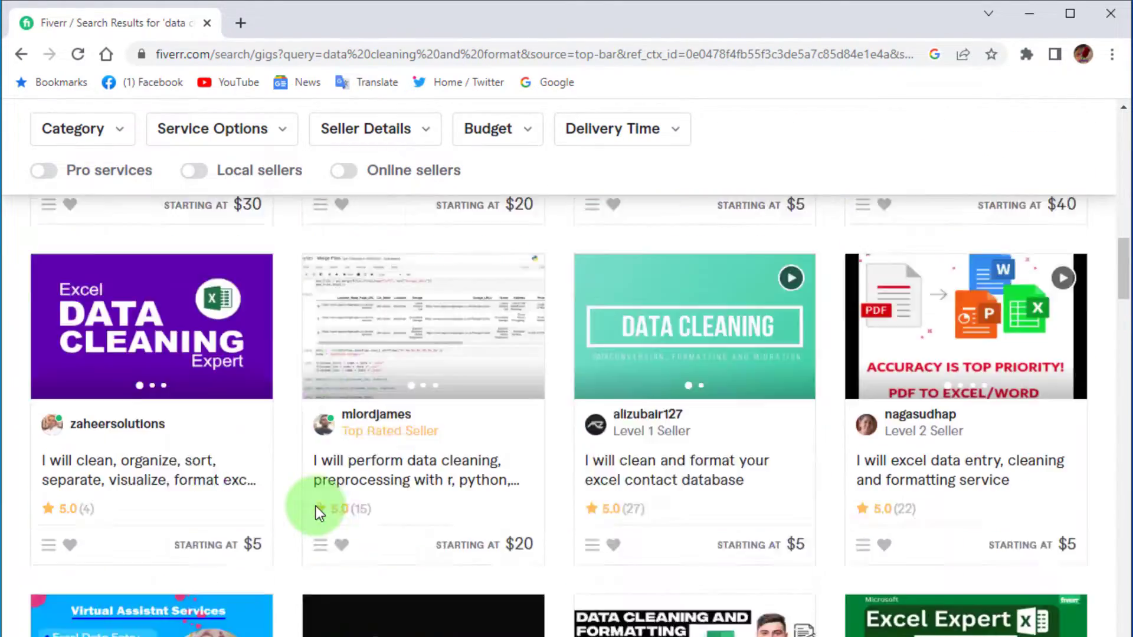
{"action": "scroll", "coordinate": [316, 508], "scroll_direction": "up", "scroll_amount": 3}
{"action": "scroll", "coordinate": [317, 507], "scroll_direction": "up", "scroll_amount": 10}
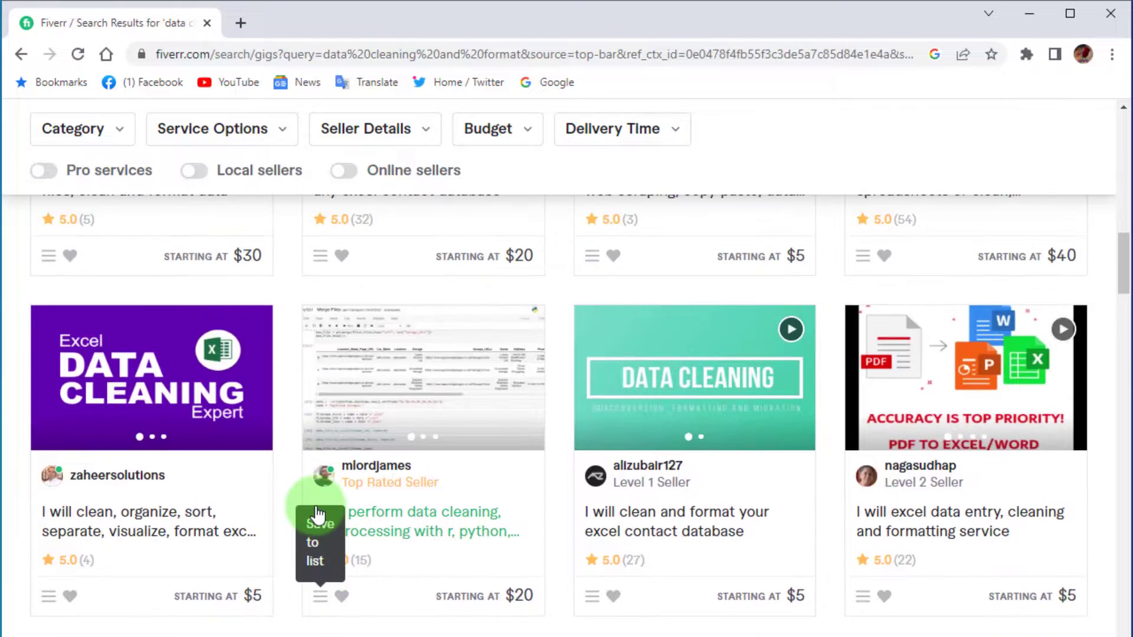
{"action": "scroll", "coordinate": [316, 505], "scroll_direction": "up", "scroll_amount": 5}
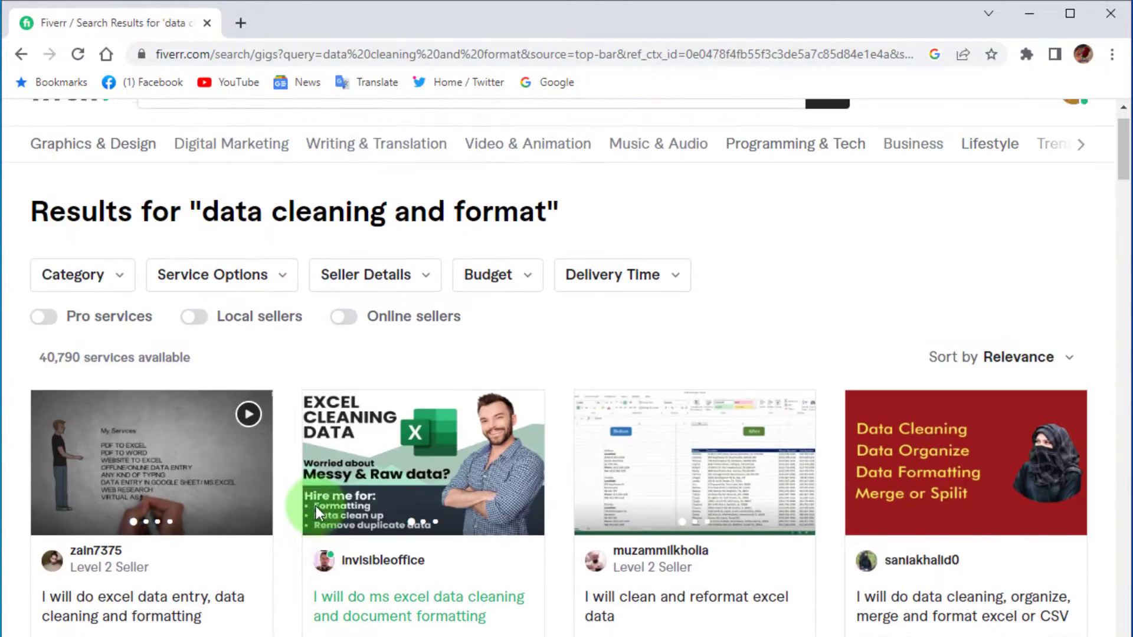
- Return to the Fiverr home page and open the EXCEL Data Entry gig under Continue browsing
{"action": "left_click", "coordinate": [21, 54]}
{"action": "scroll", "coordinate": [152, 509], "scroll_direction": "down", "scroll_amount": 1}
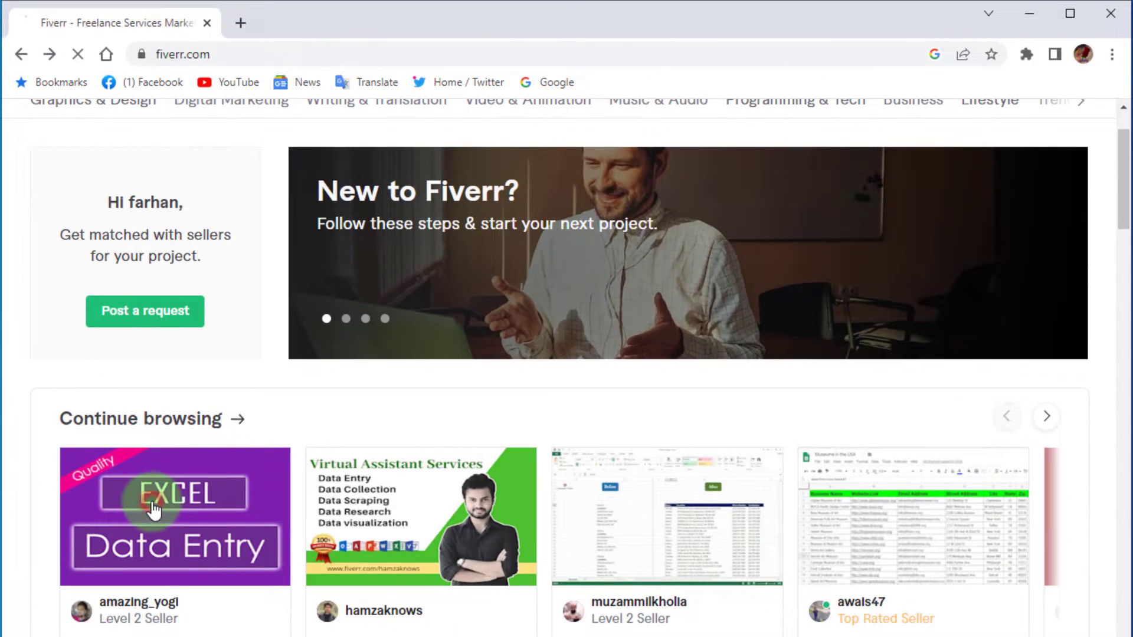
{"action": "left_click", "coordinate": [154, 509]}
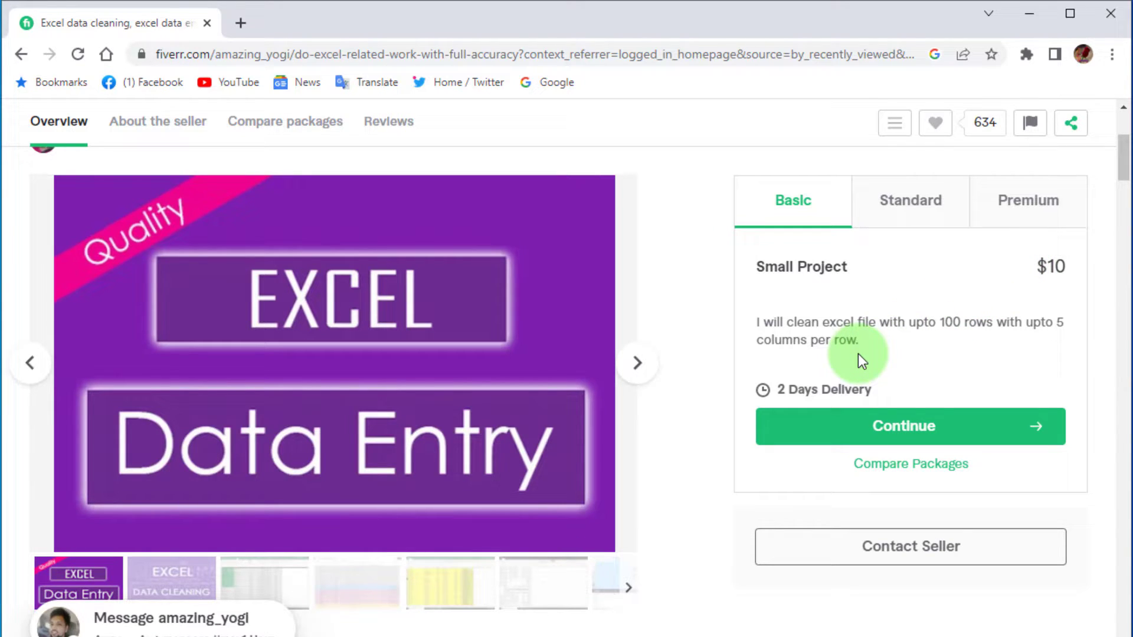
{"action": "scroll", "coordinate": [682, 408], "scroll_direction": "down", "scroll_amount": 3}
{"action": "scroll", "coordinate": [692, 344], "scroll_direction": "up", "scroll_amount": 6}
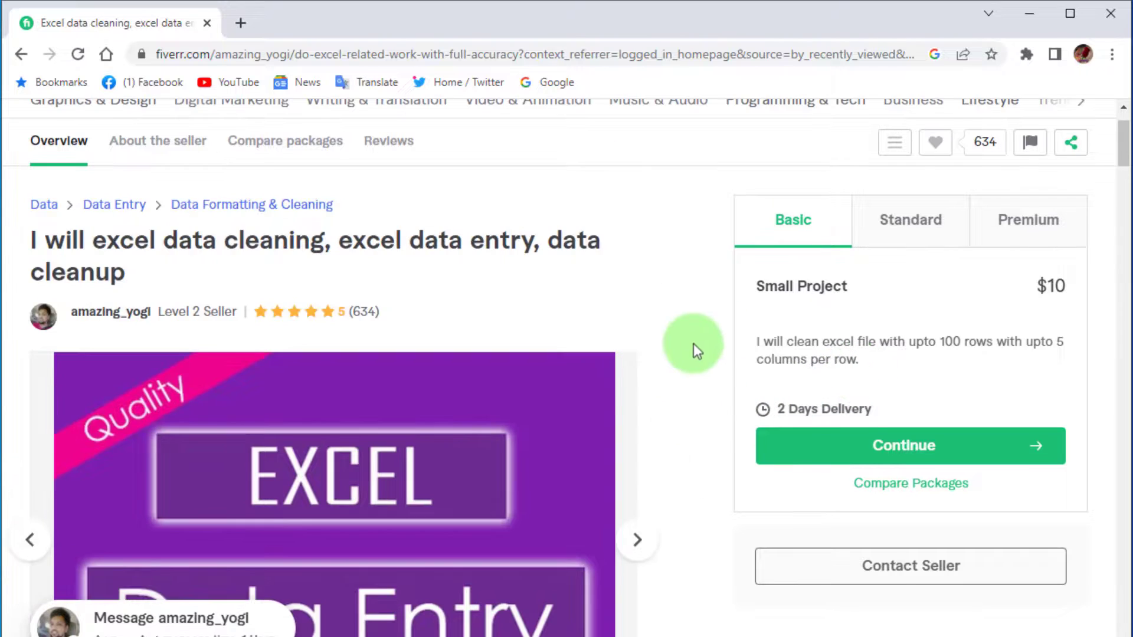
- Compare the price, row limit and delivery time of the gig's Standard, Premium and Basic packages
{"action": "left_click", "coordinate": [919, 233]}
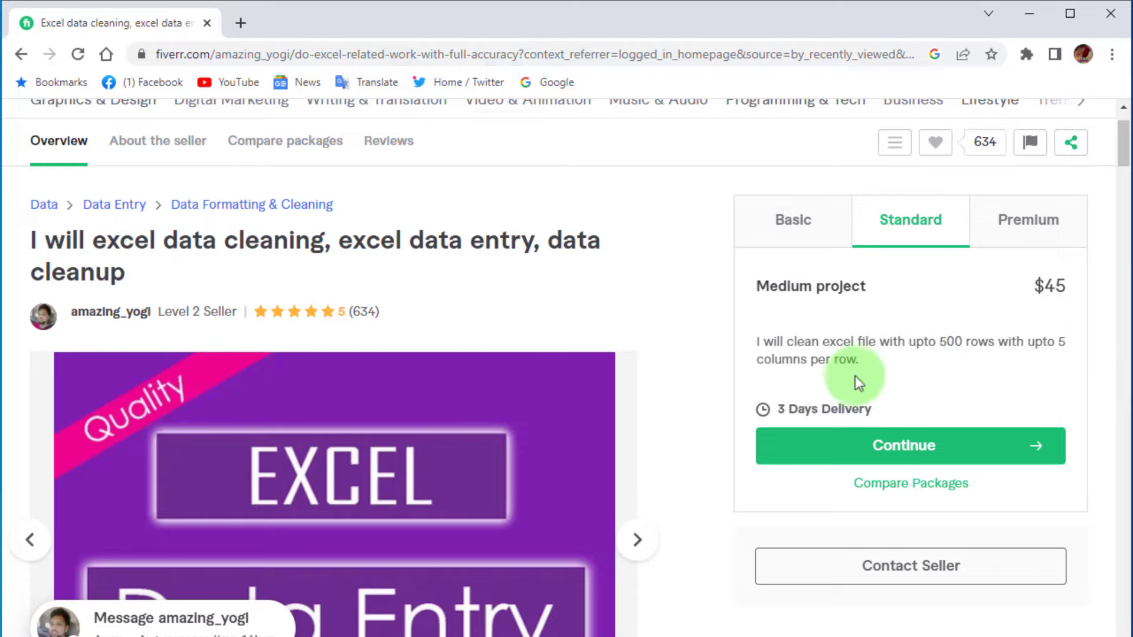
{"action": "left_click", "coordinate": [1003, 222]}
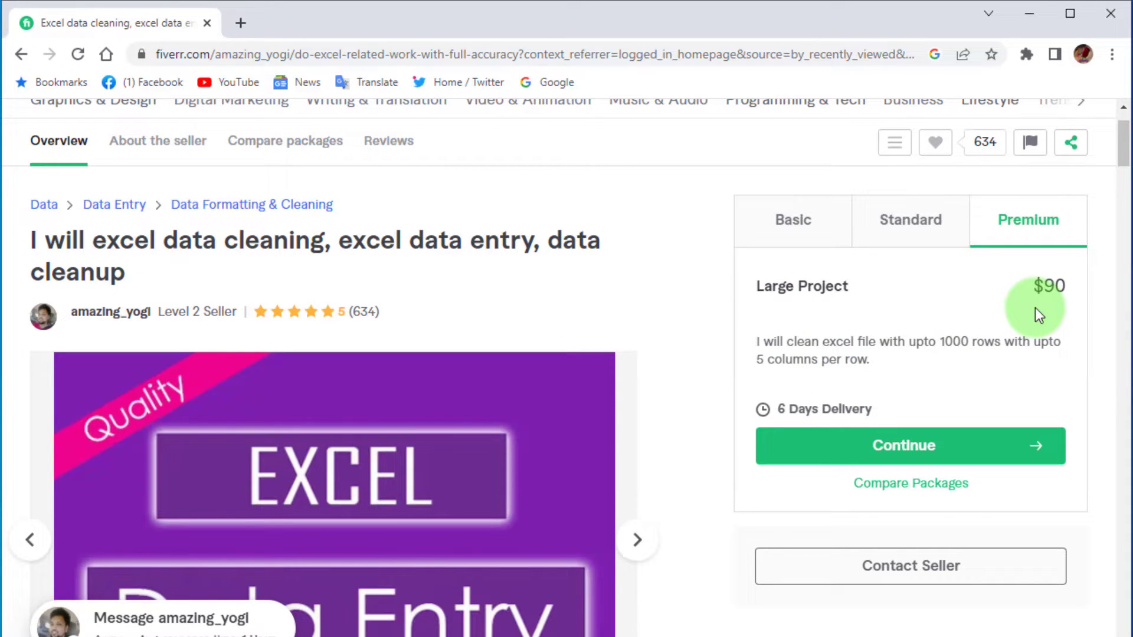
{"action": "left_click", "coordinate": [788, 223]}
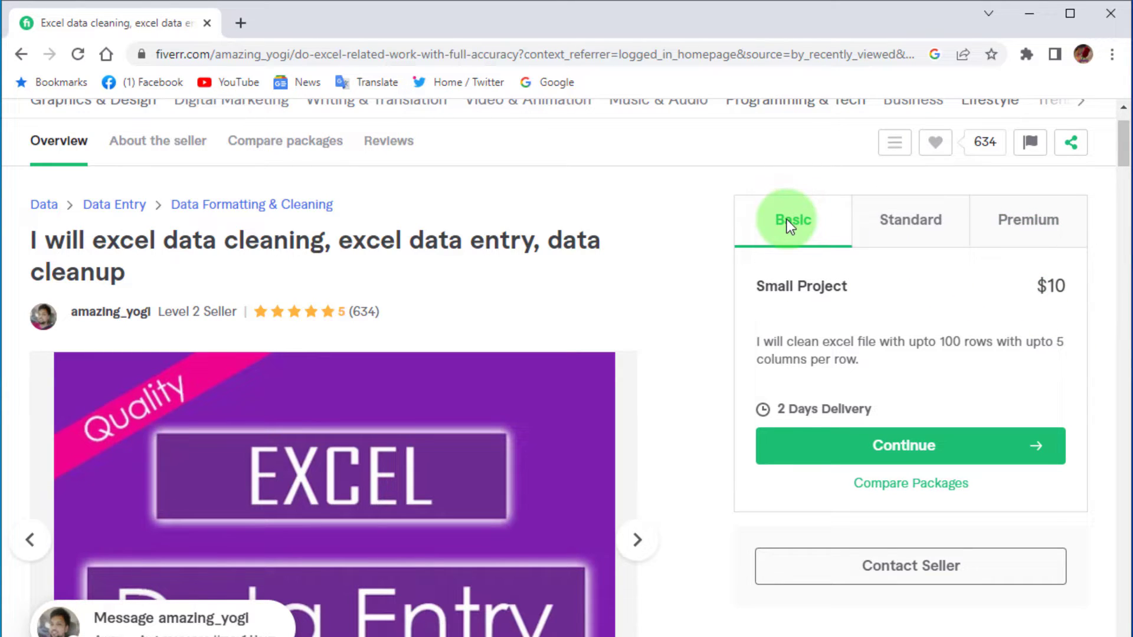
{"action": "left_click", "coordinate": [1007, 235]}
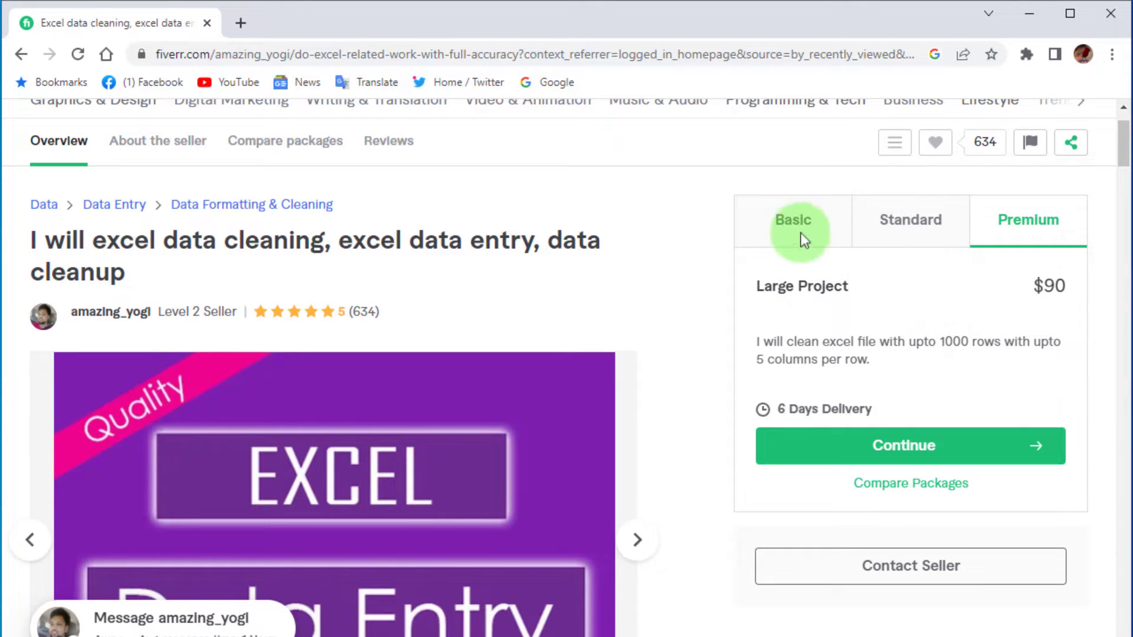
{"action": "left_click", "coordinate": [782, 232]}
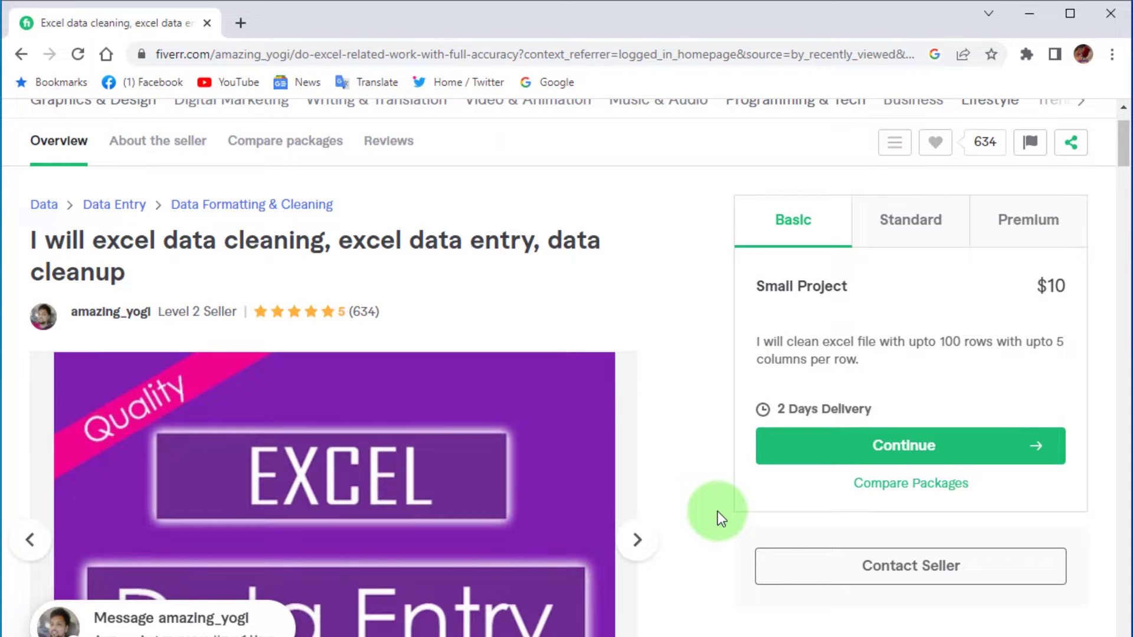
- Look over the gig's customer reviews and its About This Gig description
{"action": "scroll", "coordinate": [717, 511], "scroll_direction": "down", "scroll_amount": 5}
{"action": "scroll", "coordinate": [717, 511], "scroll_direction": "down", "scroll_amount": 5}
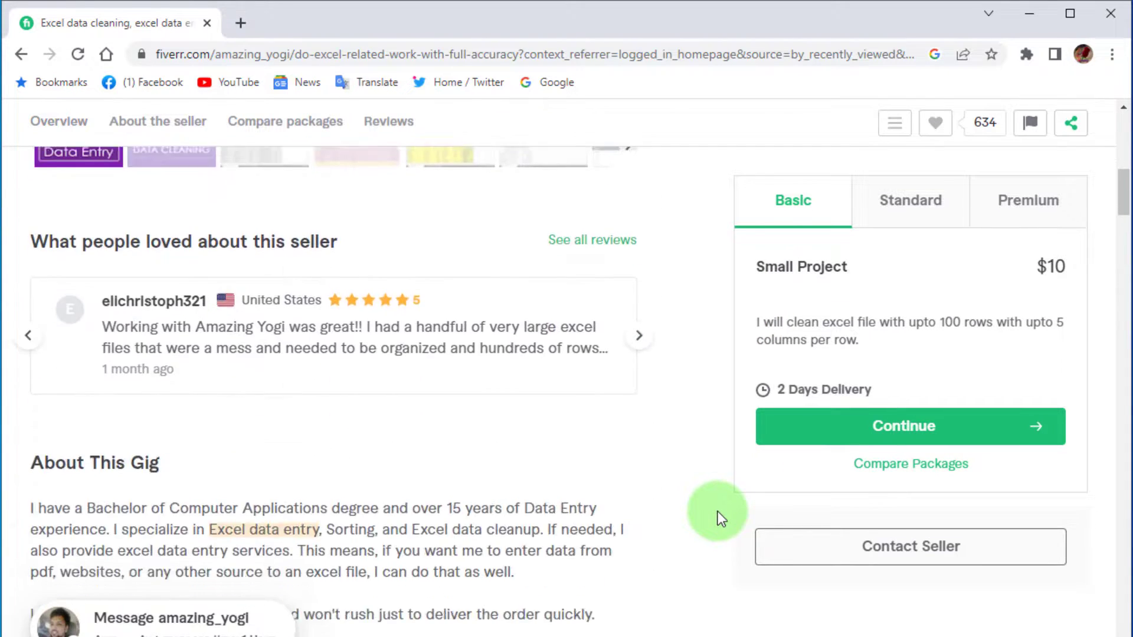
{"action": "scroll", "coordinate": [717, 511], "scroll_direction": "up", "scroll_amount": 10}
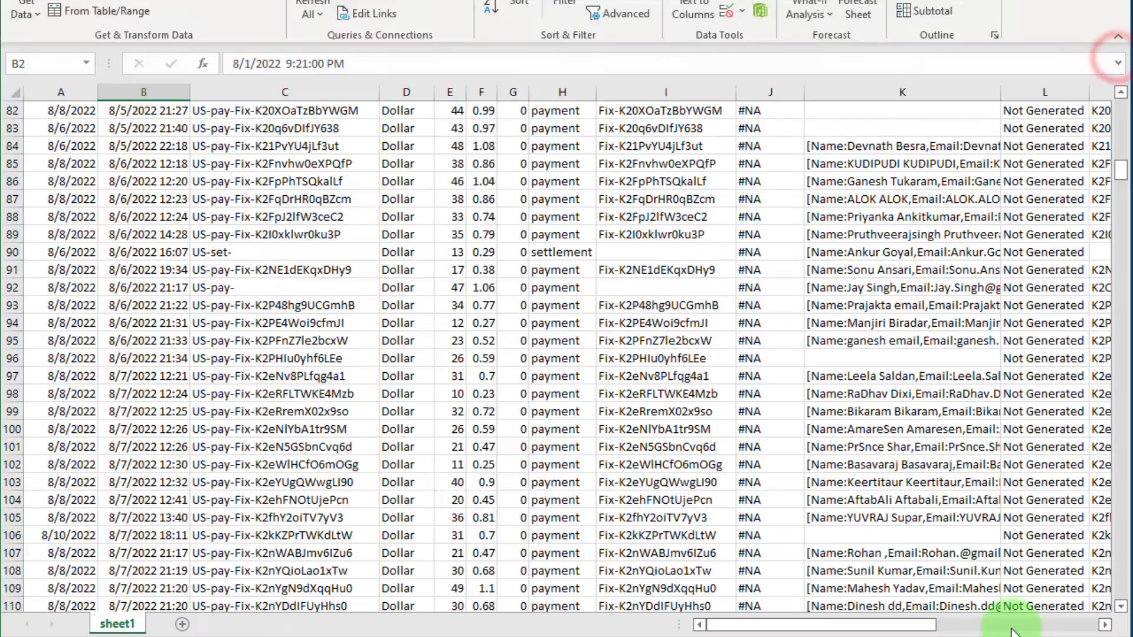
- Duplicate sheet1 within the same workbook, placing the copy at the end
{"action": "scroll", "coordinate": [970, 631], "scroll_direction": "up", "scroll_amount": 1}
{"action": "scroll", "coordinate": [520, 430], "scroll_direction": "up", "scroll_amount": 14}
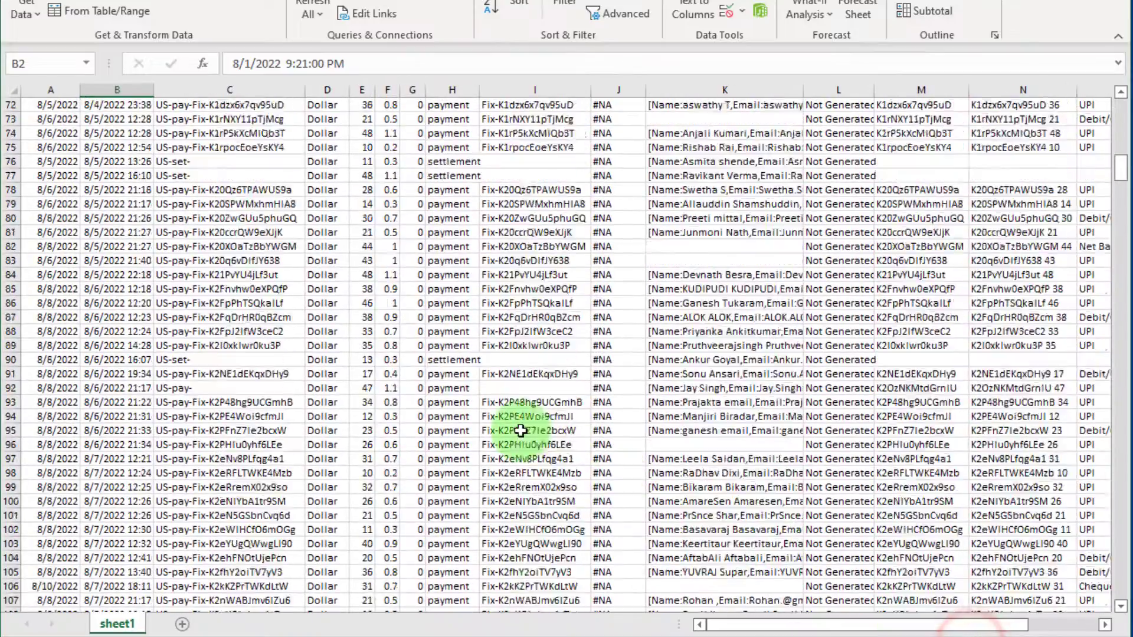
{"action": "scroll", "coordinate": [520, 431], "scroll_direction": "up", "scroll_amount": 13}
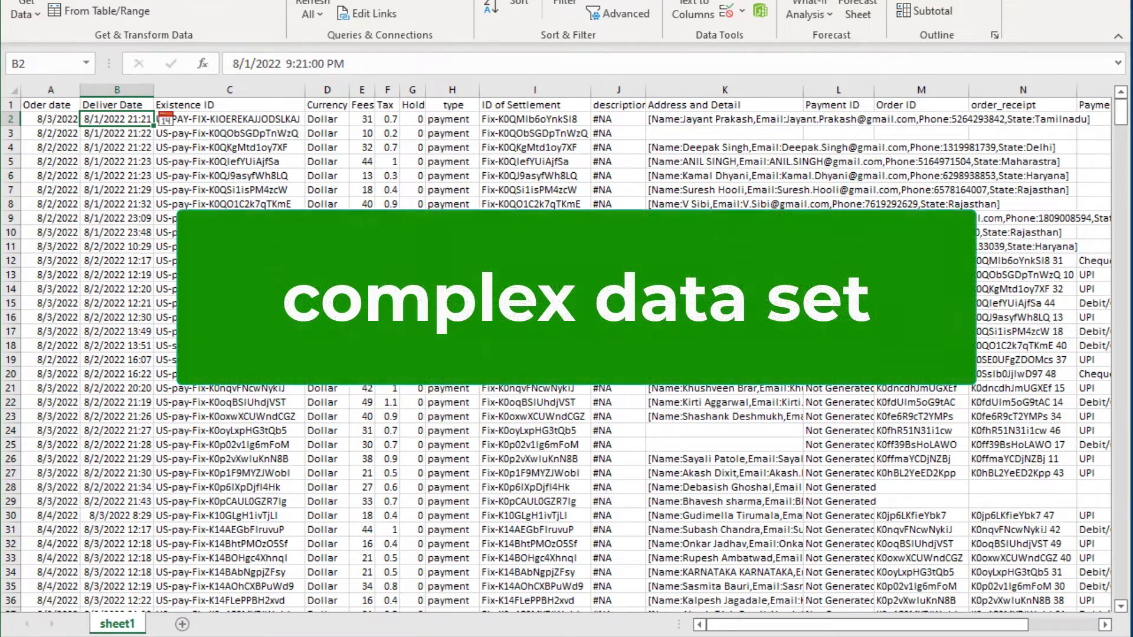
{"action": "left_click", "coordinate": [442, 250]}
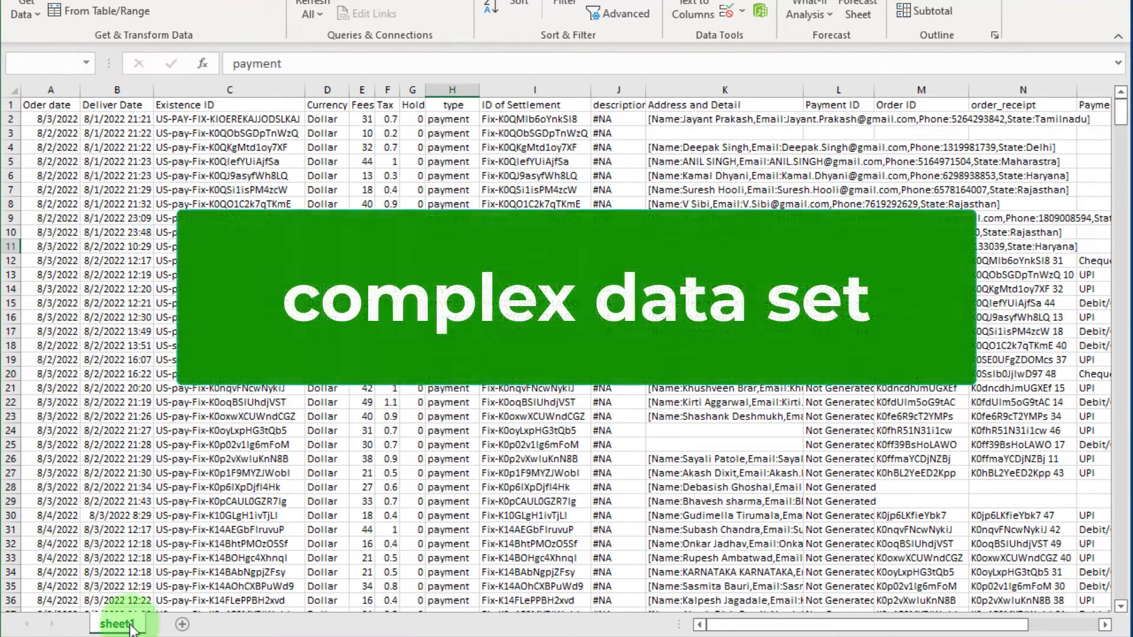
{"action": "right_click", "coordinate": [131, 626]}
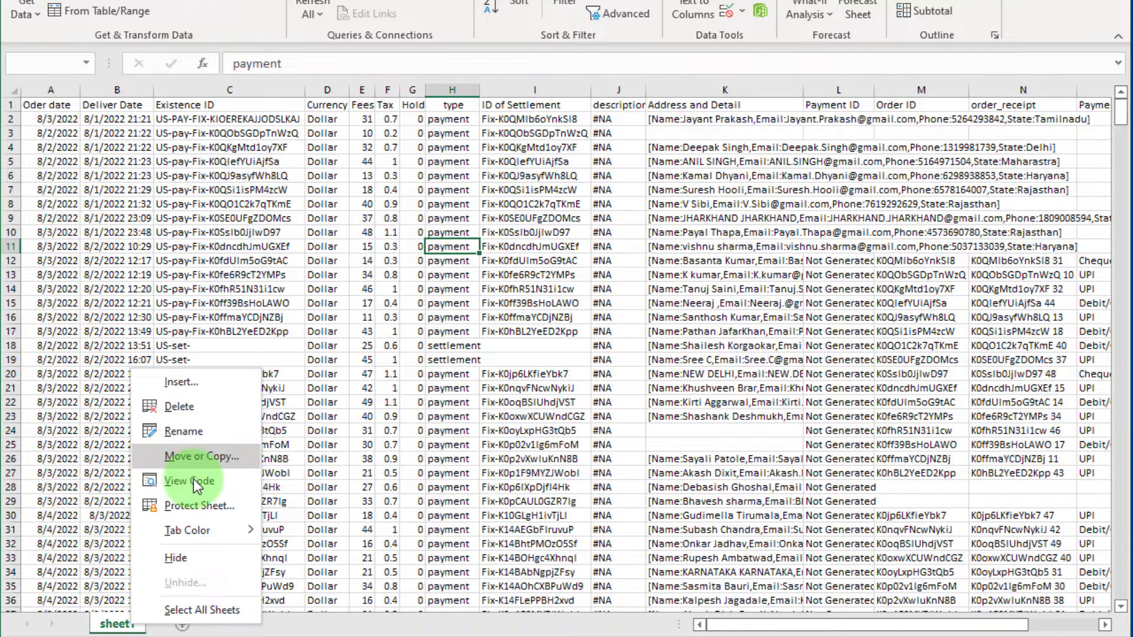
{"action": "left_click", "coordinate": [235, 462]}
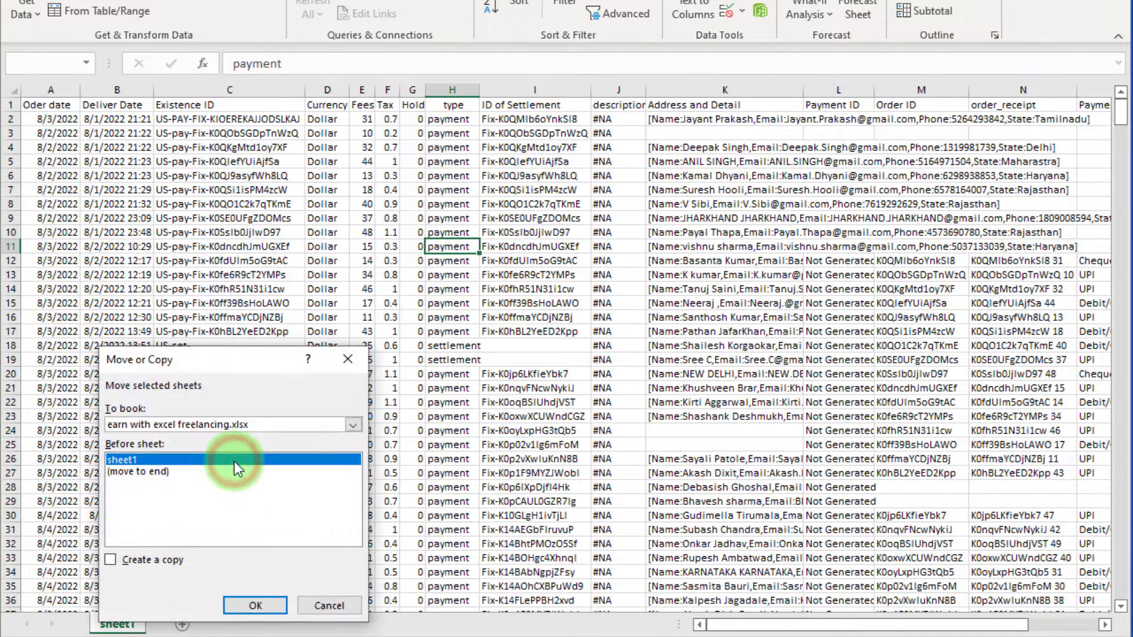
{"action": "left_click", "coordinate": [110, 559]}
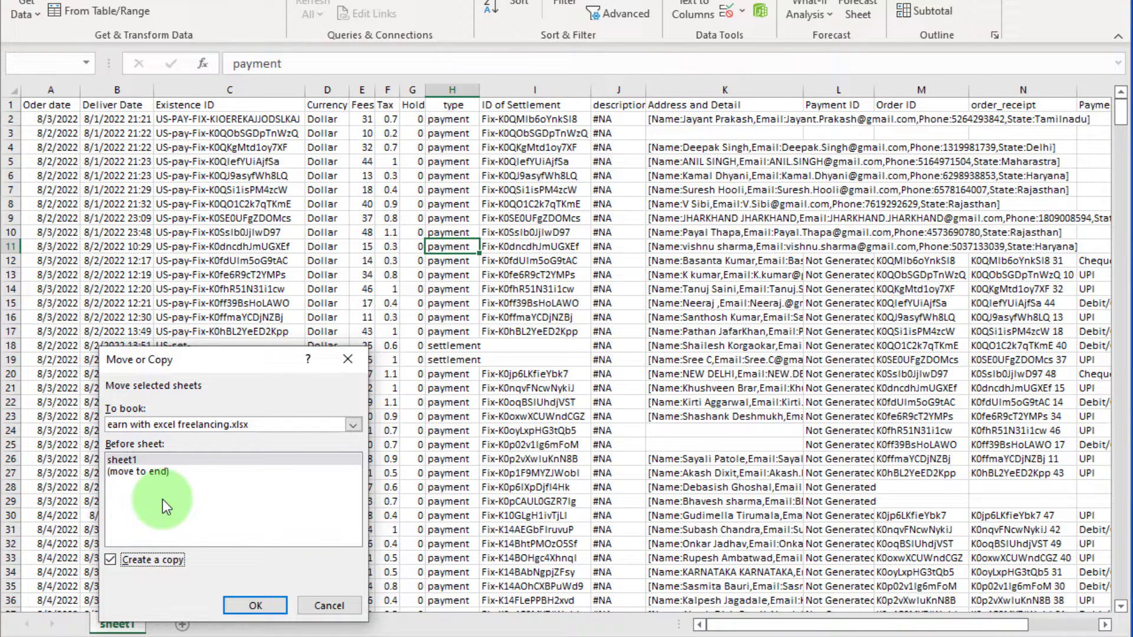
{"action": "left_click", "coordinate": [156, 481]}
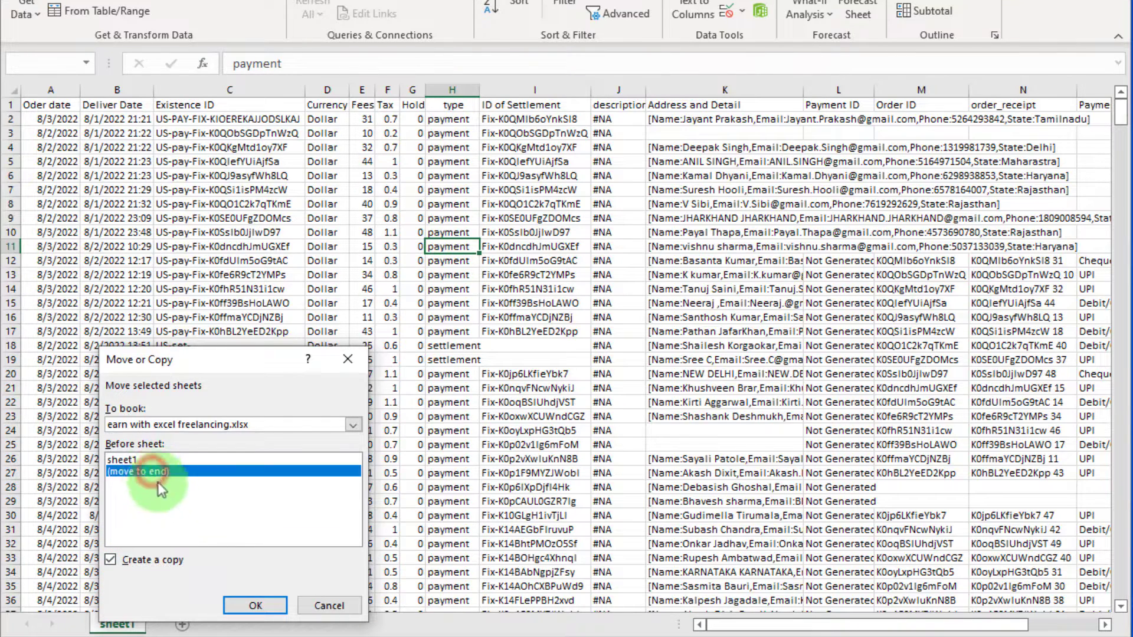
{"action": "left_click", "coordinate": [248, 606]}
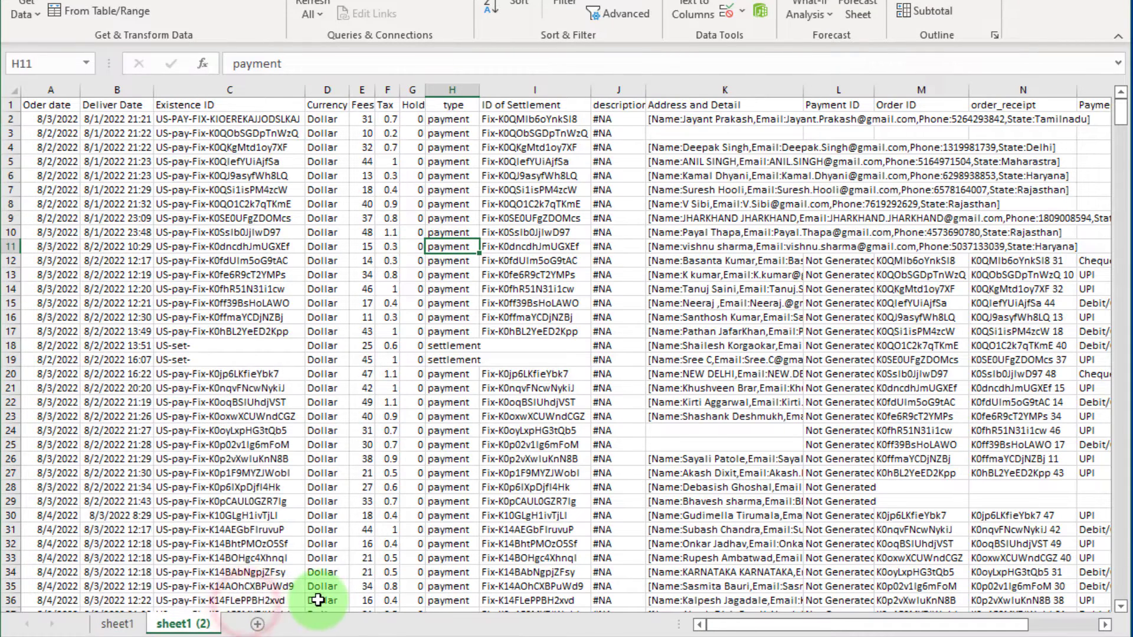
- Rename the original sheet1 as "data orignal"
{"action": "left_click", "coordinate": [117, 626]}
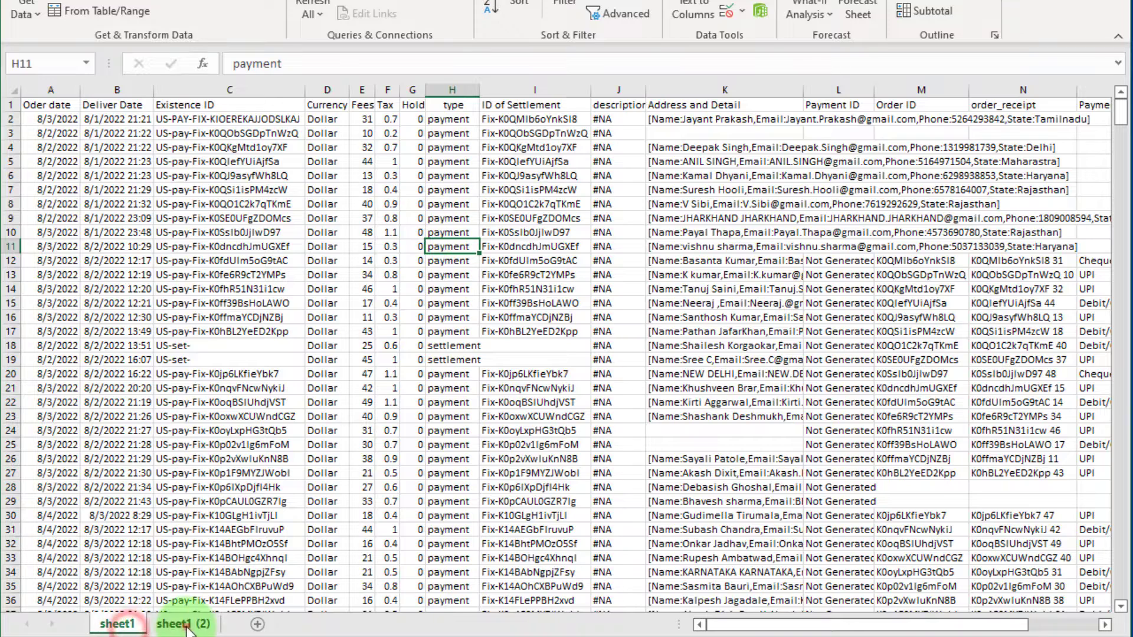
{"action": "right_click", "coordinate": [118, 627]}
{"action": "left_click", "coordinate": [194, 435]}
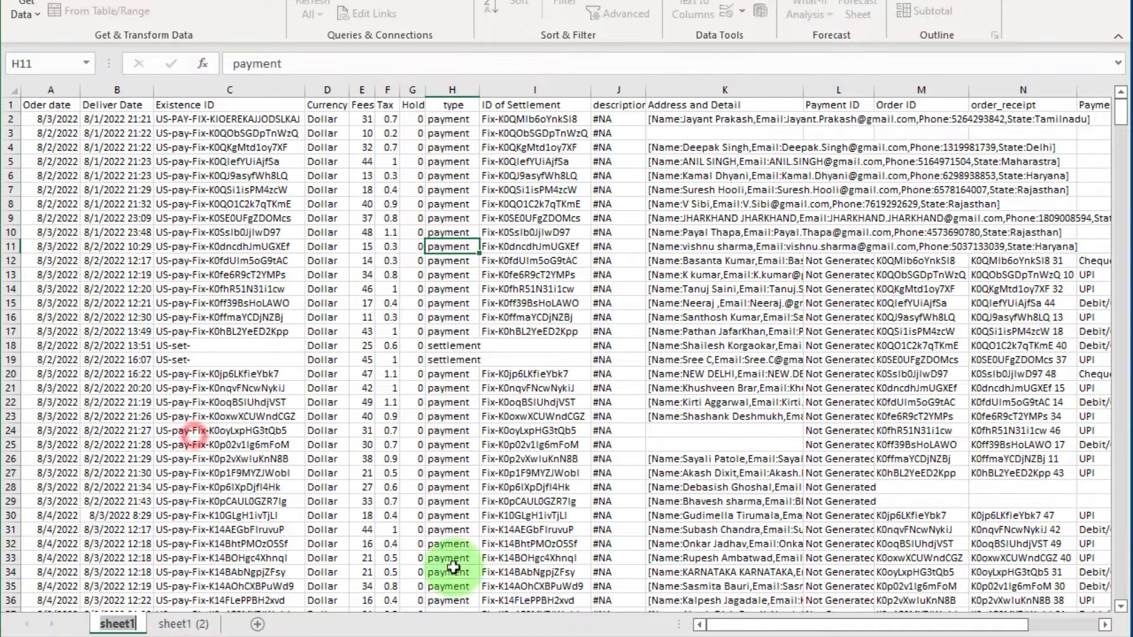
{"action": "type", "text": "data"}
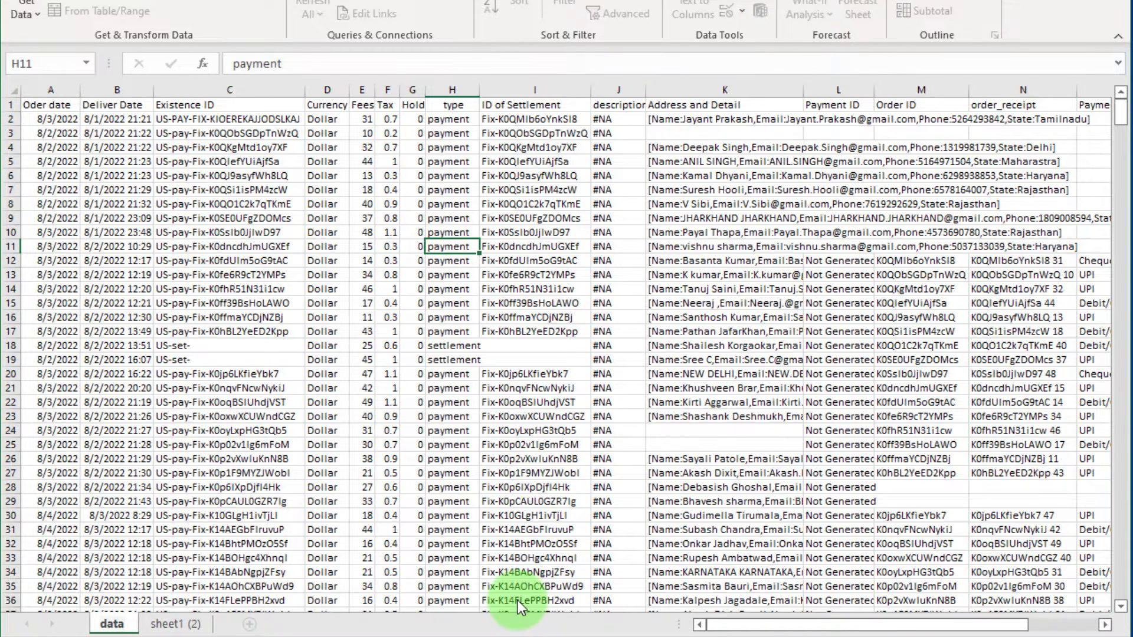
{"action": "type", "text": " orignal"}
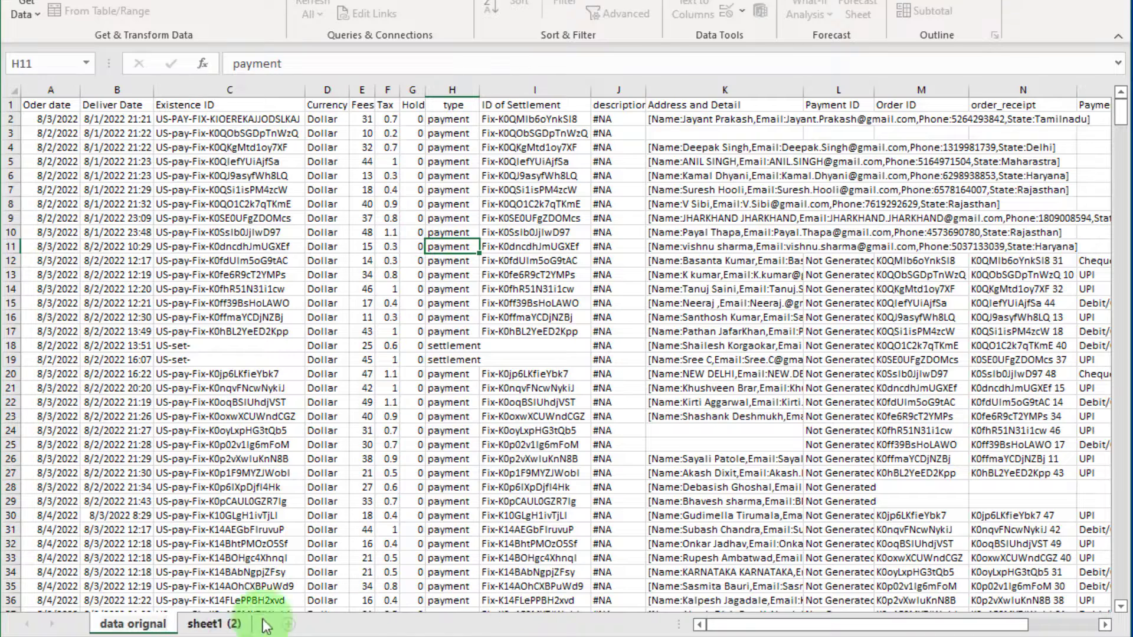
- Rename the copied sheet as "data set"
{"action": "right_click", "coordinate": [229, 620]}
{"action": "left_click", "coordinate": [283, 429]}
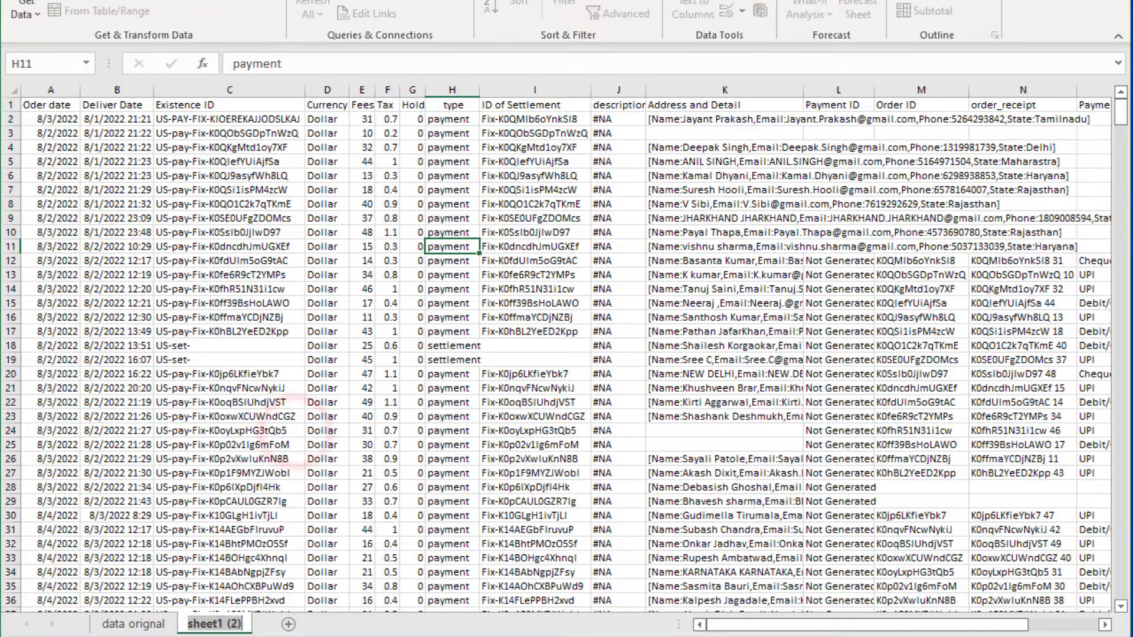
{"action": "type", "text": "data set"}
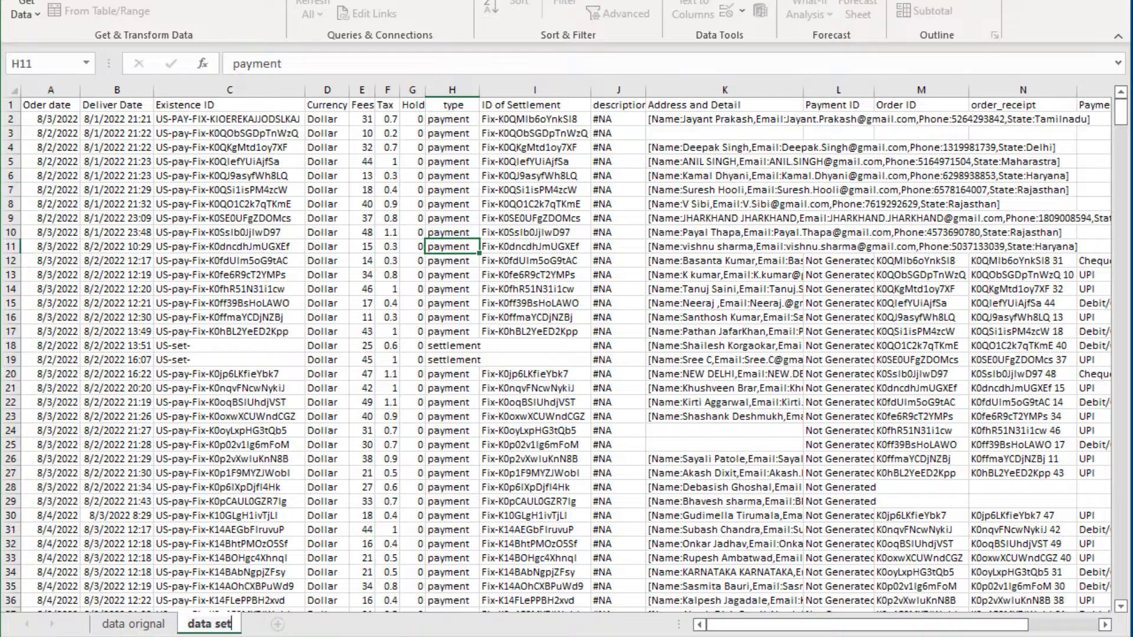
- Go to the last record of the data set and widen the Deliver Date column so its dates show in full
{"action": "left_click", "coordinate": [51, 106]}
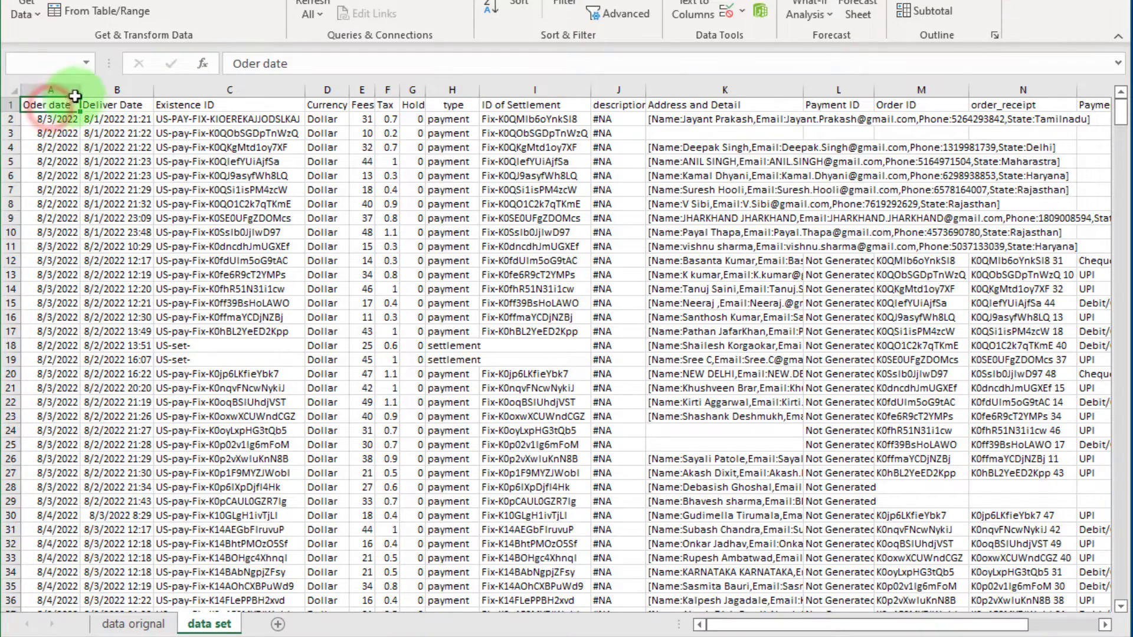
{"action": "key", "text": "ctrl+Down"}
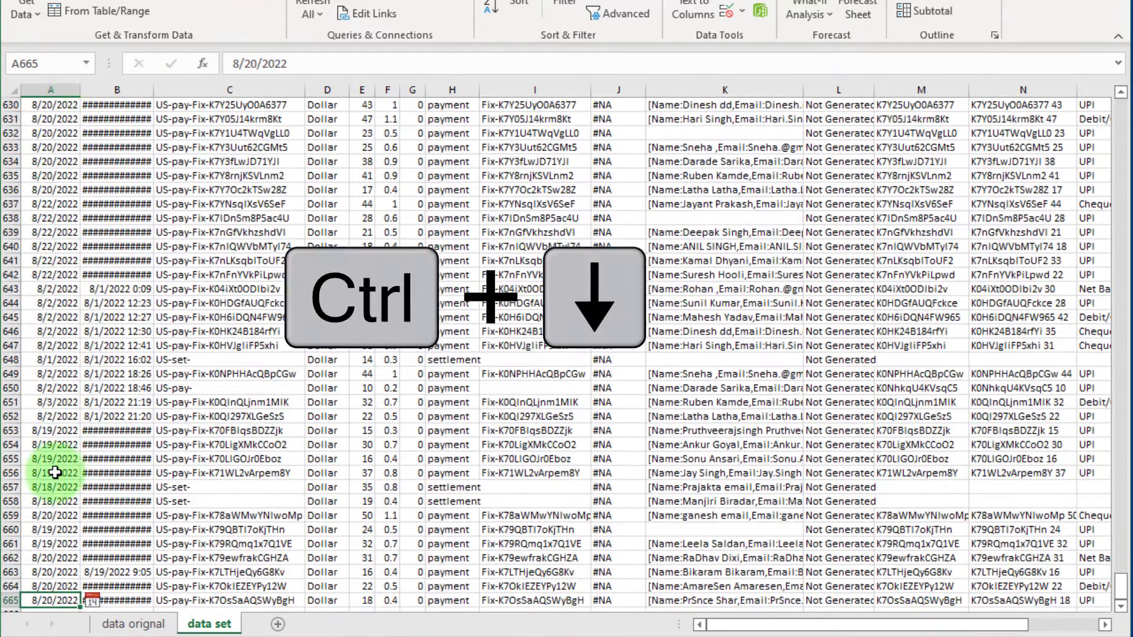
{"action": "scroll", "coordinate": [55, 472], "scroll_direction": "down", "scroll_amount": 3}
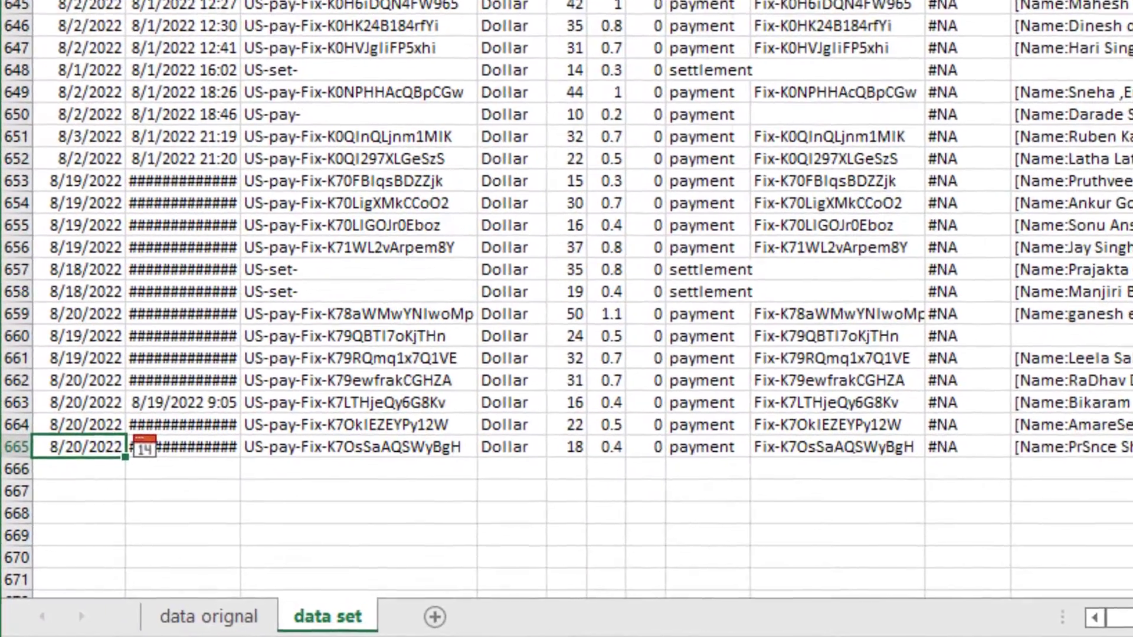
{"action": "left_click_drag", "start_coordinate": [240, 1], "coordinate": [269, 1]}
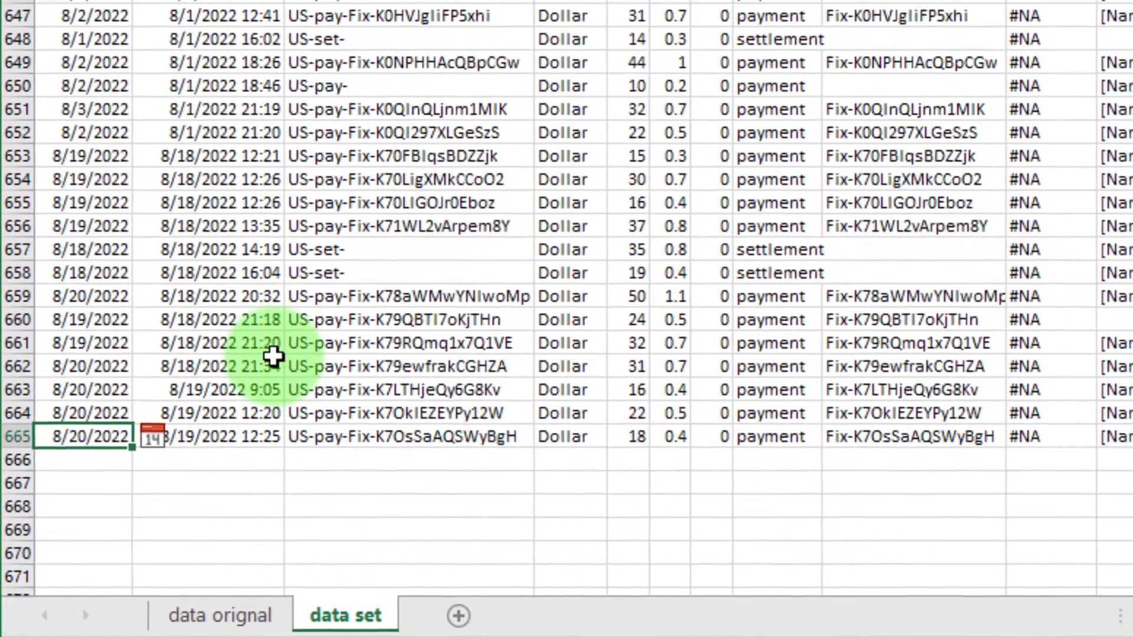
{"action": "scroll", "coordinate": [265, 363], "scroll_direction": "down", "scroll_amount": 3}
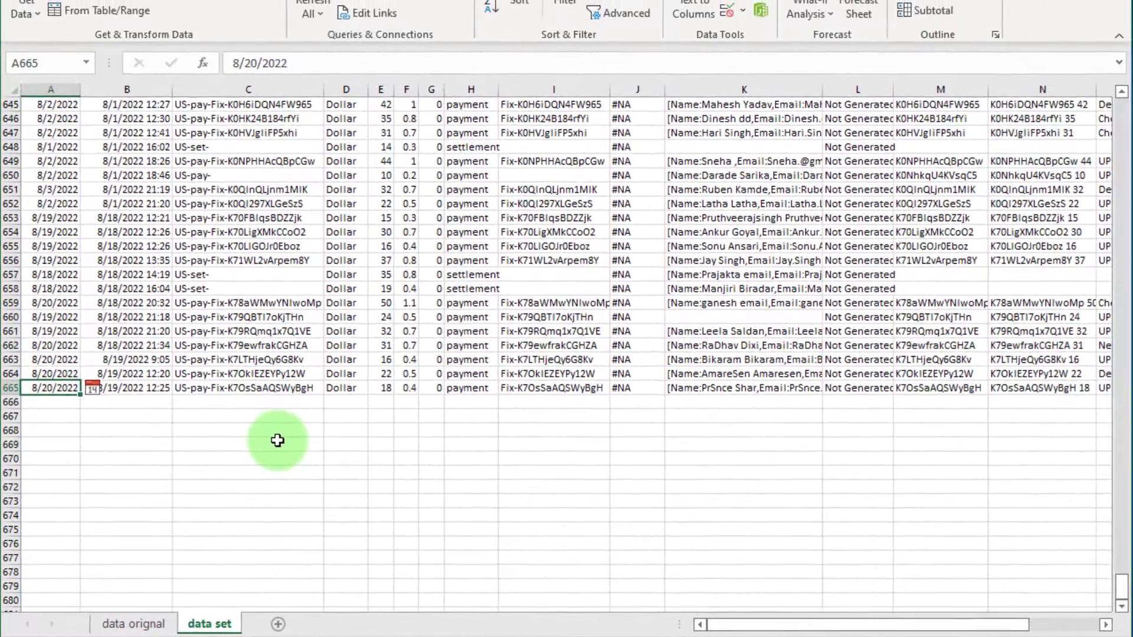
- Return to the header row and look over the data set's columns, including Address and Detail and those further along
{"action": "key", "text": "ctrl+Home"}
{"action": "key", "text": "ctrl+Up"}
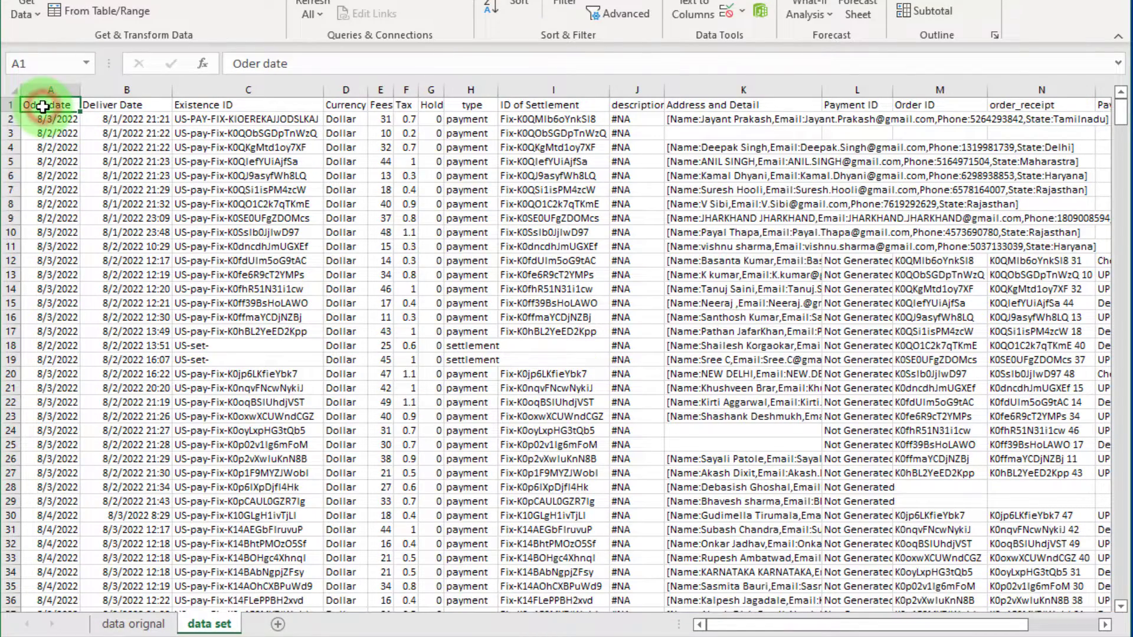
{"action": "left_click", "coordinate": [719, 104]}
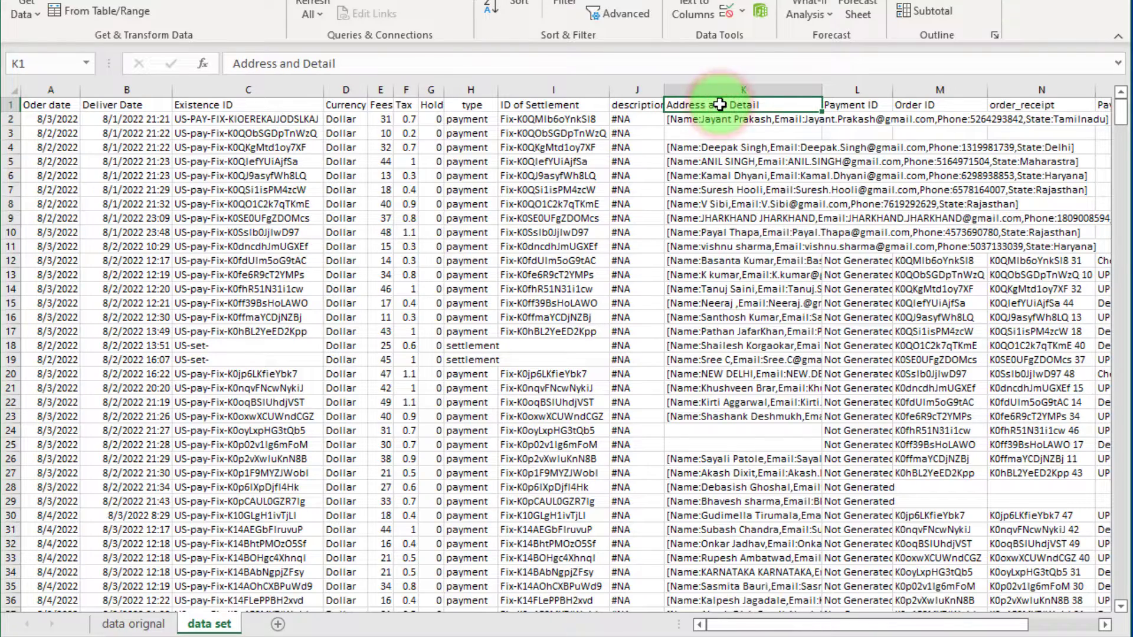
{"action": "left_click_drag", "start_coordinate": [116, 135], "coordinate": [1058, 415]}
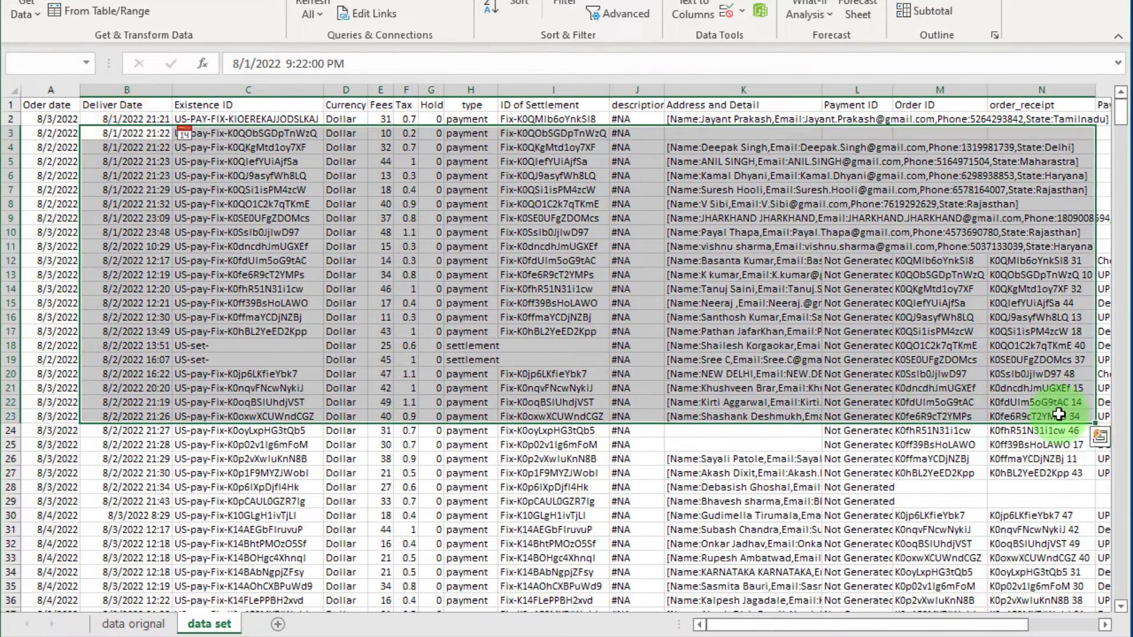
{"action": "left_click", "coordinate": [195, 461]}
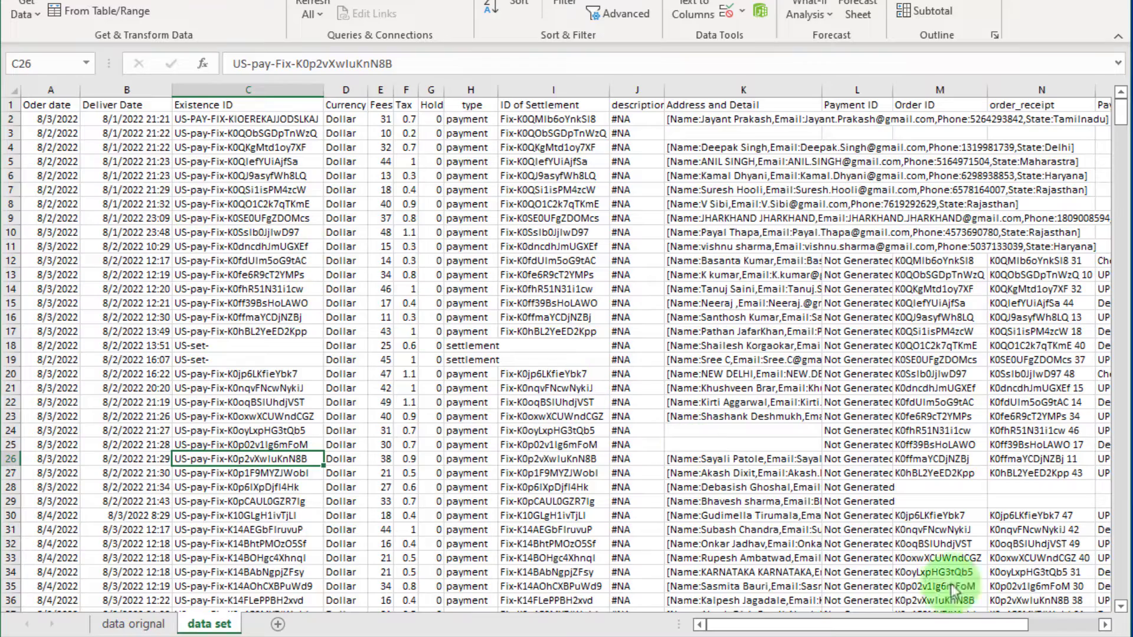
{"action": "left_click", "coordinate": [1077, 631]}
{"action": "left_click", "coordinate": [1077, 634]}
{"action": "left_click", "coordinate": [1076, 634]}
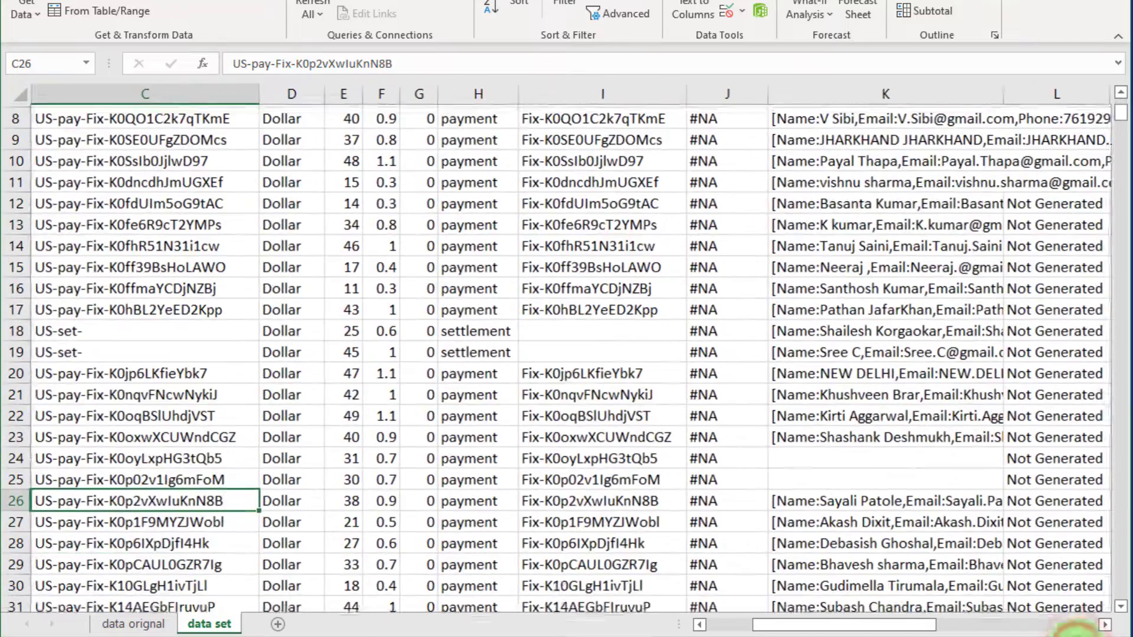
- Delete all columns from Deliver Date through description in the data set sheet
{"action": "left_click", "coordinate": [129, 92]}
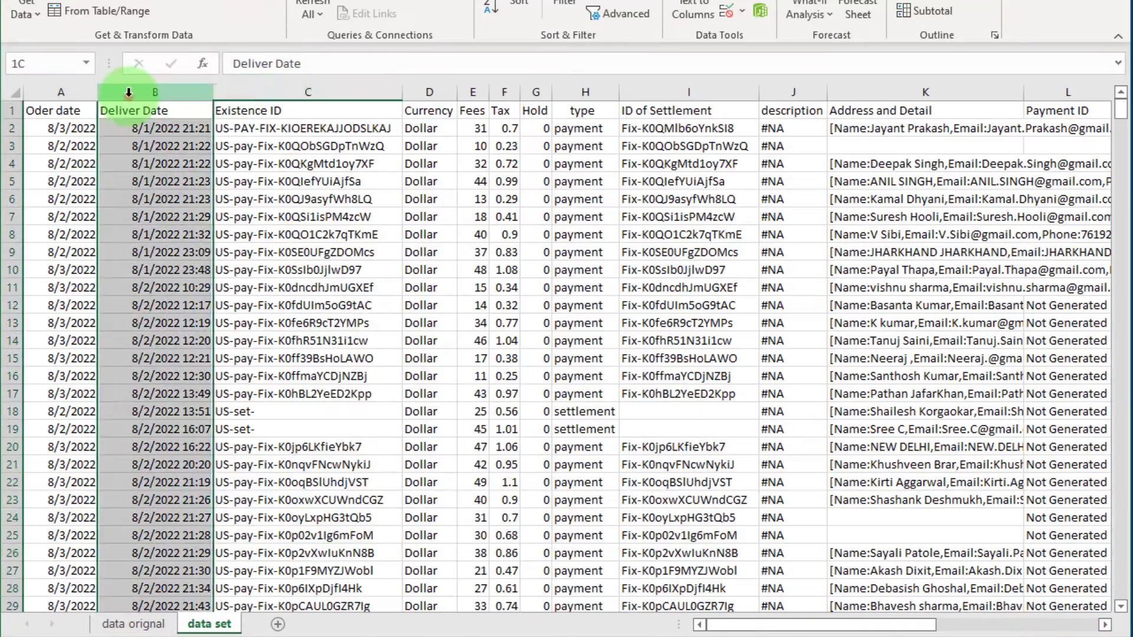
{"action": "left_click_drag", "start_coordinate": [128, 92], "coordinate": [794, 105]}
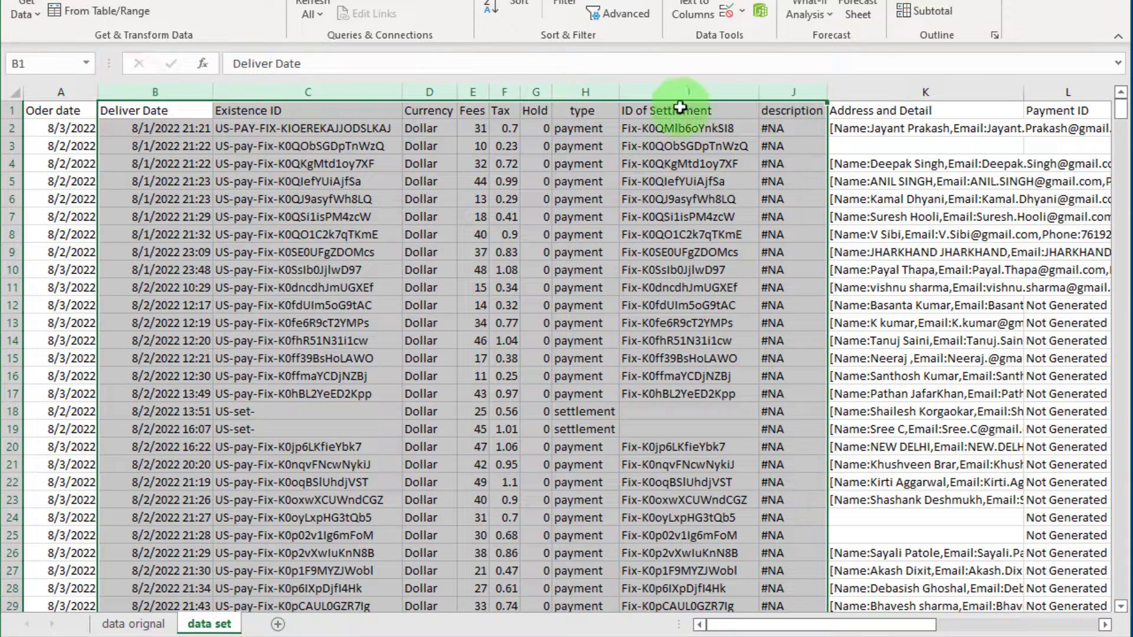
{"action": "right_click", "coordinate": [353, 92]}
{"action": "left_click", "coordinate": [426, 296]}
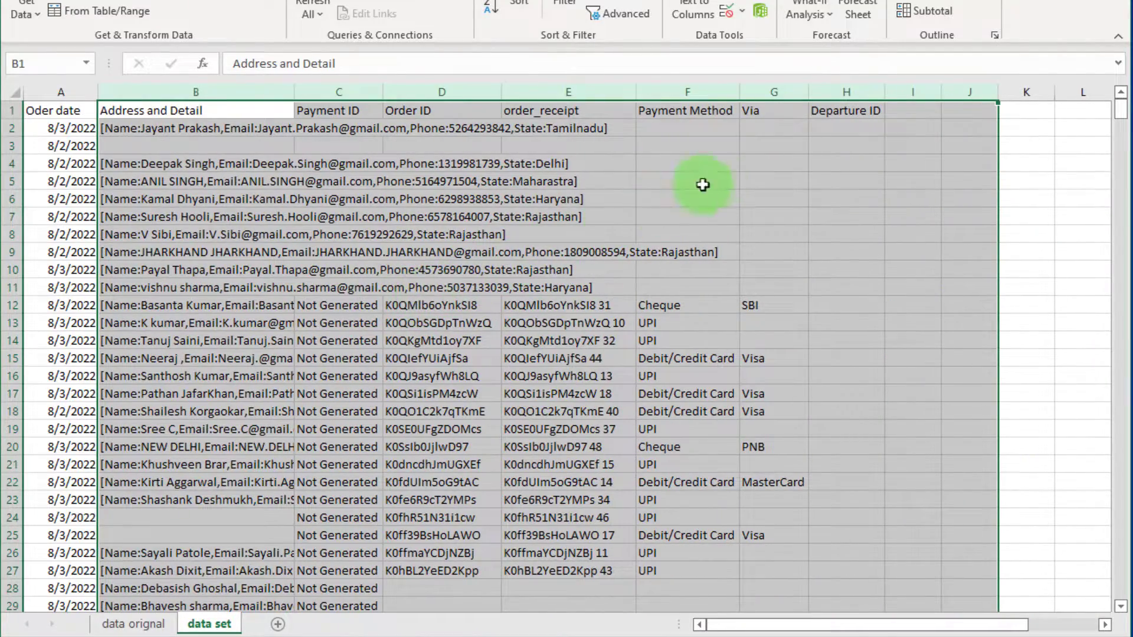
{"action": "left_click", "coordinate": [727, 177]}
- Examine the full Address and Detail text of the first record, from name and email to phone and state, leaving it unedited
{"action": "left_click", "coordinate": [143, 130]}
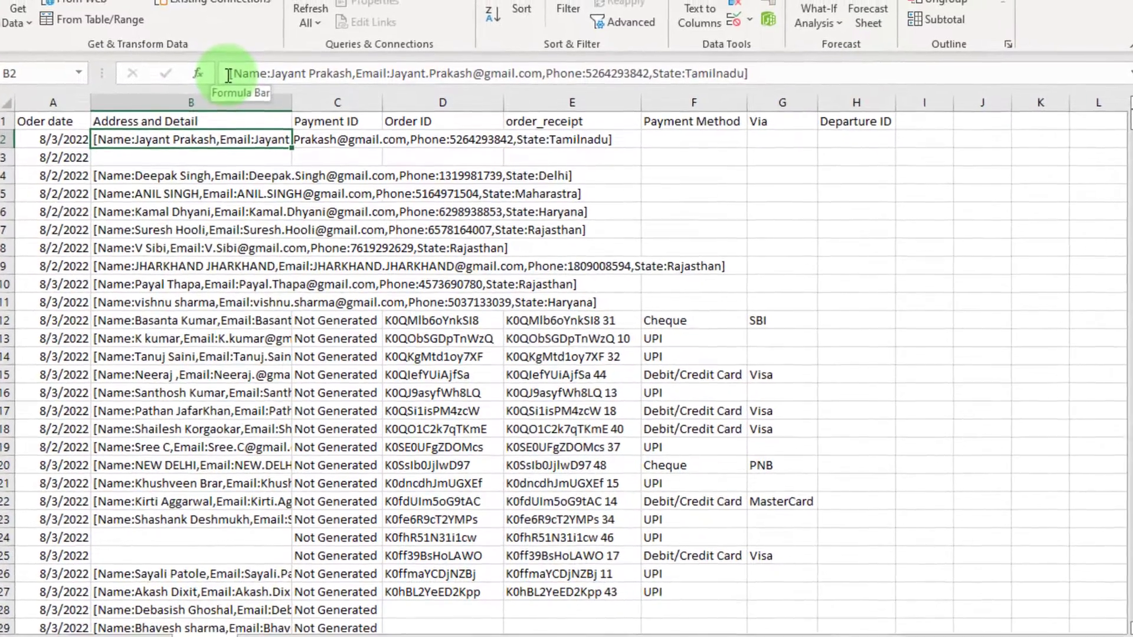
{"action": "left_click_drag", "start_coordinate": [228, 75], "coordinate": [372, 81]}
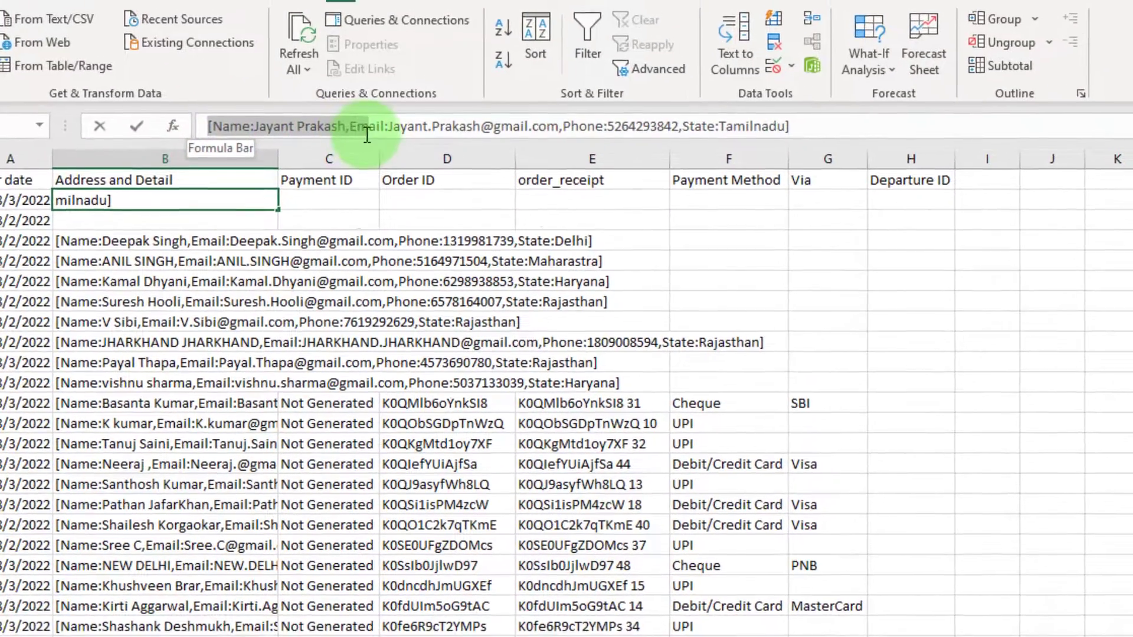
{"action": "left_click_drag", "start_coordinate": [366, 134], "coordinate": [685, 141]}
{"action": "left_click_drag", "start_coordinate": [725, 215], "coordinate": [871, 209]}
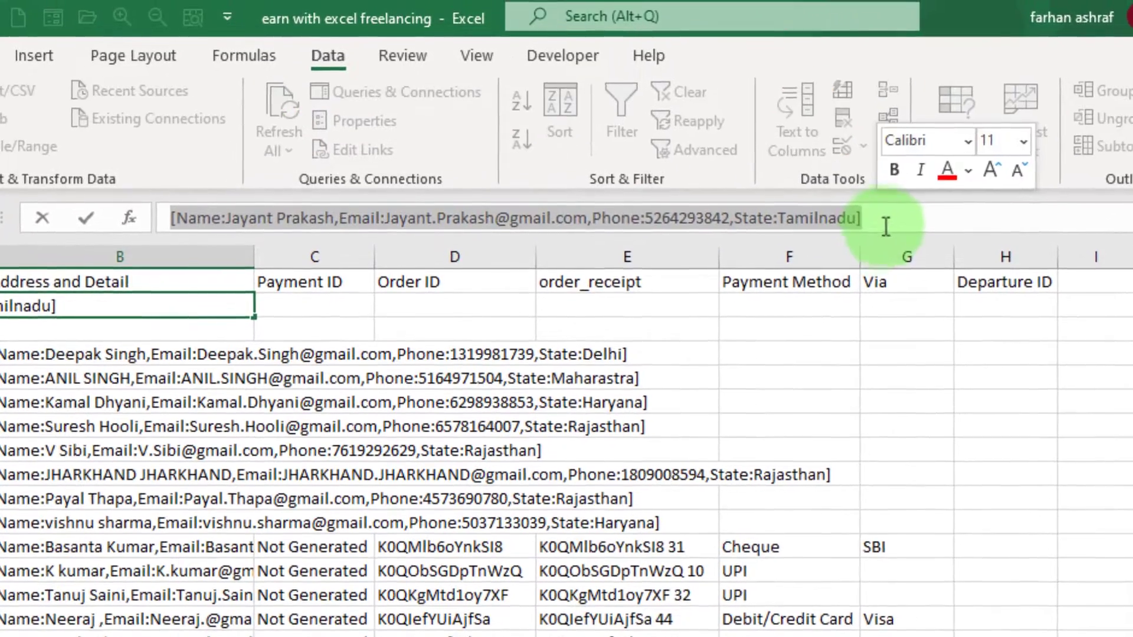
{"action": "left_click", "coordinate": [873, 204]}
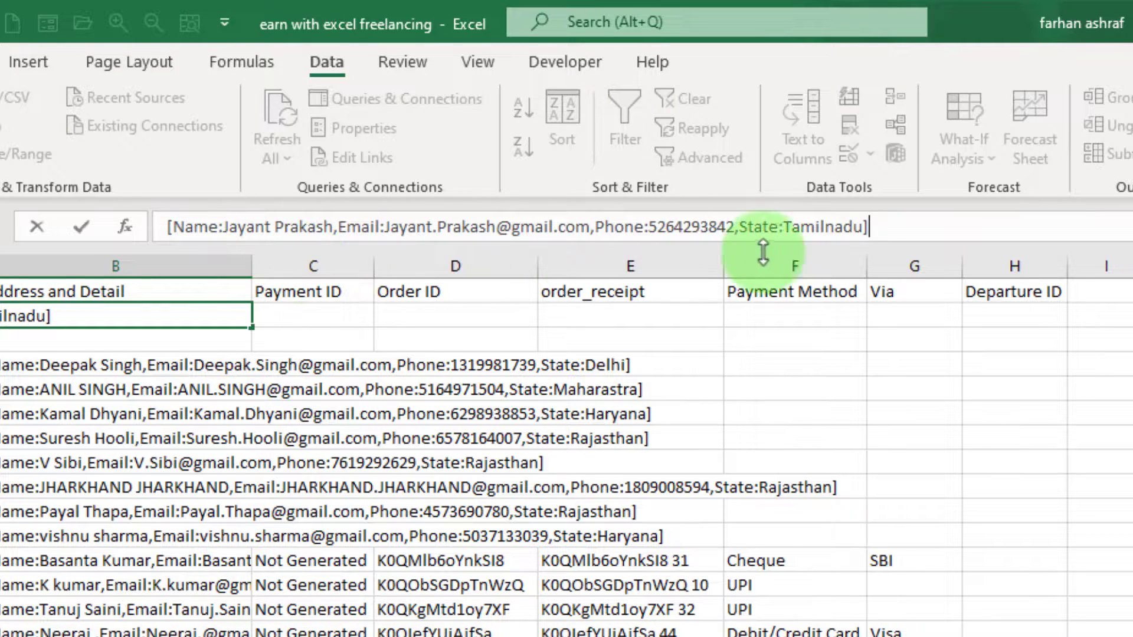
{"action": "key", "text": "Escape"}
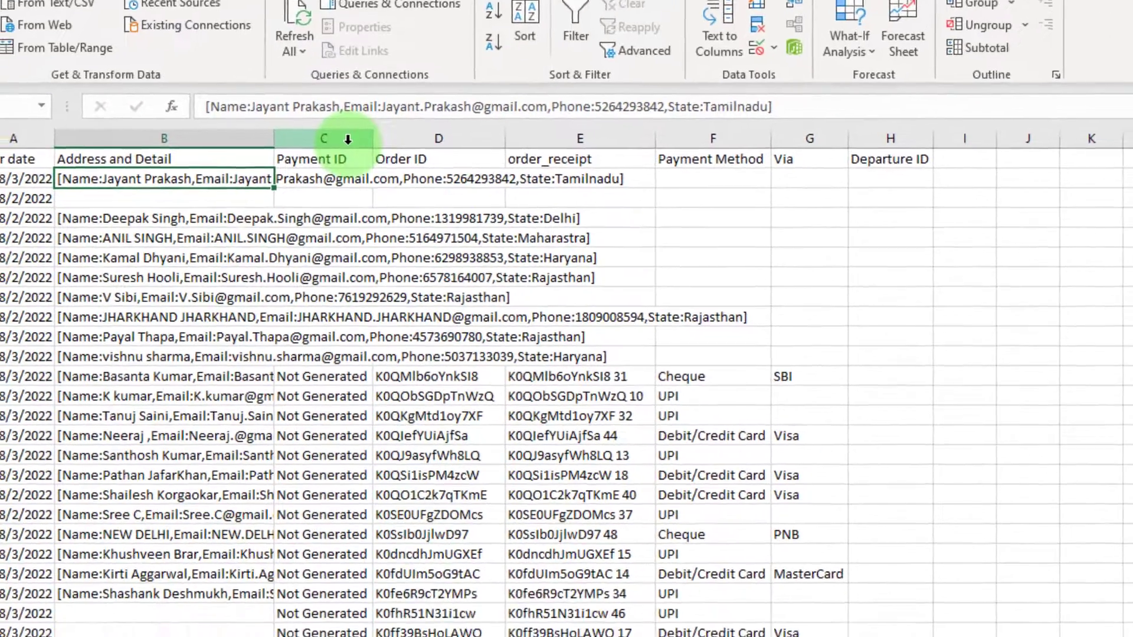
- Delete all columns from Payment ID through Departure ID, keeping only Oder date and Address and Detail
{"action": "left_click", "coordinate": [342, 260]}
{"action": "left_click_drag", "start_coordinate": [349, 105], "coordinate": [870, 119]}
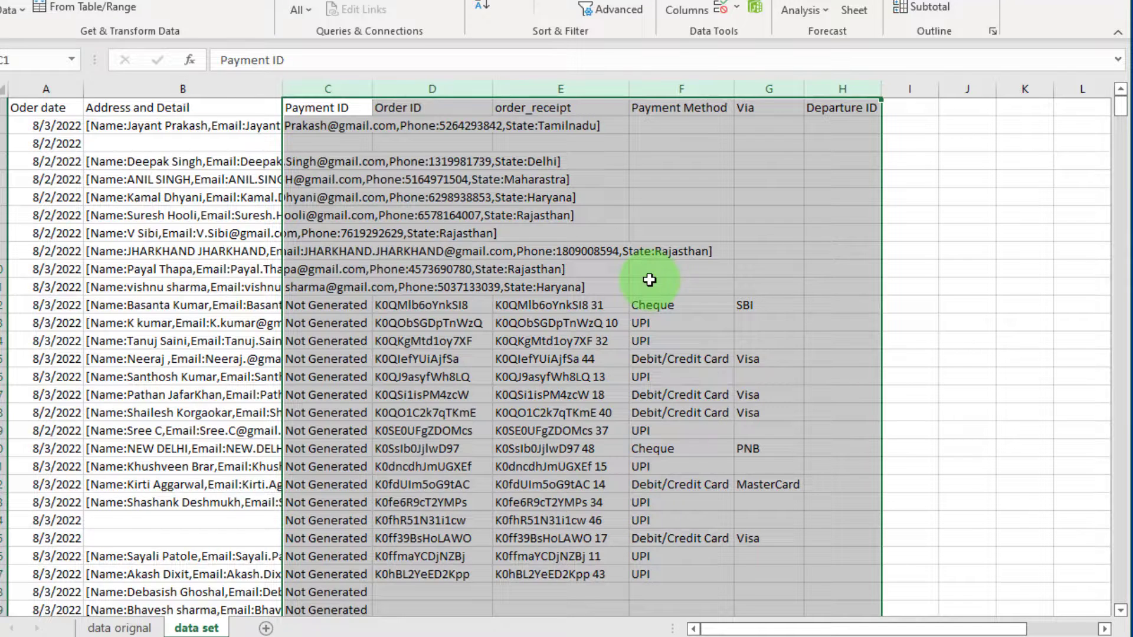
{"action": "right_click", "coordinate": [595, 85]}
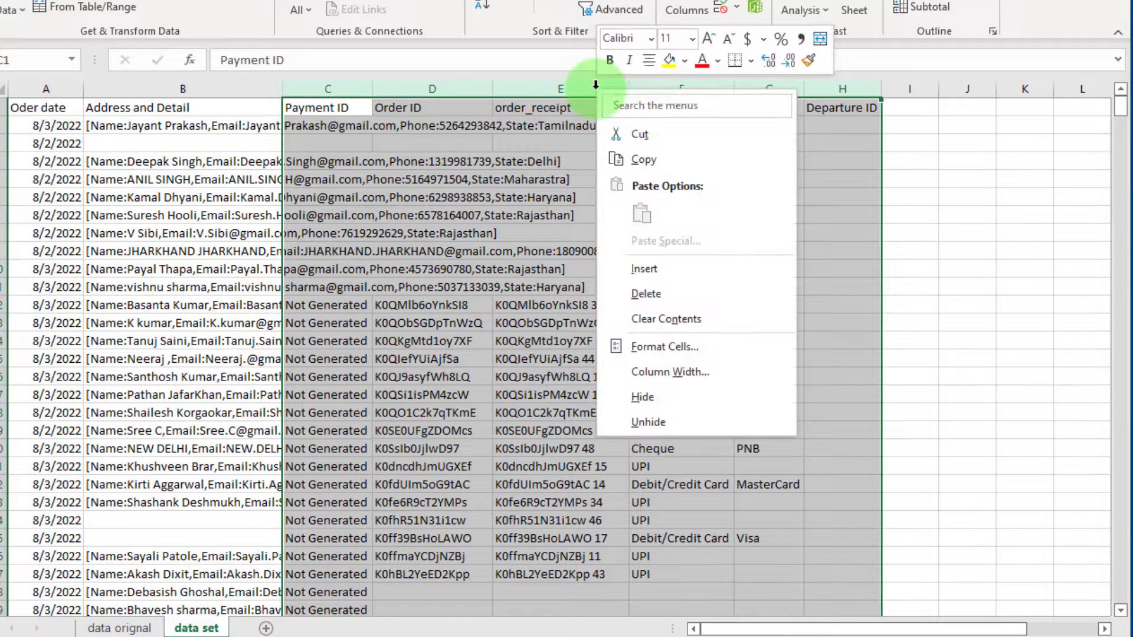
{"action": "left_click", "coordinate": [647, 293]}
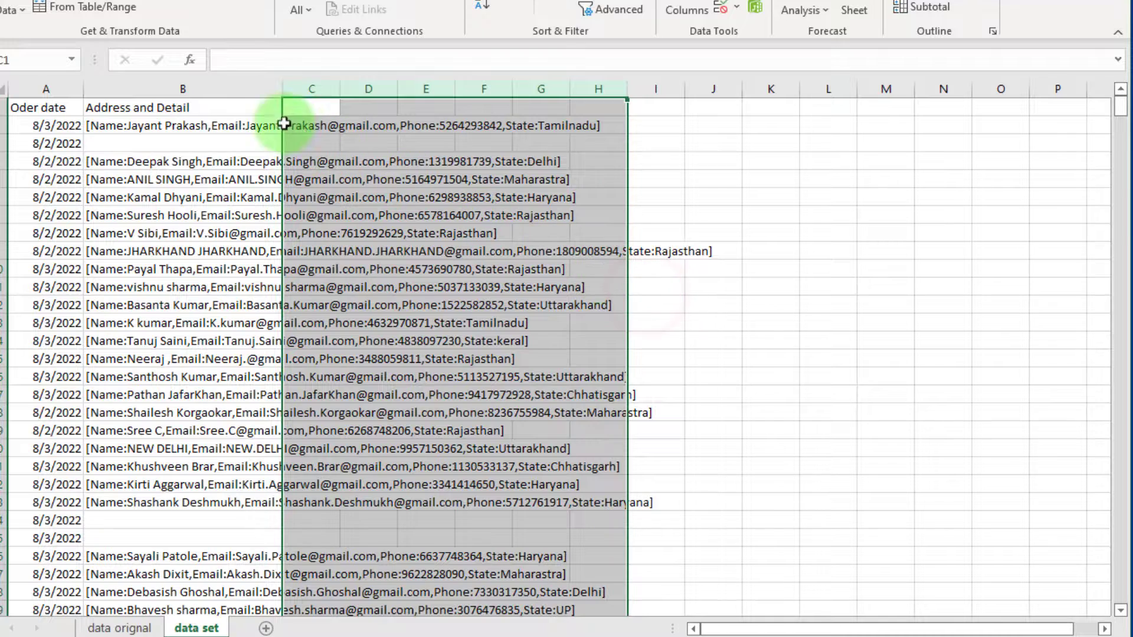
- Widen the Address and Detail column until its longest entry fits, and widen the Oder date column slightly
{"action": "left_click", "coordinate": [224, 95]}
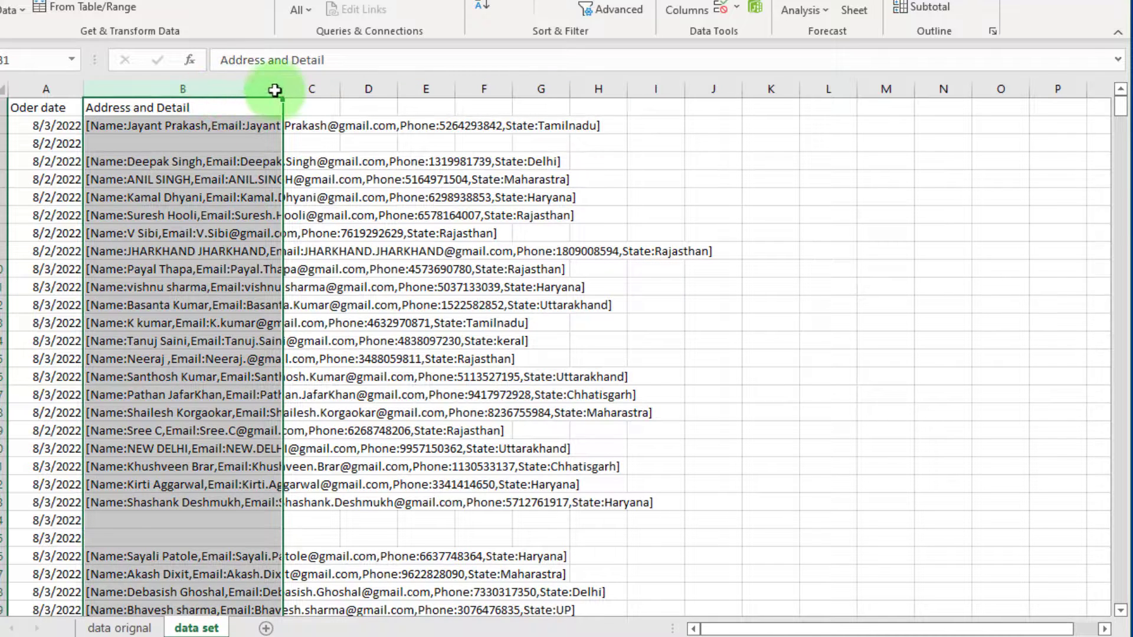
{"action": "left_click_drag", "start_coordinate": [283, 88], "coordinate": [442, 118]}
{"action": "left_click_drag", "start_coordinate": [636, 130], "coordinate": [644, 115]}
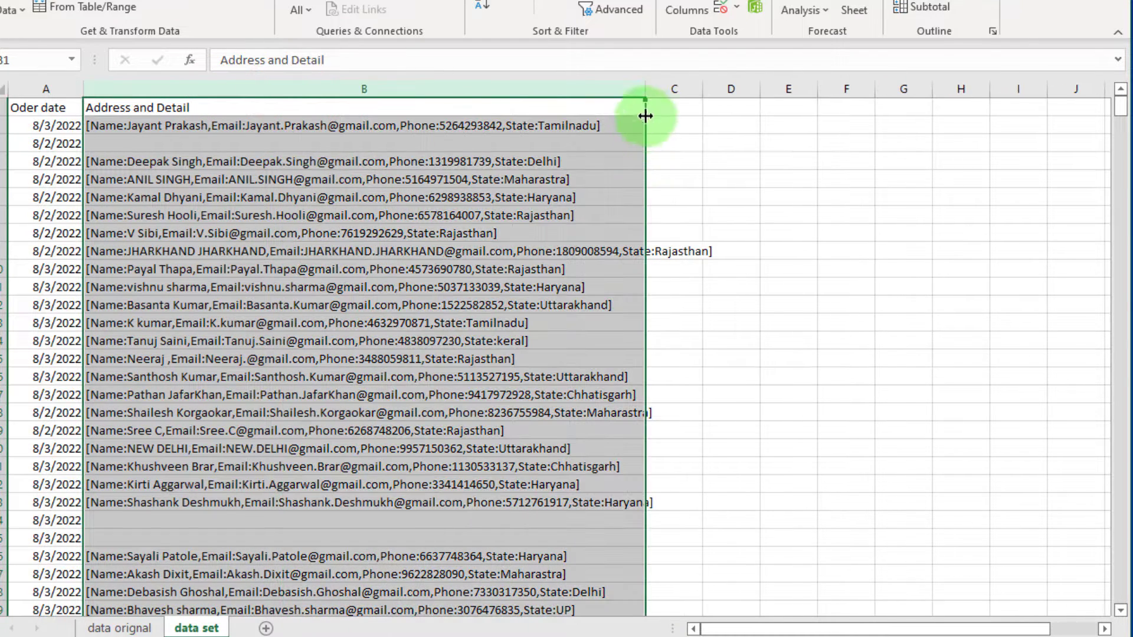
{"action": "double_click", "coordinate": [644, 90]}
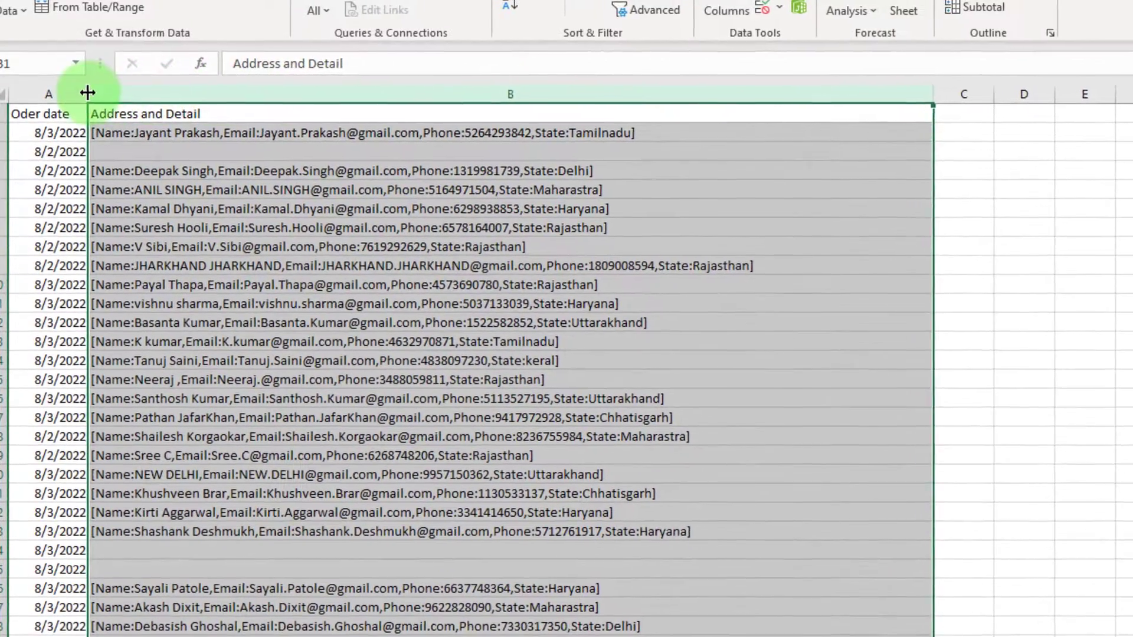
{"action": "left_click_drag", "start_coordinate": [87, 93], "coordinate": [142, 94]}
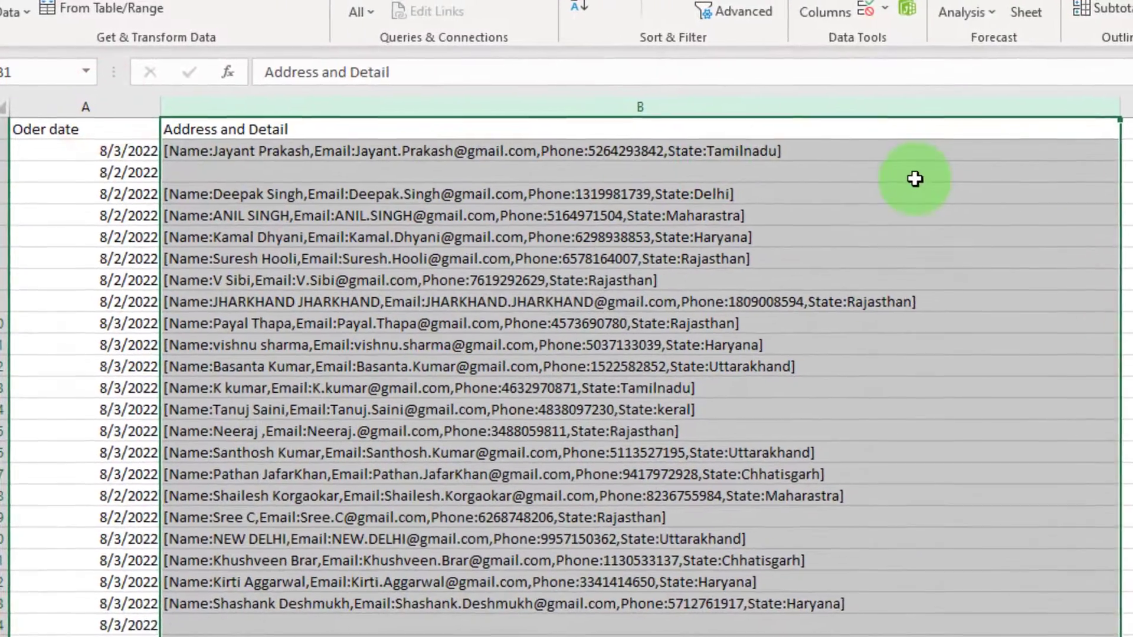
{"action": "left_click", "coordinate": [784, 157]}
{"action": "left_click", "coordinate": [262, 160]}
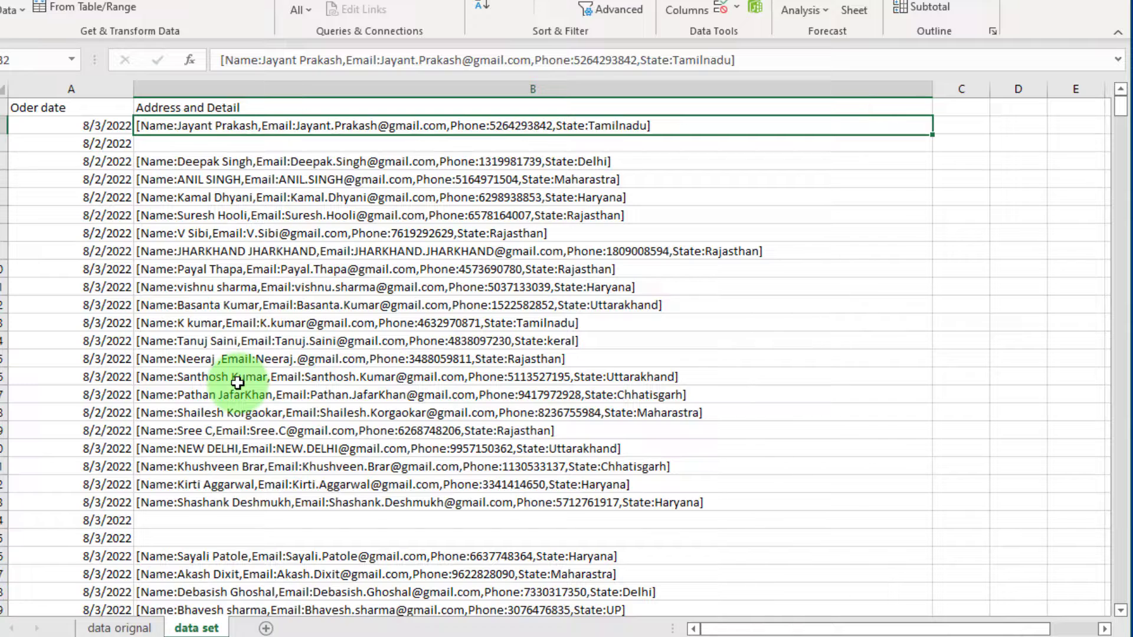
- Turn on filtering for the data and filter Address and Detail to show only the blank entries
{"action": "key", "text": "ctrl+shift+l"}
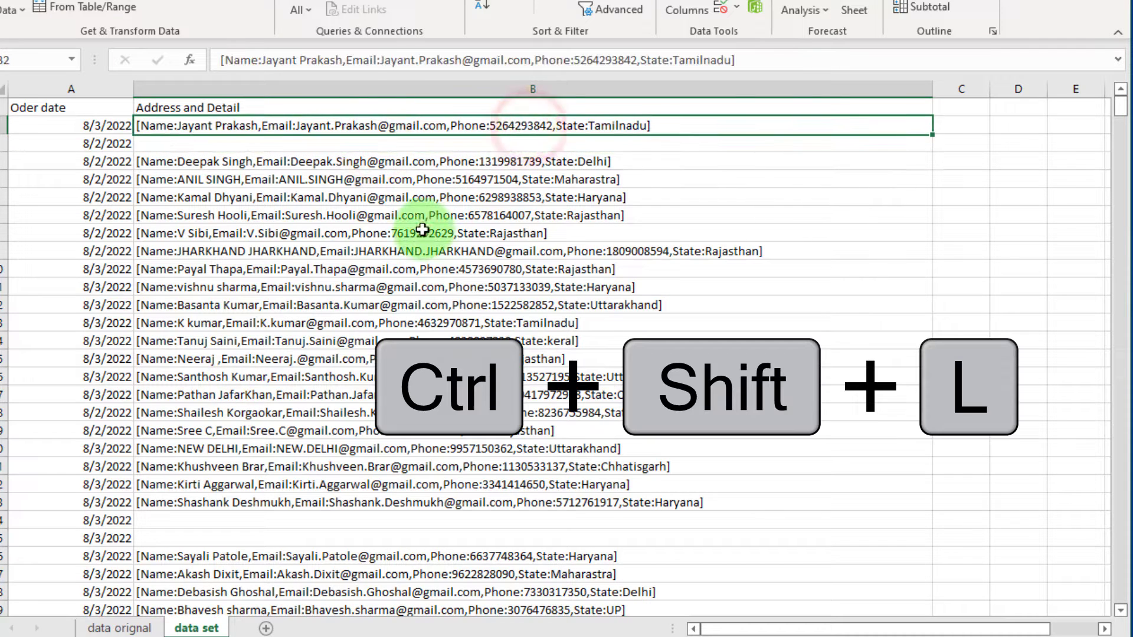
{"action": "left_click", "coordinate": [422, 232]}
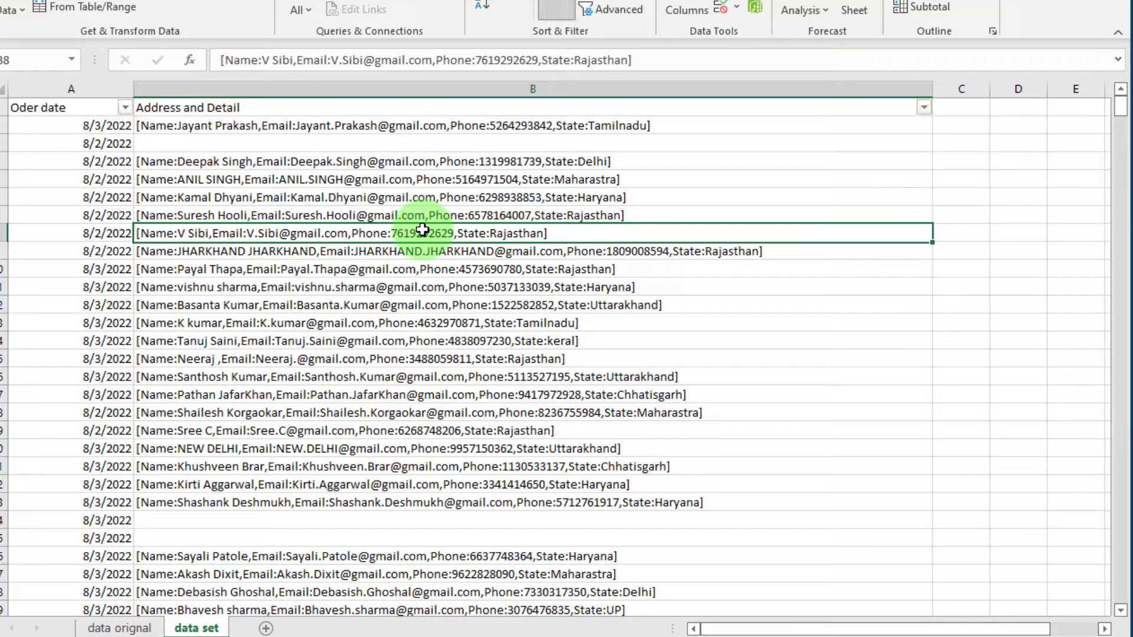
{"action": "left_click", "coordinate": [366, 180]}
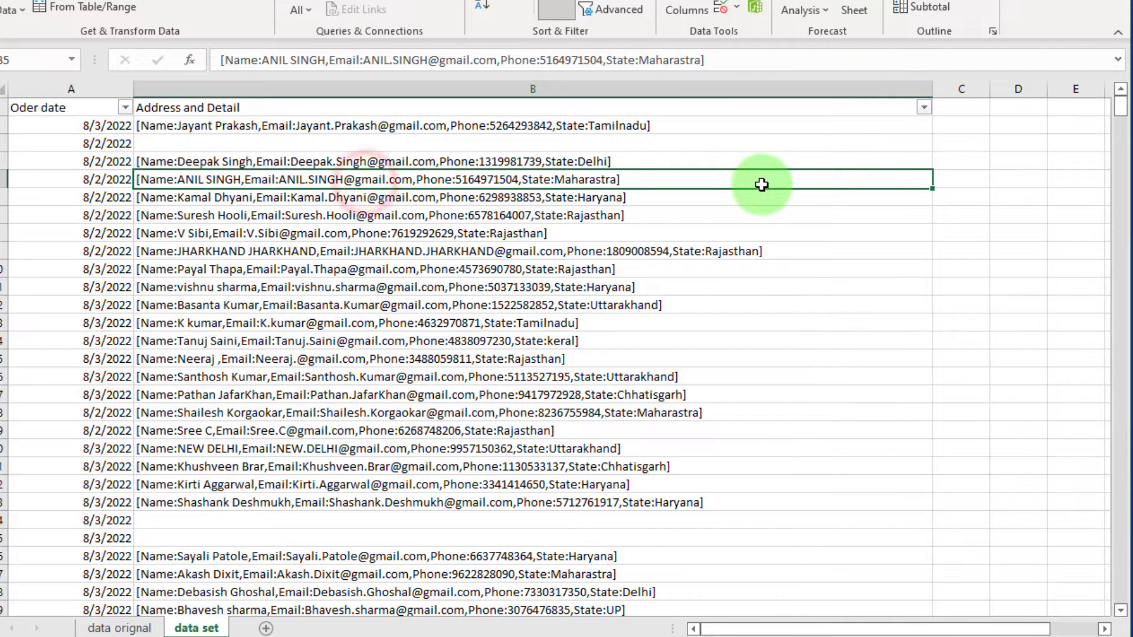
{"action": "left_click", "coordinate": [923, 110]}
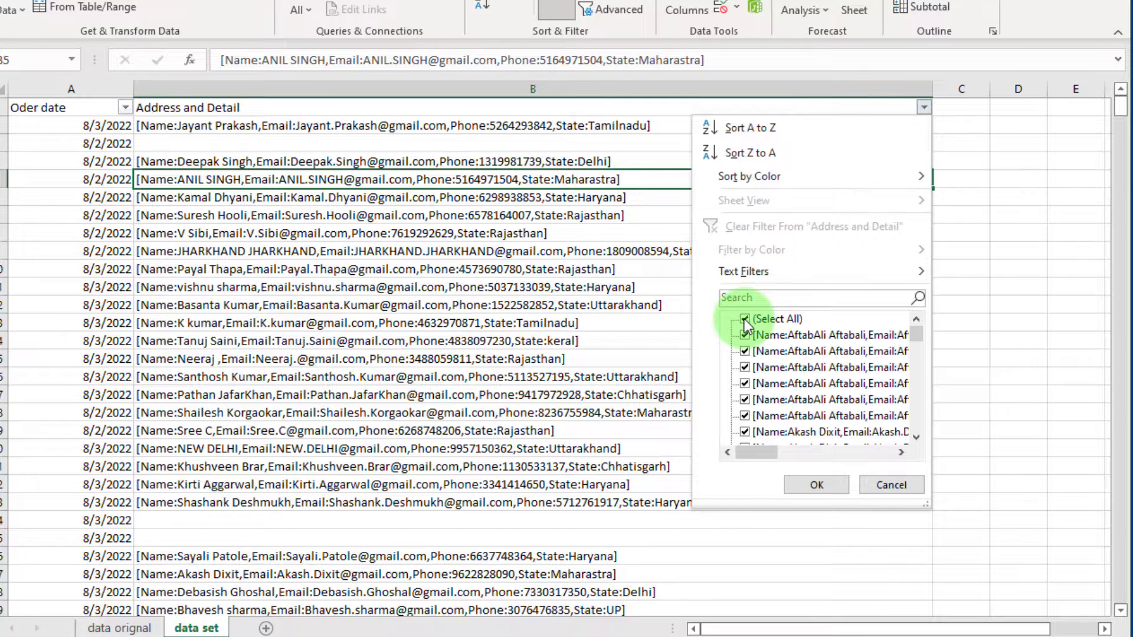
{"action": "left_click", "coordinate": [745, 319]}
{"action": "left_click_drag", "start_coordinate": [916, 335], "coordinate": [918, 443]}
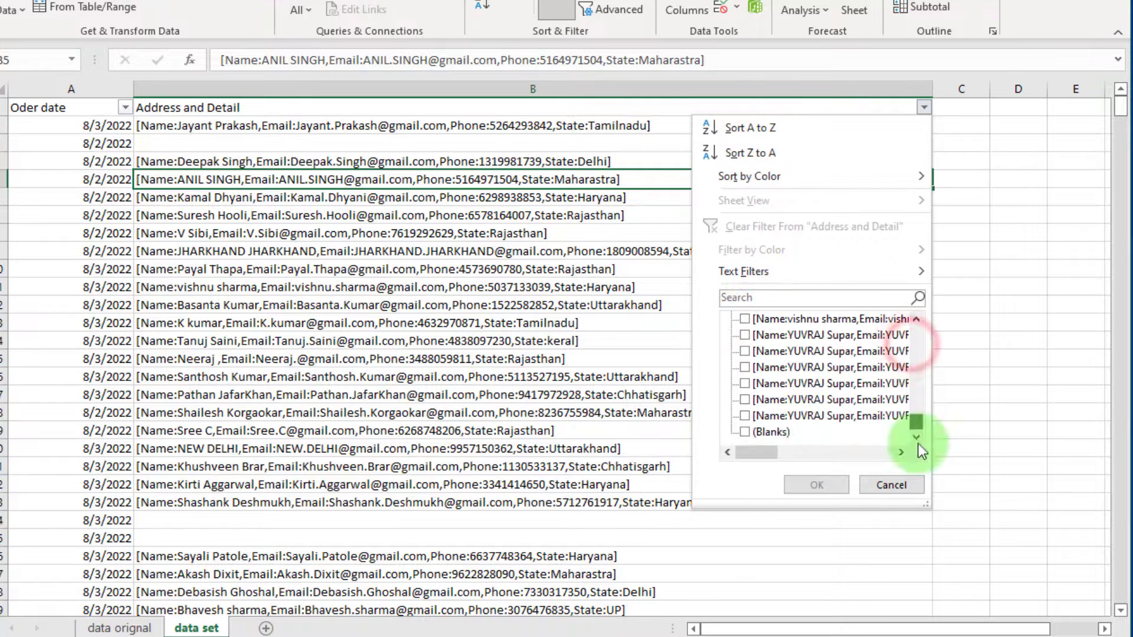
{"action": "left_click", "coordinate": [745, 432]}
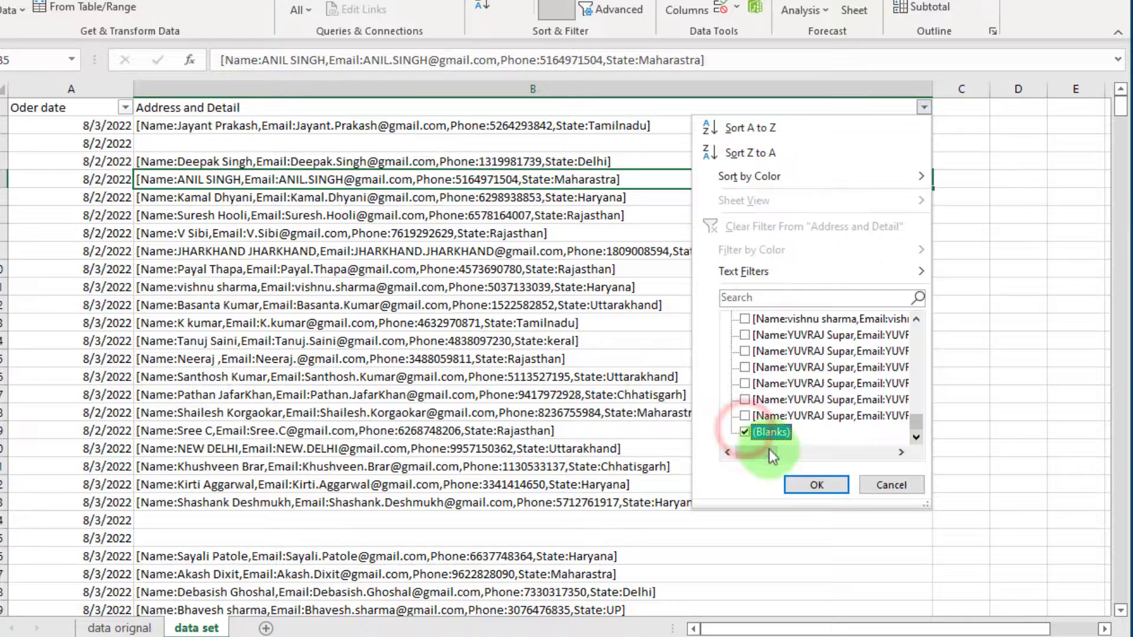
{"action": "left_click", "coordinate": [817, 486]}
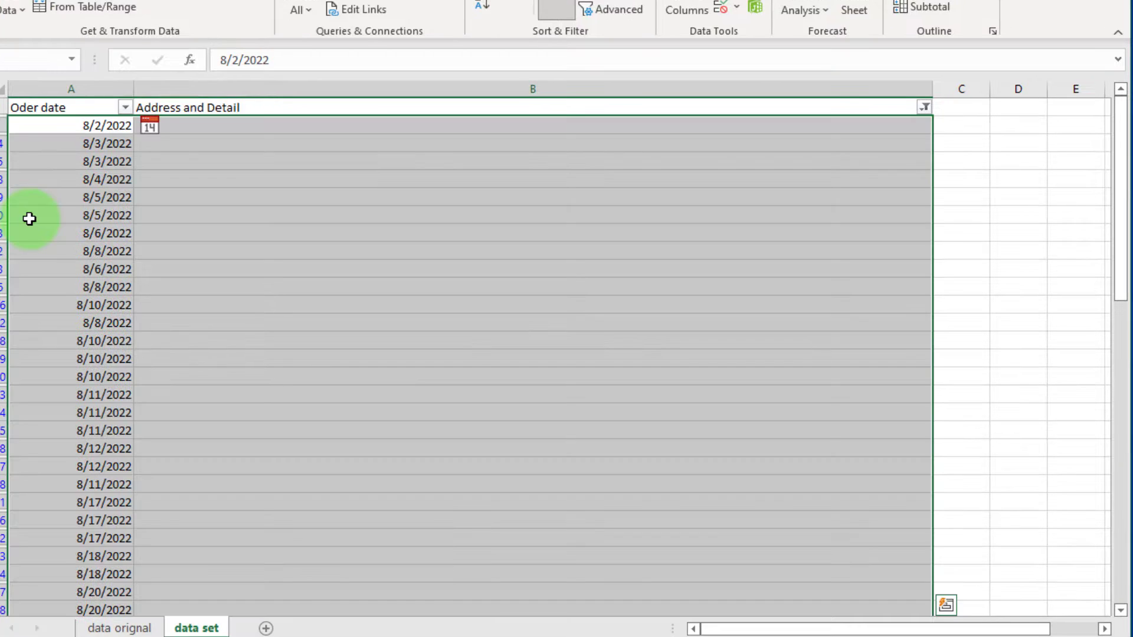
- Delete all the filtered sheet rows with a blank Address and Detail, and turn filtering off
{"action": "scroll", "coordinate": [260, 245], "scroll_direction": "down", "scroll_amount": 3}
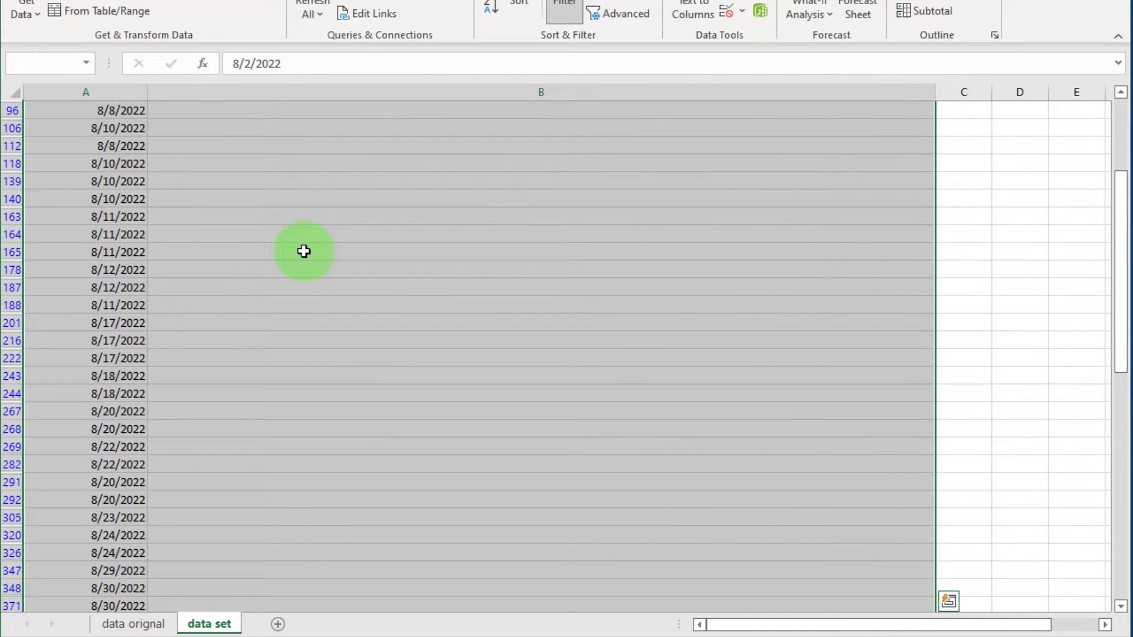
{"action": "right_click", "coordinate": [303, 251]}
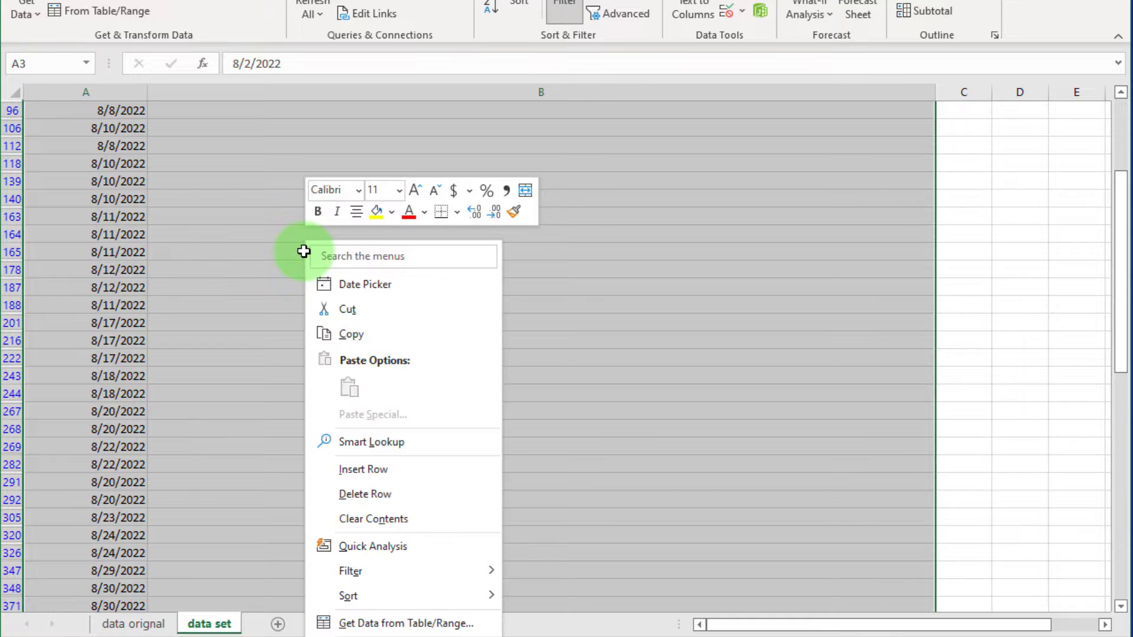
{"action": "left_click", "coordinate": [370, 495]}
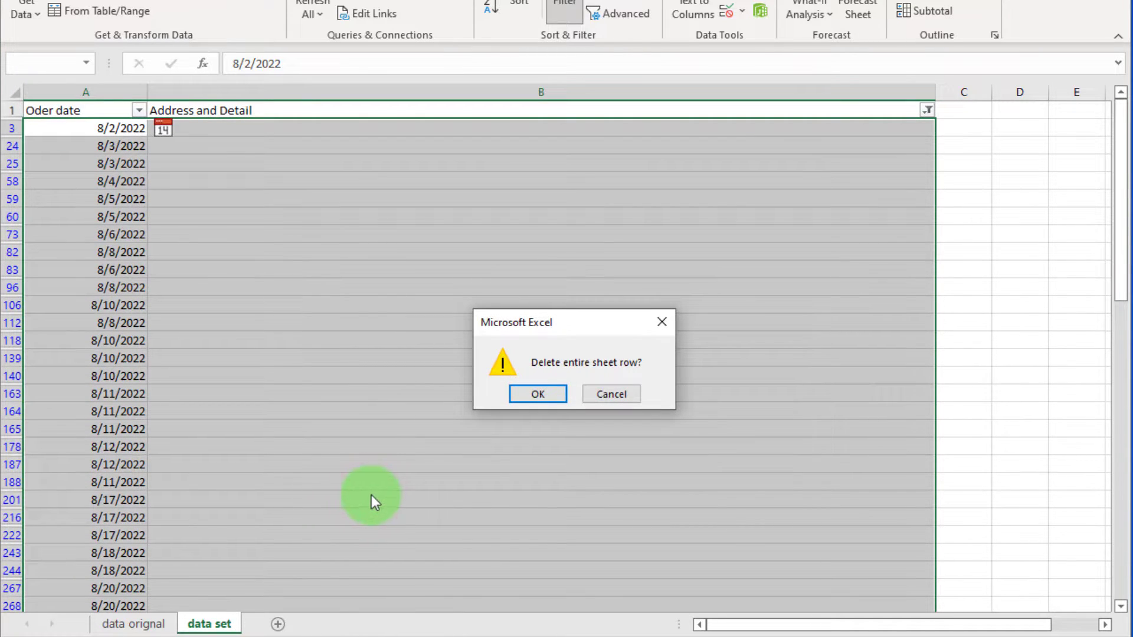
{"action": "left_click", "coordinate": [547, 392]}
{"action": "key", "text": "ctrl+shift+l"}
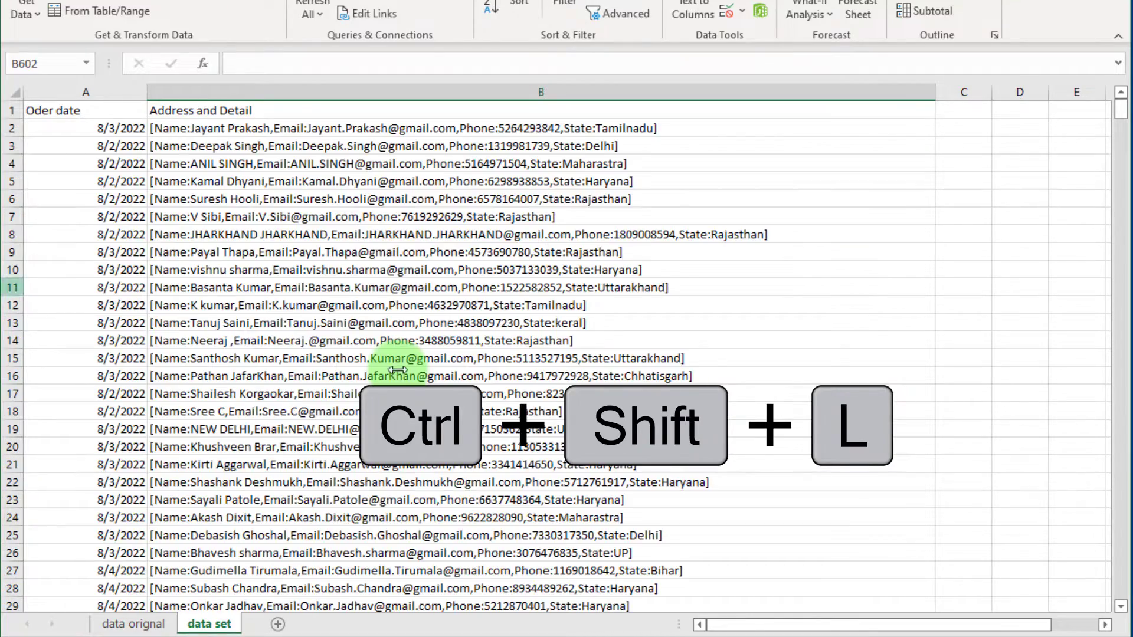
- Check the records down to the last row for remaining blanks, and look over the Oder date and Address and Detail columns
{"action": "scroll", "coordinate": [398, 370], "scroll_direction": "down", "scroll_amount": 11}
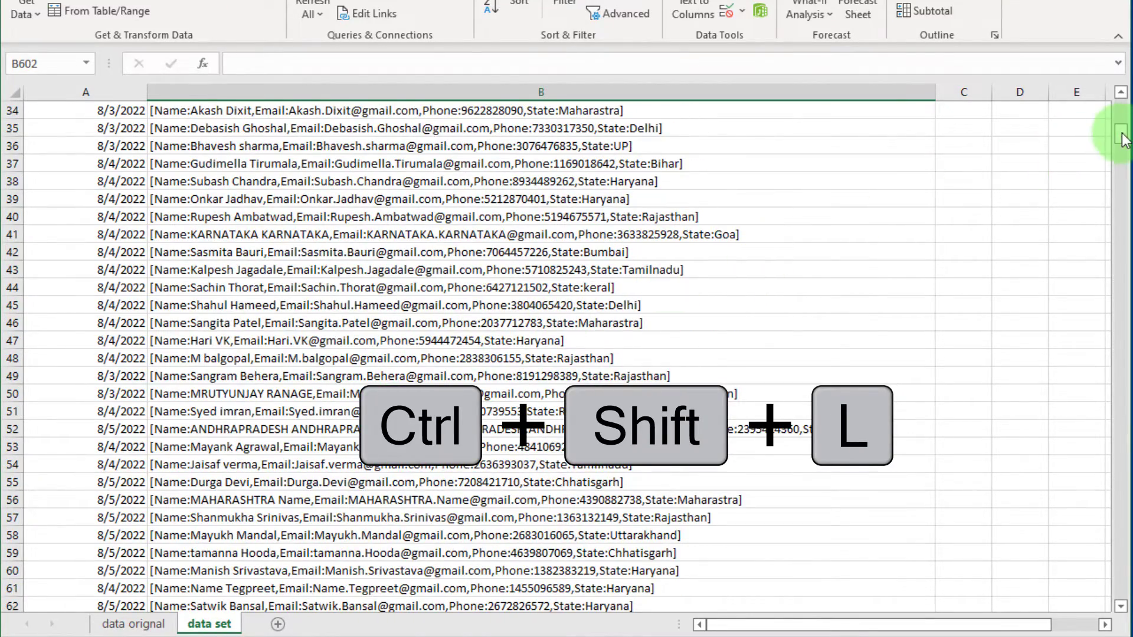
{"action": "left_click_drag", "start_coordinate": [1120, 133], "coordinate": [1122, 551]}
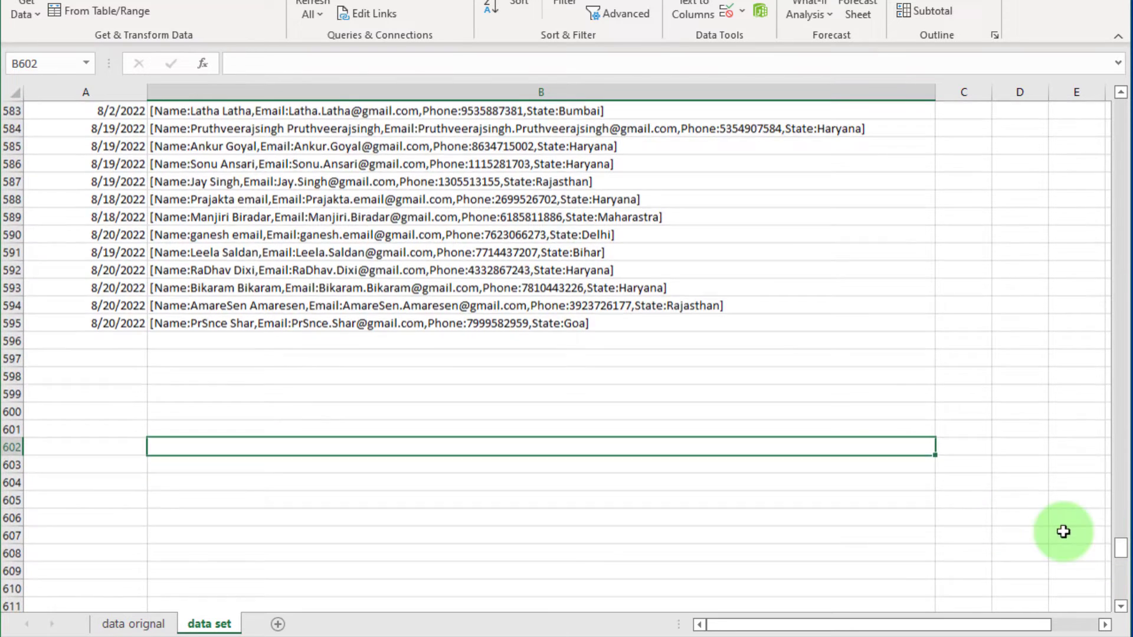
{"action": "left_click", "coordinate": [299, 353]}
{"action": "left_click", "coordinate": [296, 345]}
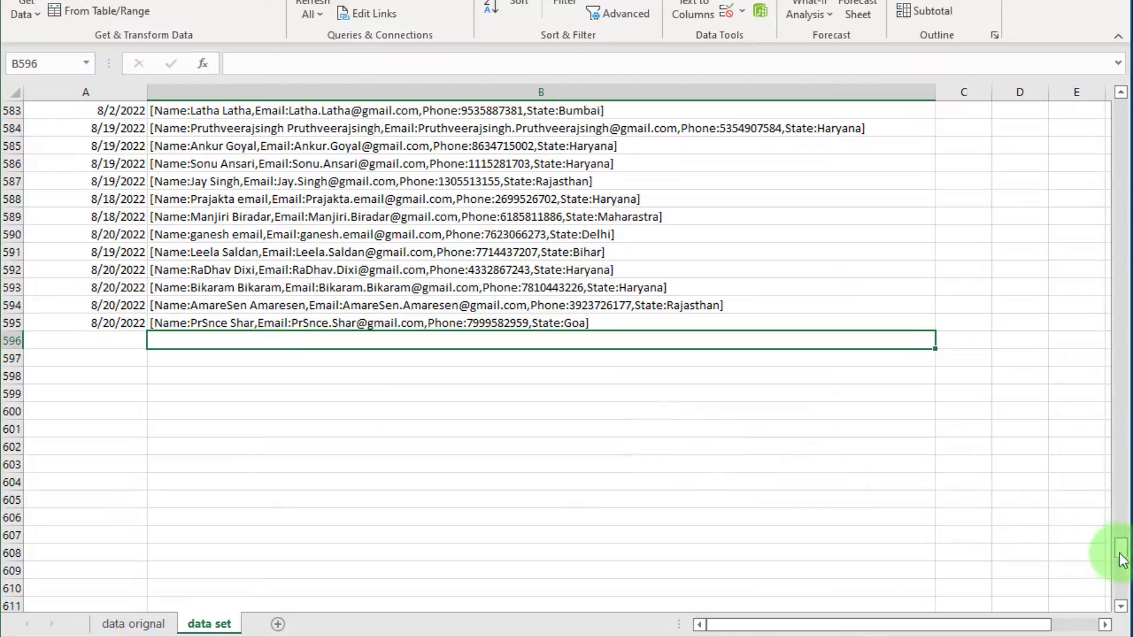
{"action": "left_click_drag", "start_coordinate": [1121, 552], "coordinate": [1121, 113]}
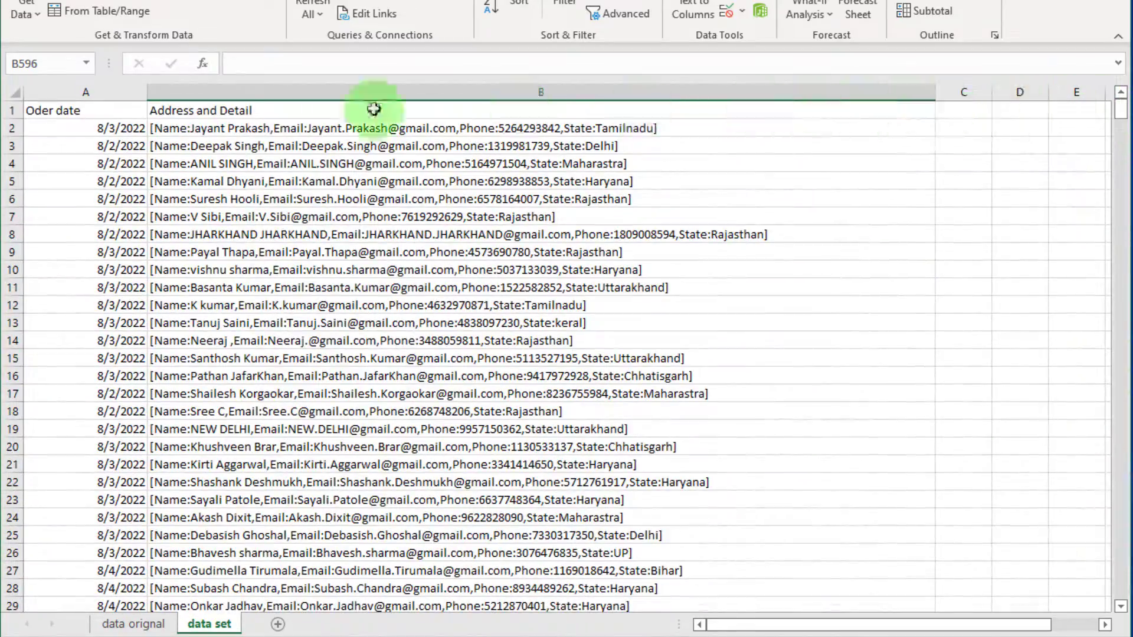
{"action": "left_click", "coordinate": [161, 111]}
{"action": "left_click", "coordinate": [57, 110]}
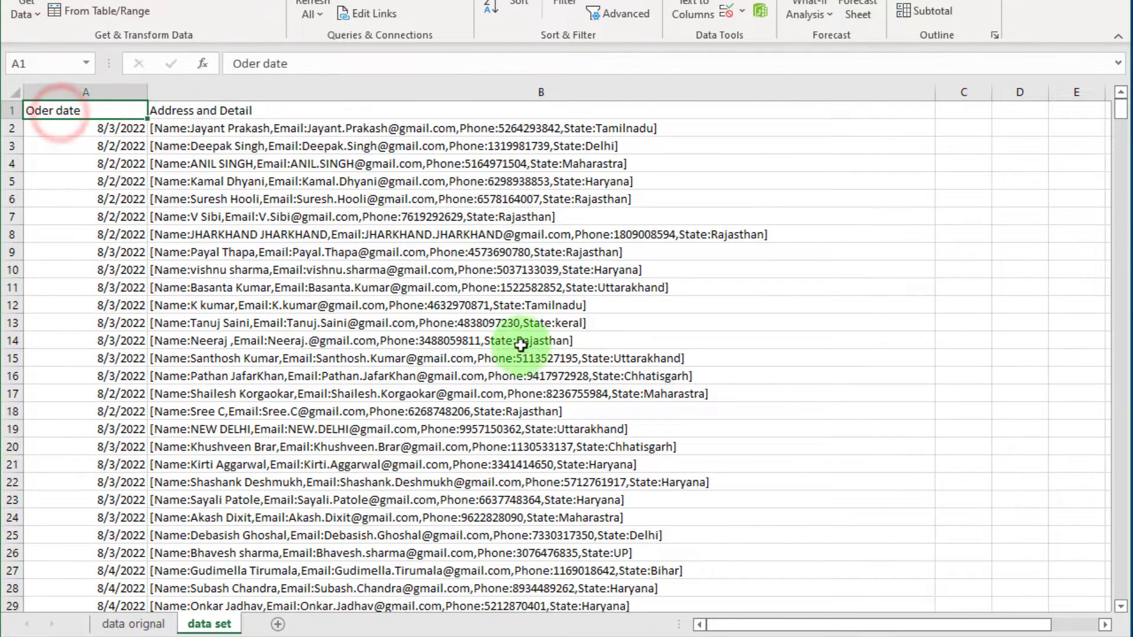
{"action": "scroll", "coordinate": [525, 349], "scroll_direction": "down", "scroll_amount": 4}
{"action": "scroll", "coordinate": [531, 353], "scroll_direction": "up", "scroll_amount": 4}
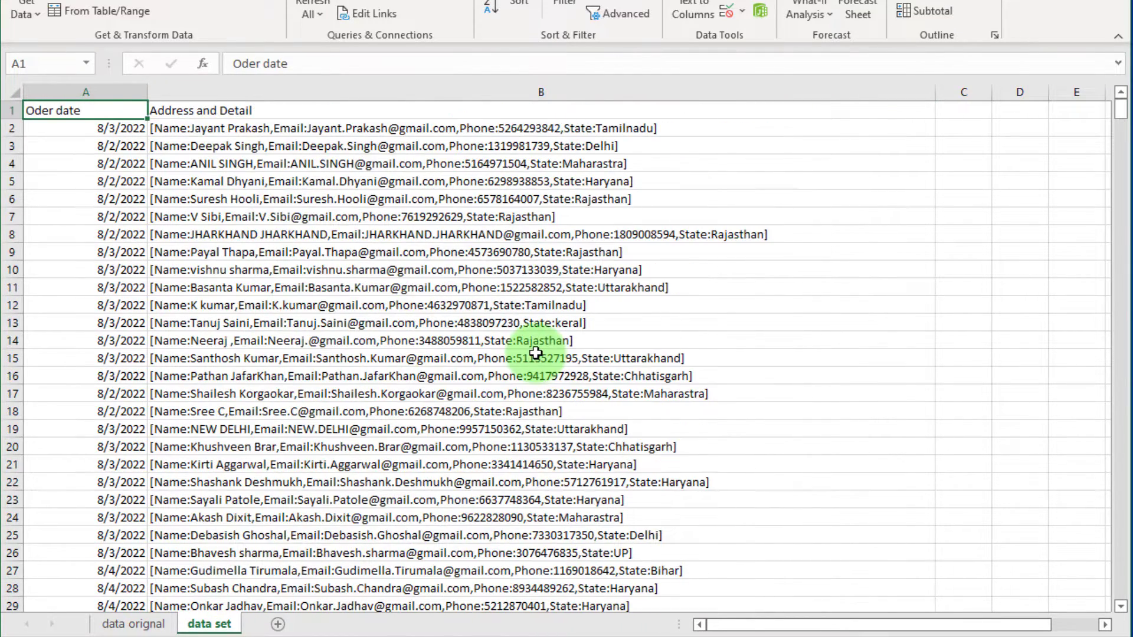
{"action": "left_click", "coordinate": [193, 131]}
{"action": "scroll", "coordinate": [318, 392], "scroll_direction": "down", "scroll_amount": 10}
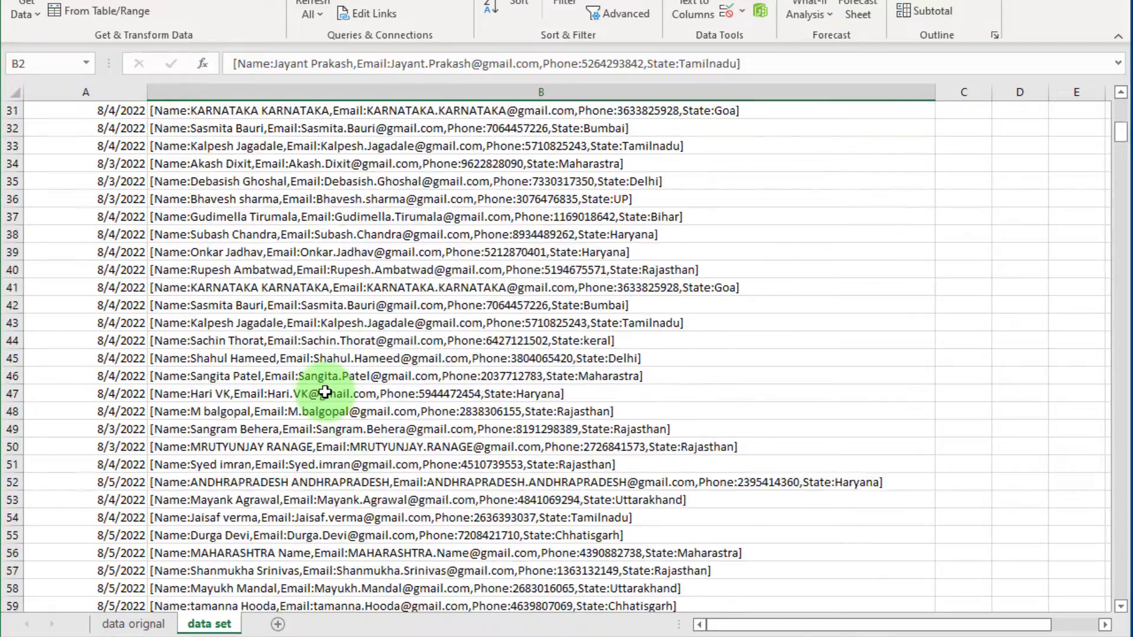
{"action": "scroll", "coordinate": [325, 392], "scroll_direction": "down", "scroll_amount": 12}
{"action": "left_click_drag", "start_coordinate": [1121, 163], "coordinate": [1127, 558]}
- Split the Address and Detail column with Text to Columns, delimited by comma and colon instead of tab, in General format
{"action": "left_click", "coordinate": [317, 92]}
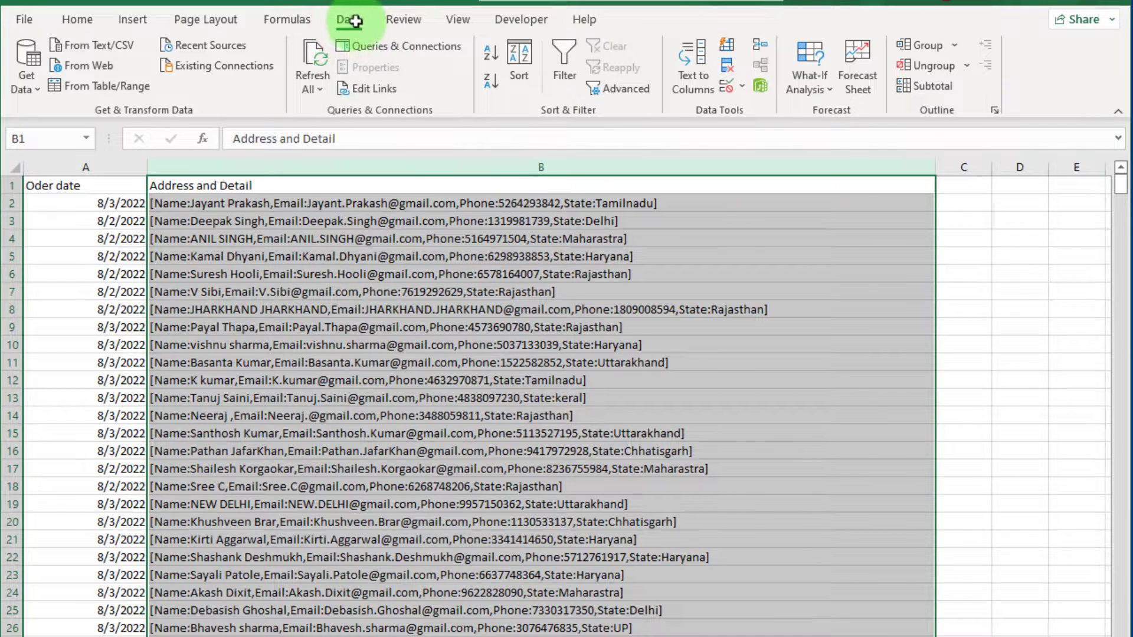
{"action": "left_click", "coordinate": [695, 84]}
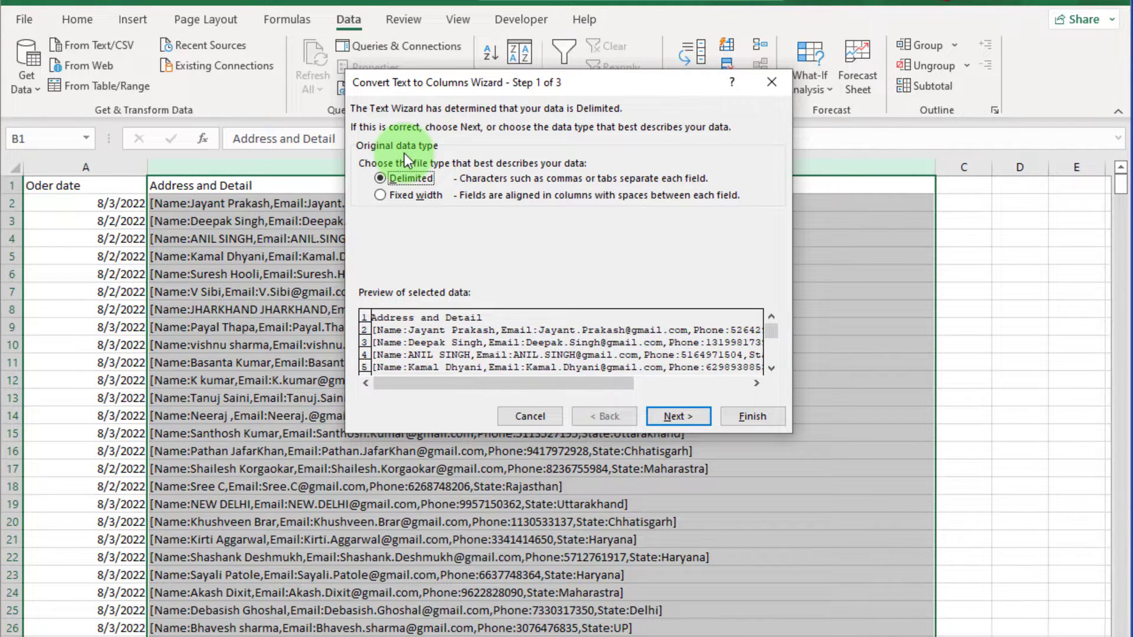
{"action": "left_click", "coordinate": [673, 417]}
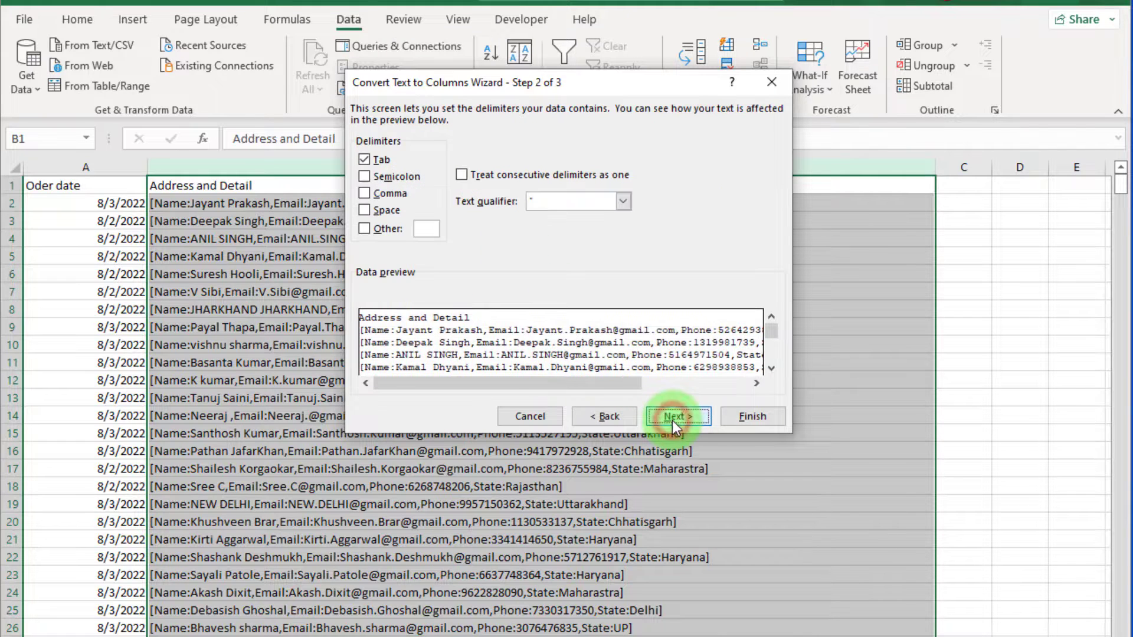
{"action": "left_click", "coordinate": [362, 160]}
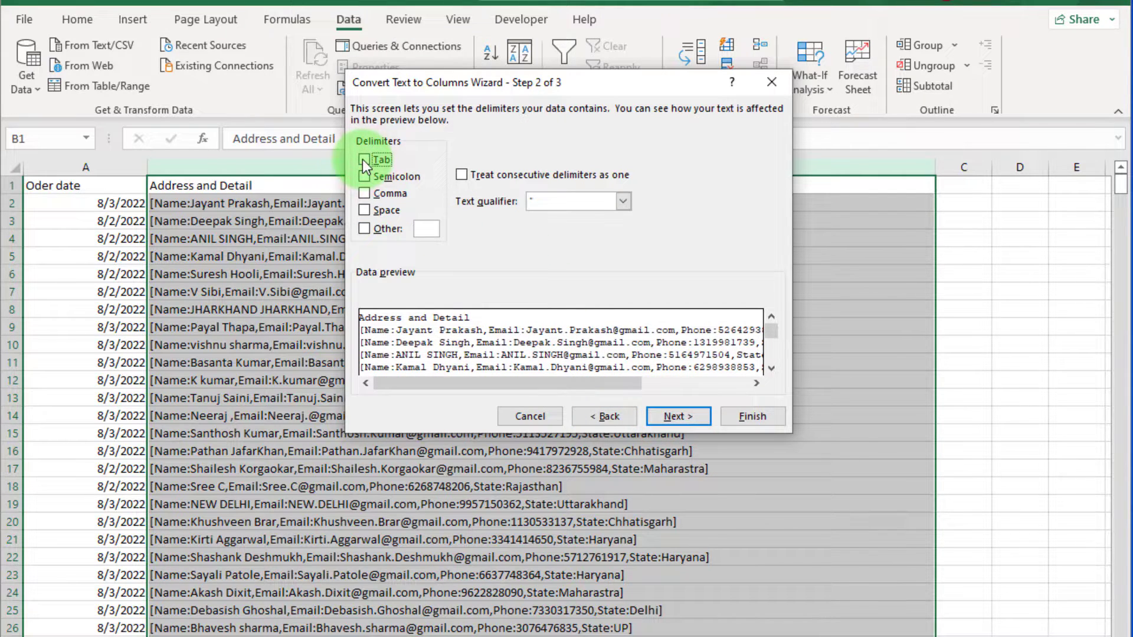
{"action": "left_click", "coordinate": [365, 193]}
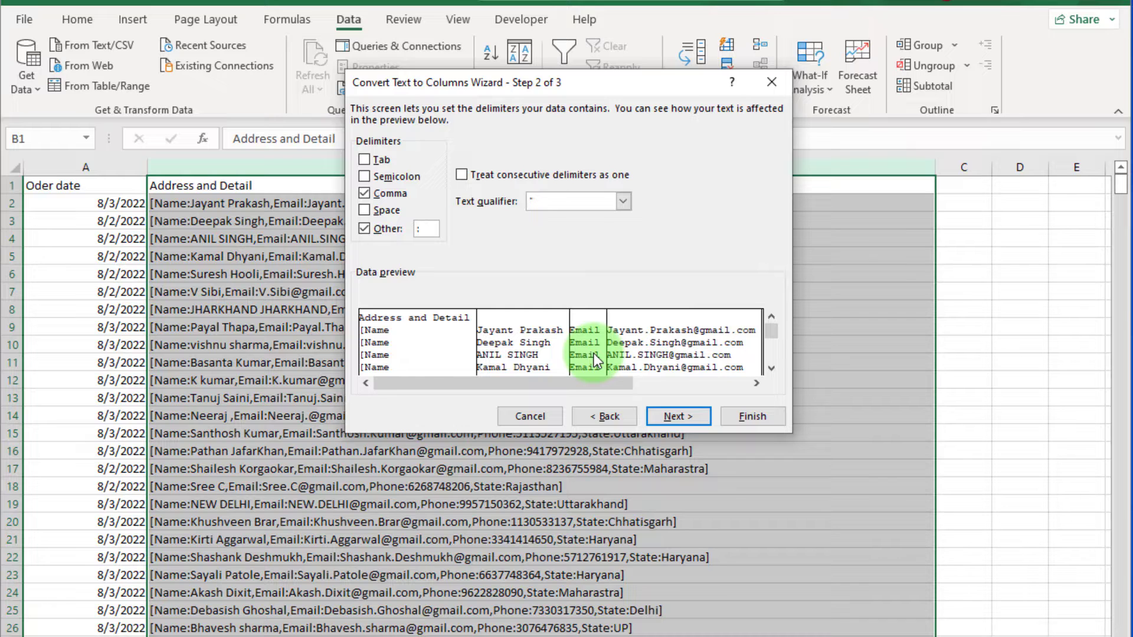
{"action": "left_click", "coordinate": [674, 416]}
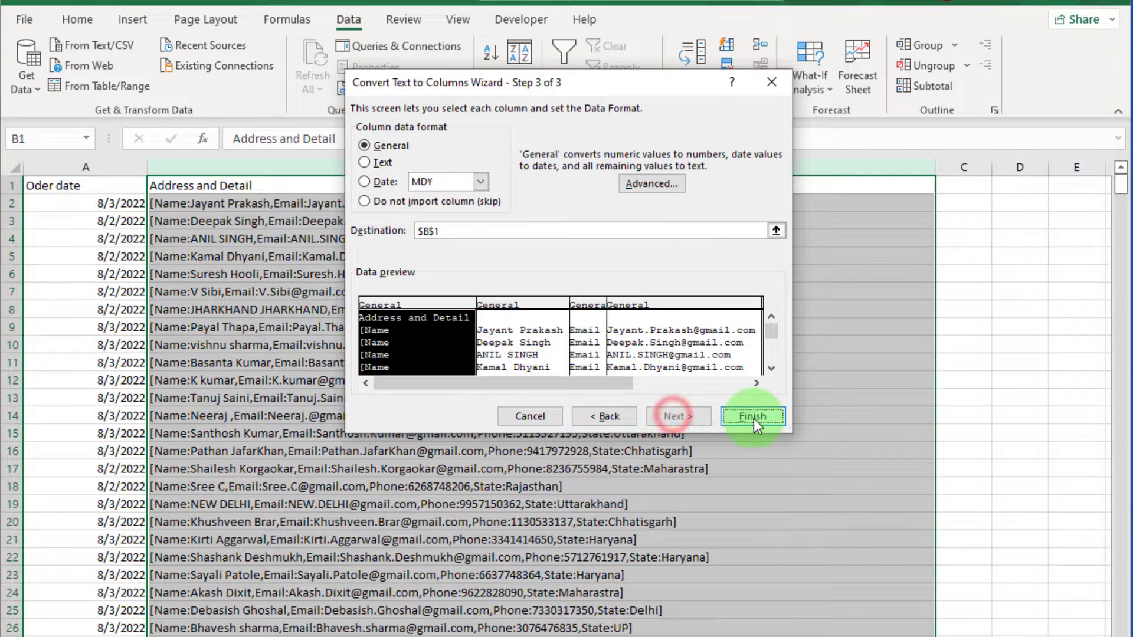
{"action": "left_click", "coordinate": [753, 417]}
- Autofit the widths of columns A through I to their contents
{"action": "double_click", "coordinate": [934, 167]}
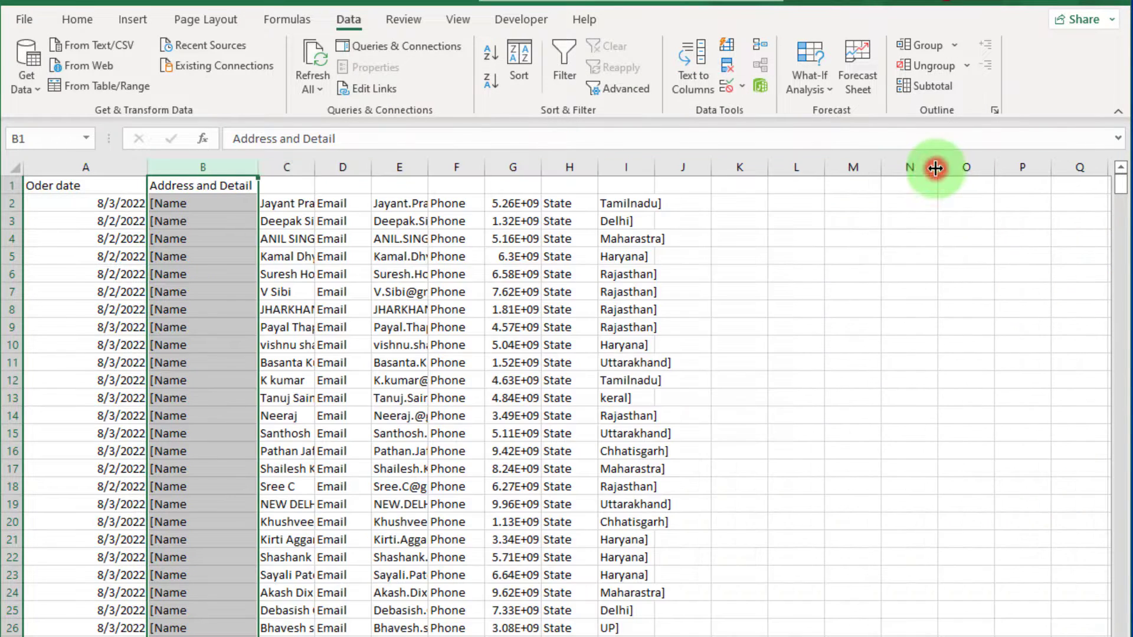
{"action": "left_click", "coordinate": [749, 347]}
{"action": "left_click_drag", "start_coordinate": [107, 167], "coordinate": [622, 197]}
{"action": "double_click", "coordinate": [428, 167]}
{"action": "left_click", "coordinate": [973, 273]}
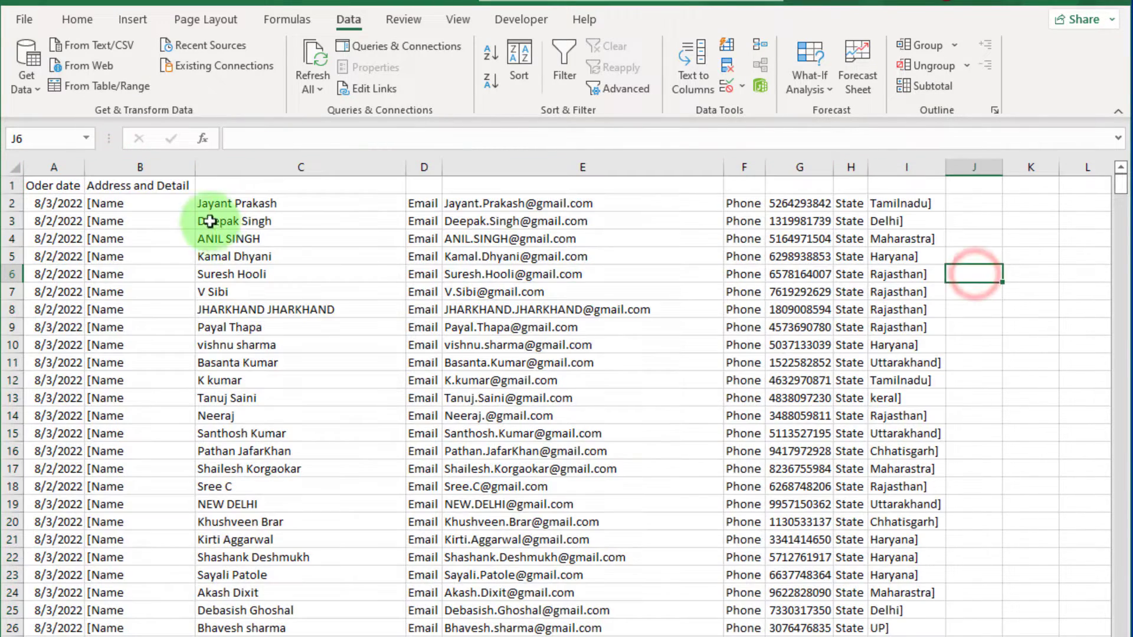
- Delete columns B, D, F and H, which hold only the repeated labels Name, Email, Phone and State
{"action": "left_click", "coordinate": [177, 170]}
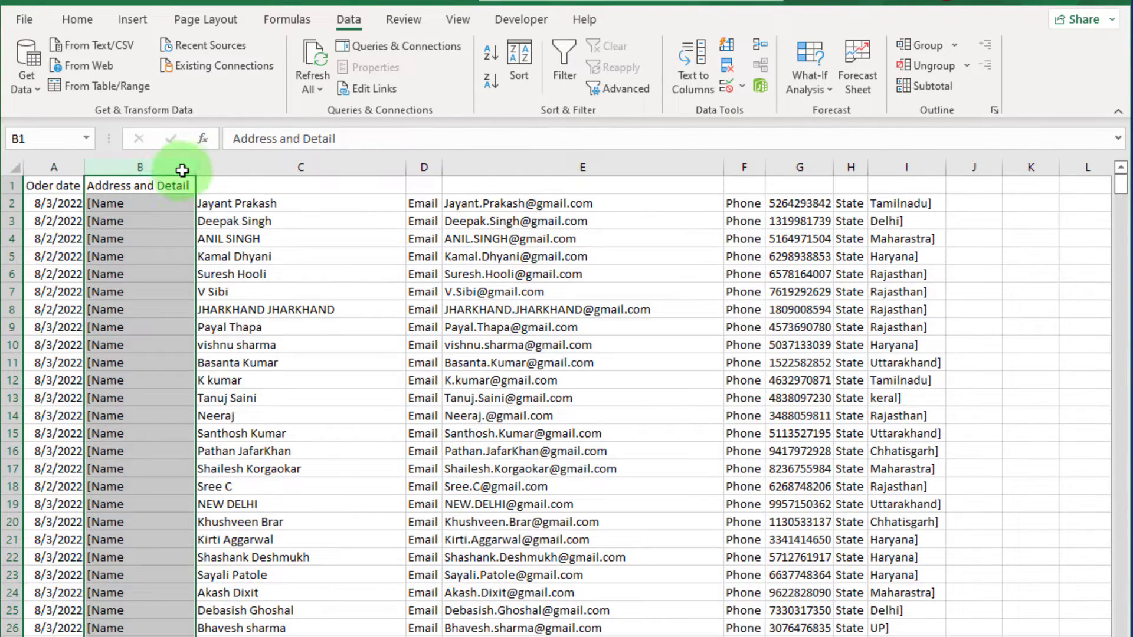
{"action": "left_click", "coordinate": [424, 167], "text": "ctrl"}
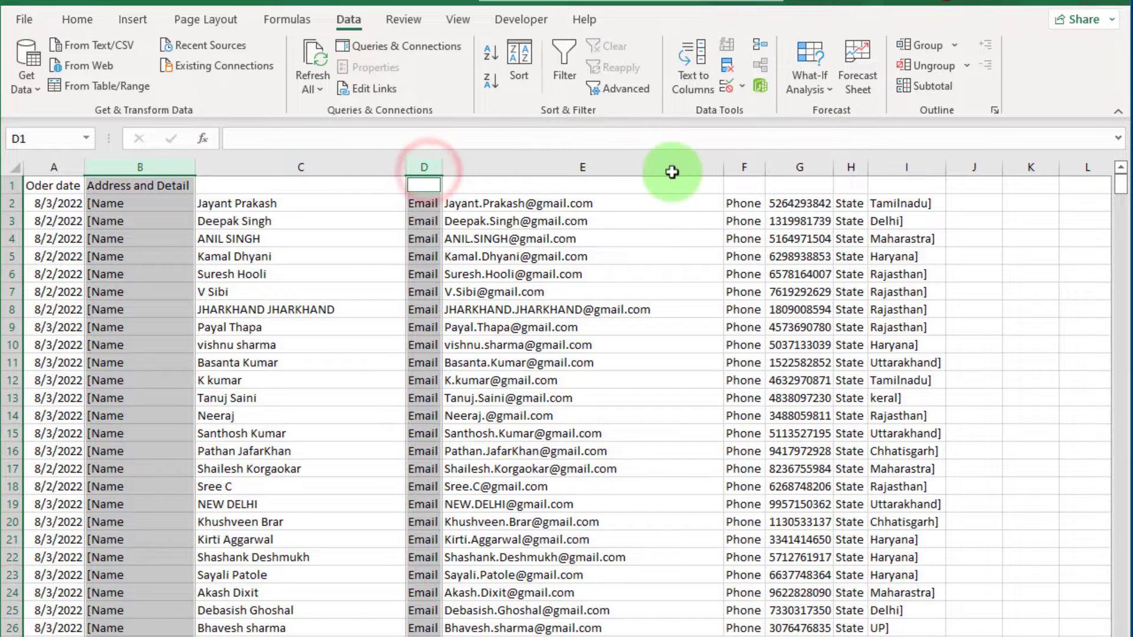
{"action": "left_click", "coordinate": [749, 168], "text": "ctrl"}
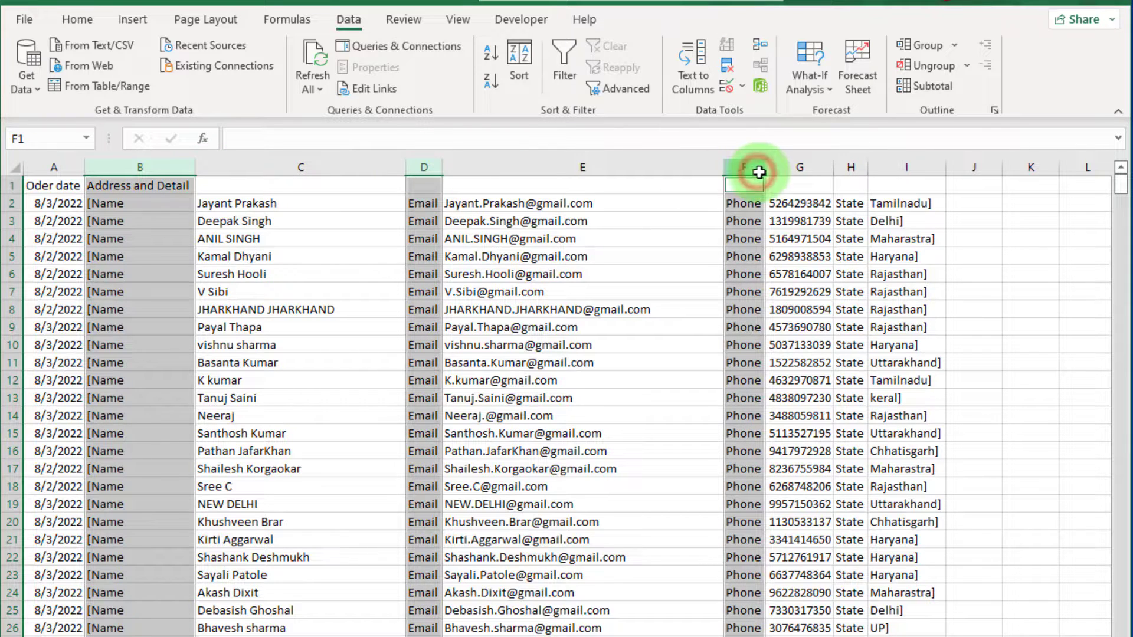
{"action": "left_click", "coordinate": [853, 167], "text": "ctrl"}
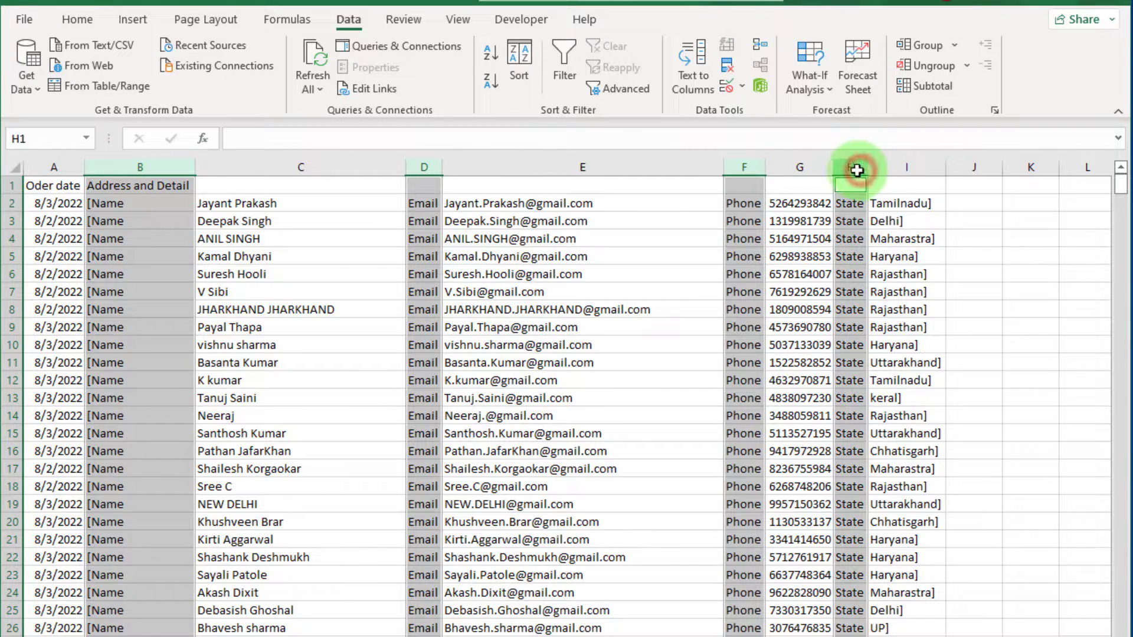
{"action": "right_click", "coordinate": [436, 169]}
{"action": "left_click", "coordinate": [505, 373]}
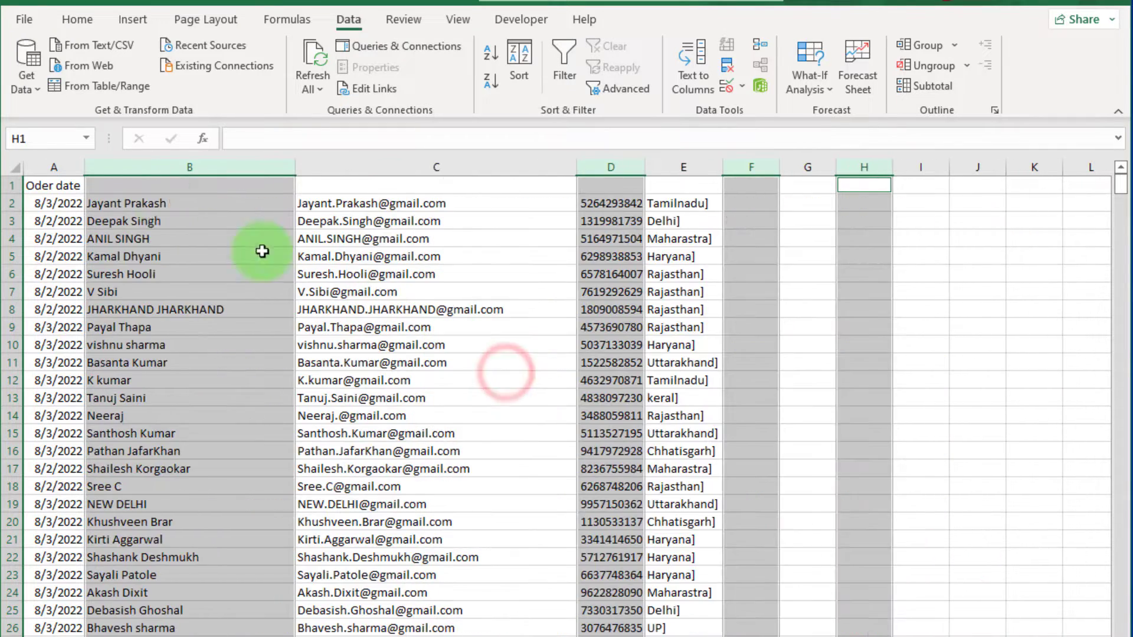
- Enter the headers Name, Email, phone and State name in cells B1 to E1
{"action": "left_click", "coordinate": [131, 184]}
{"action": "type", "text": "Name"}
{"action": "key", "text": "Tab"}
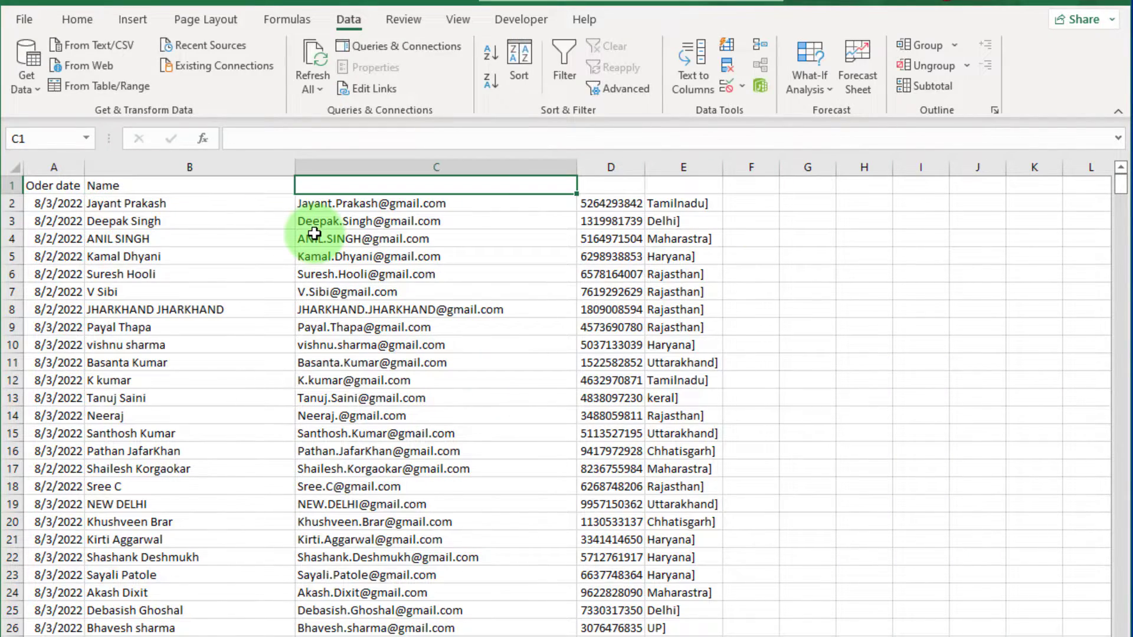
{"action": "type", "text": "D"}
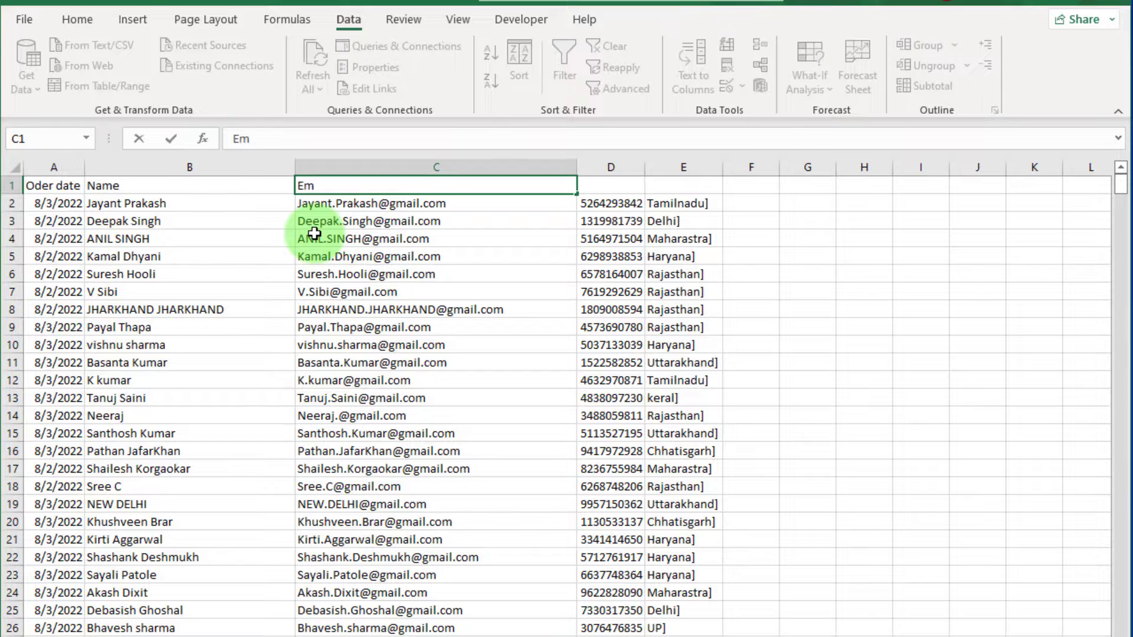
{"action": "key", "text": "Tab"}
{"action": "type", "text": "phon"}
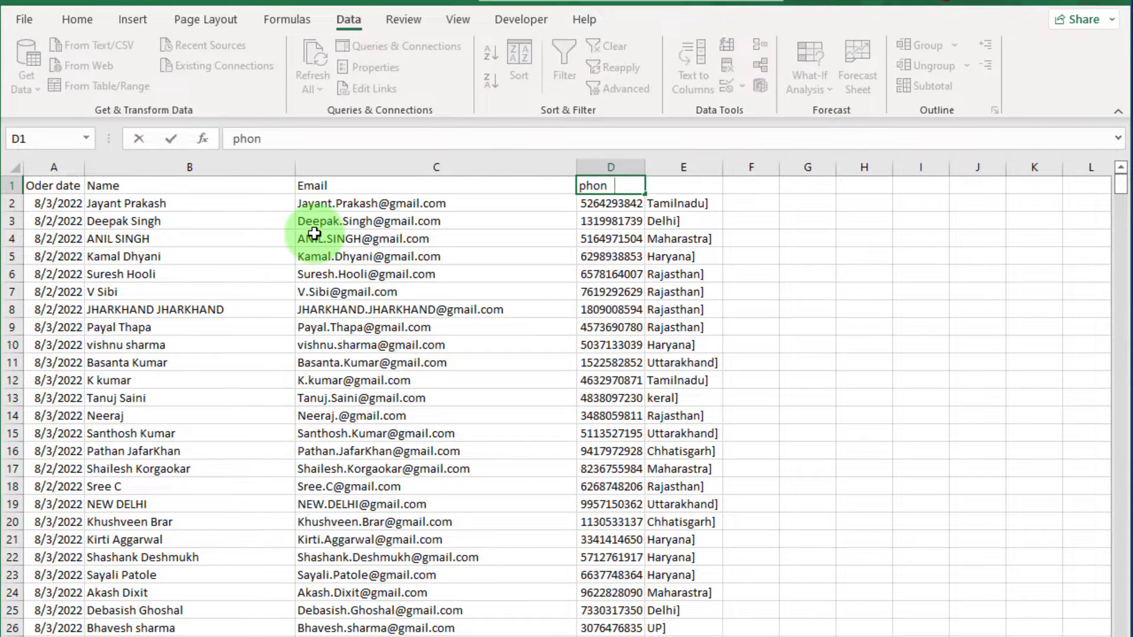
{"action": "type", "text": "e"}
{"action": "key", "text": "Tab"}
{"action": "type", "text": "S"}
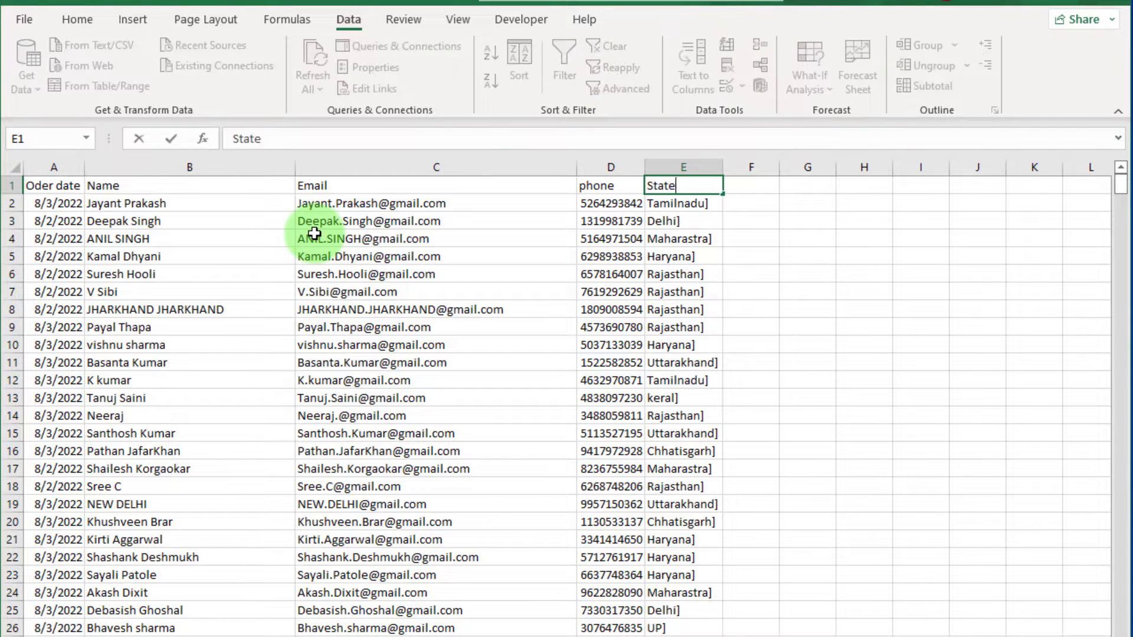
{"action": "left_click", "coordinate": [708, 204]}
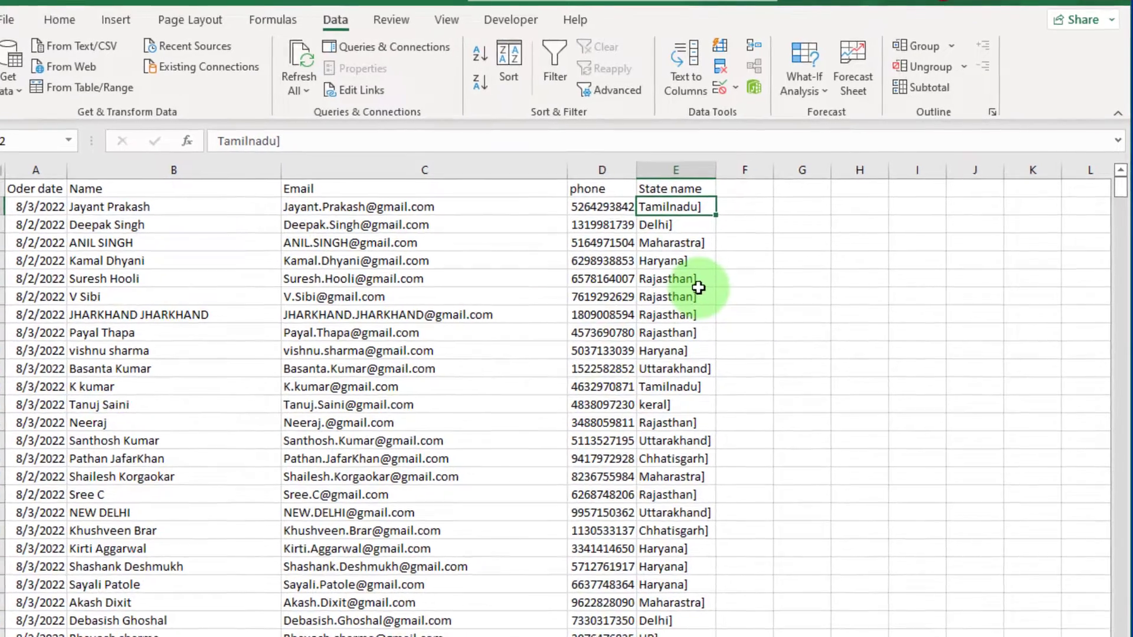
- Examine the entries in the State name column for stray trailing characters
{"action": "left_click", "coordinate": [708, 292]}
{"action": "left_click", "coordinate": [707, 344]}
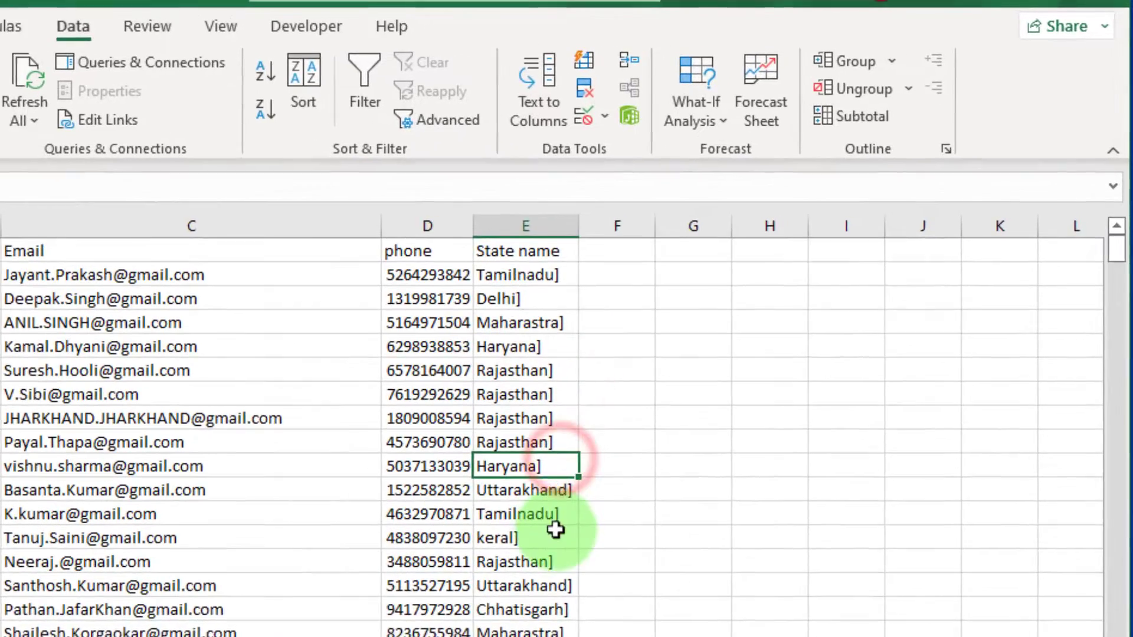
{"action": "left_click", "coordinate": [555, 534]}
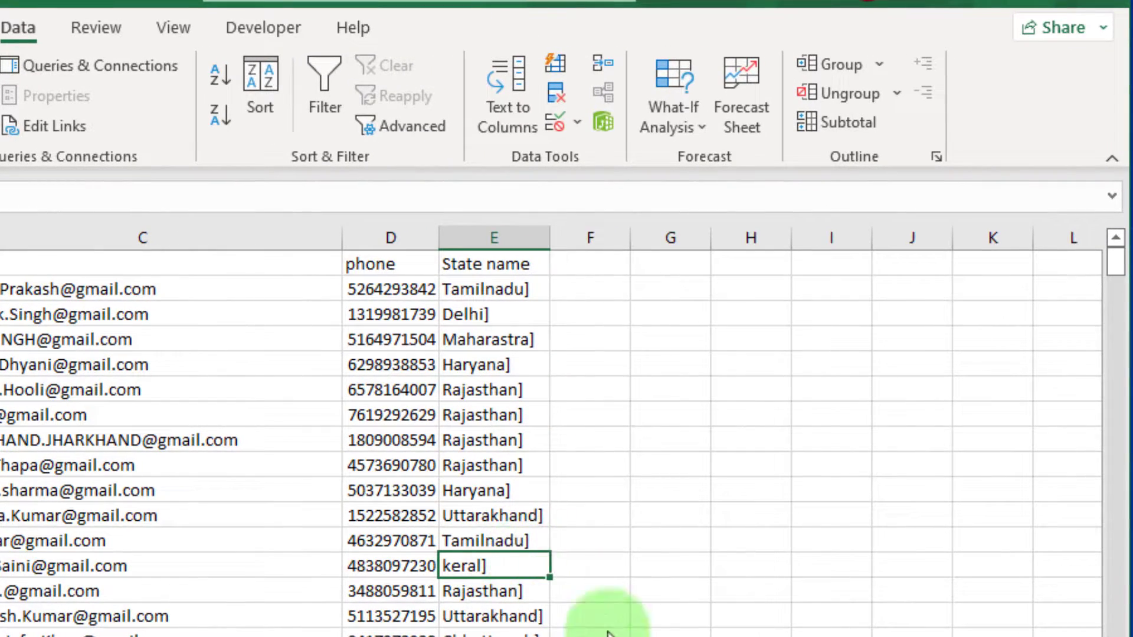
{"action": "scroll", "coordinate": [551, 442], "scroll_direction": "up", "scroll_amount": 1}
{"action": "scroll", "coordinate": [551, 443], "scroll_direction": "up", "scroll_amount": 1}
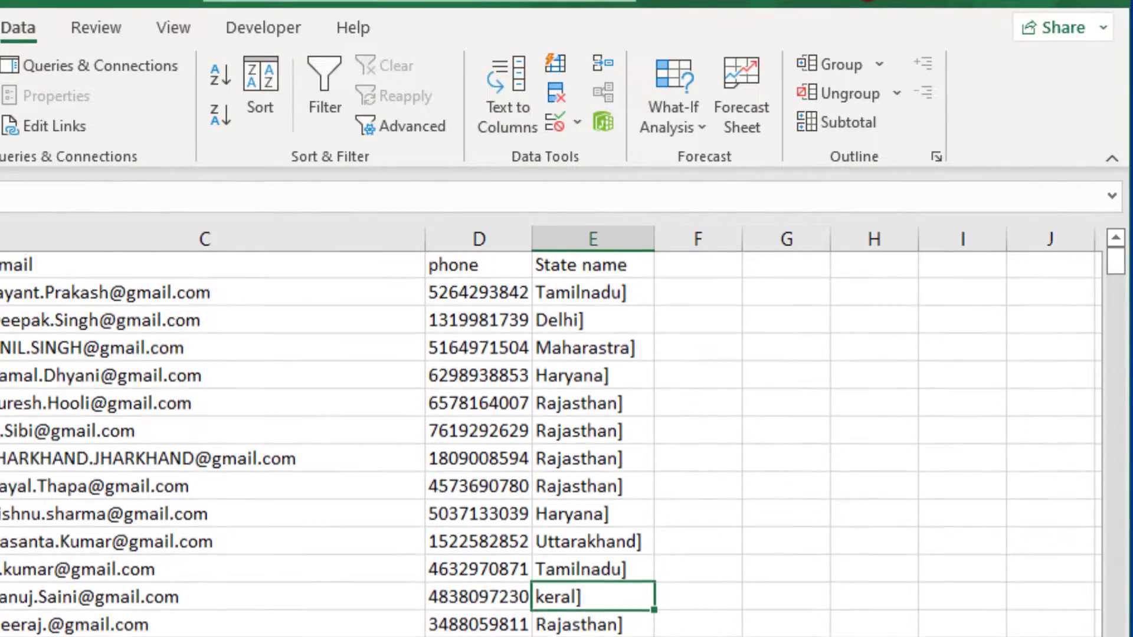
{"action": "left_click", "coordinate": [622, 293]}
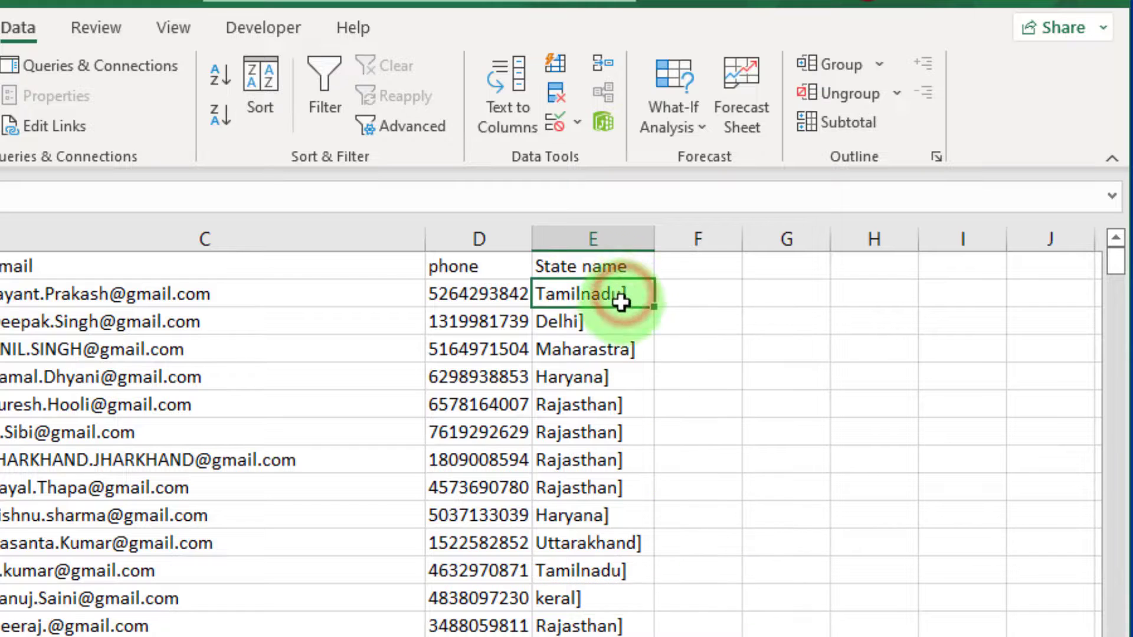
{"action": "left_click", "coordinate": [608, 349]}
{"action": "left_click", "coordinate": [612, 405]}
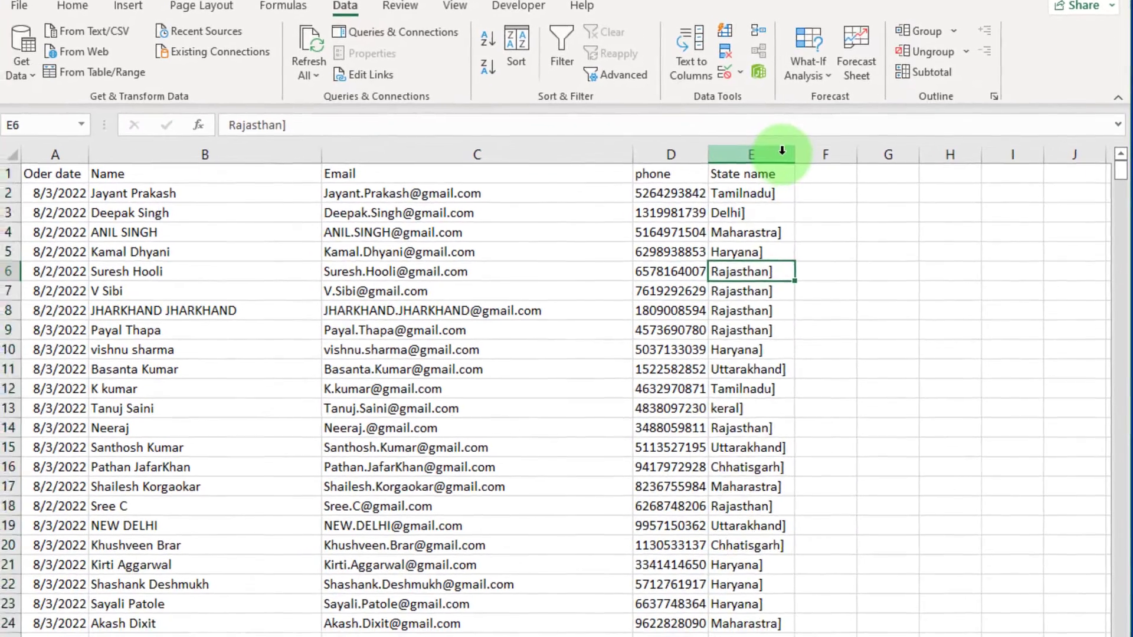
- Replace every "]" in the State name column with nothing, and check the cleaned entries
{"action": "left_click", "coordinate": [782, 151]}
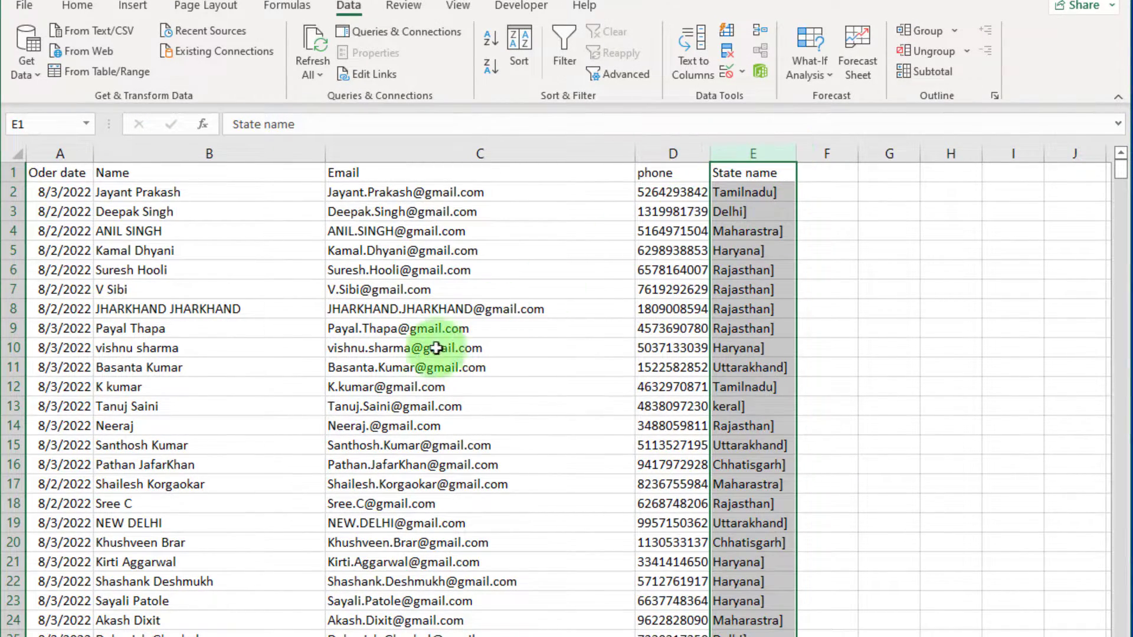
{"action": "key", "text": "ctrl+h"}
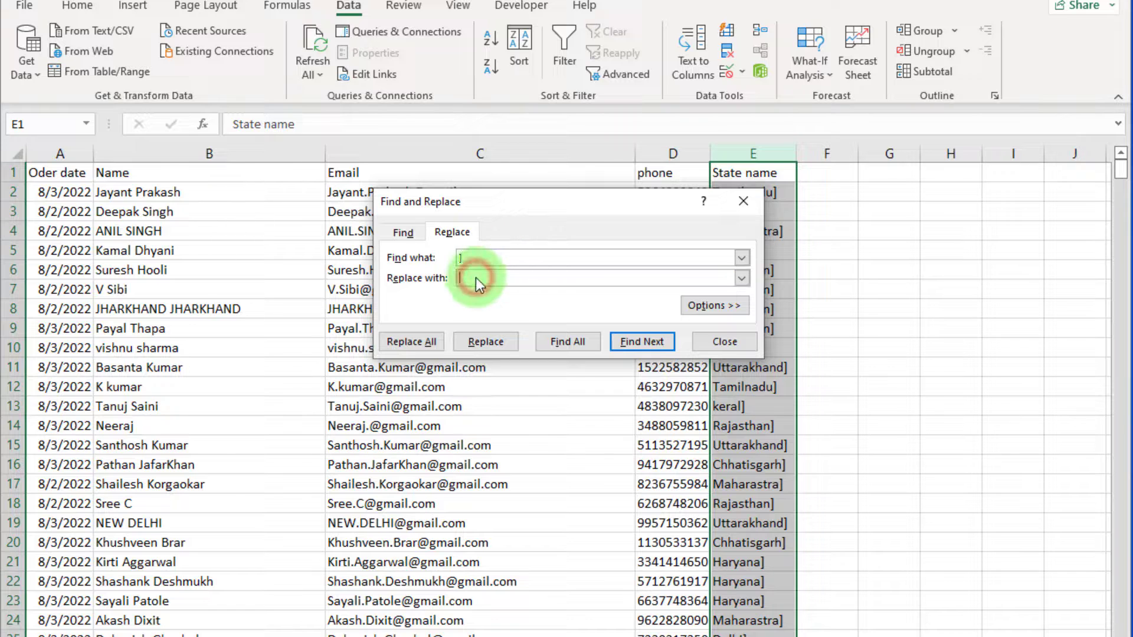
{"action": "left_click", "coordinate": [415, 341]}
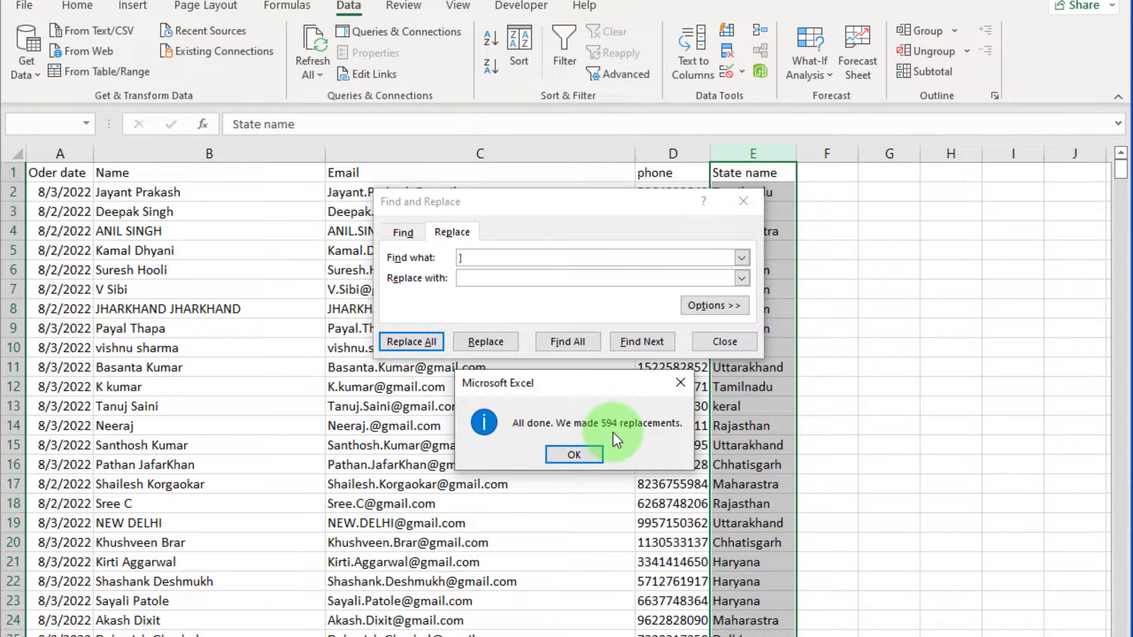
{"action": "left_click", "coordinate": [569, 454]}
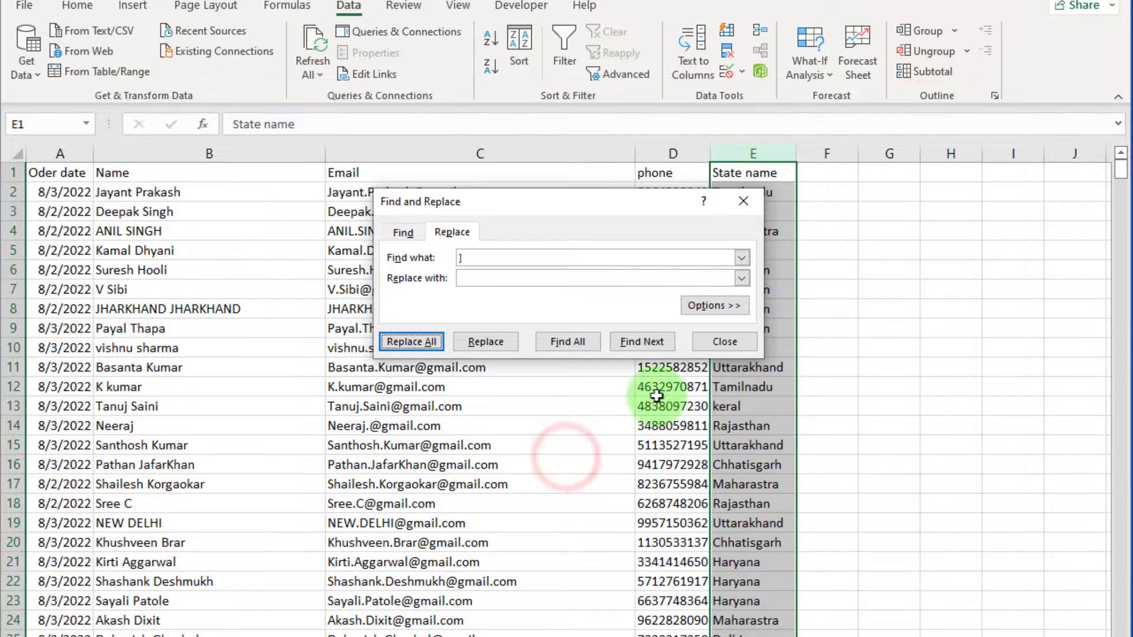
{"action": "left_click", "coordinate": [732, 343]}
{"action": "left_click", "coordinate": [742, 367]}
{"action": "scroll", "coordinate": [776, 471], "scroll_direction": "down", "scroll_amount": 13}
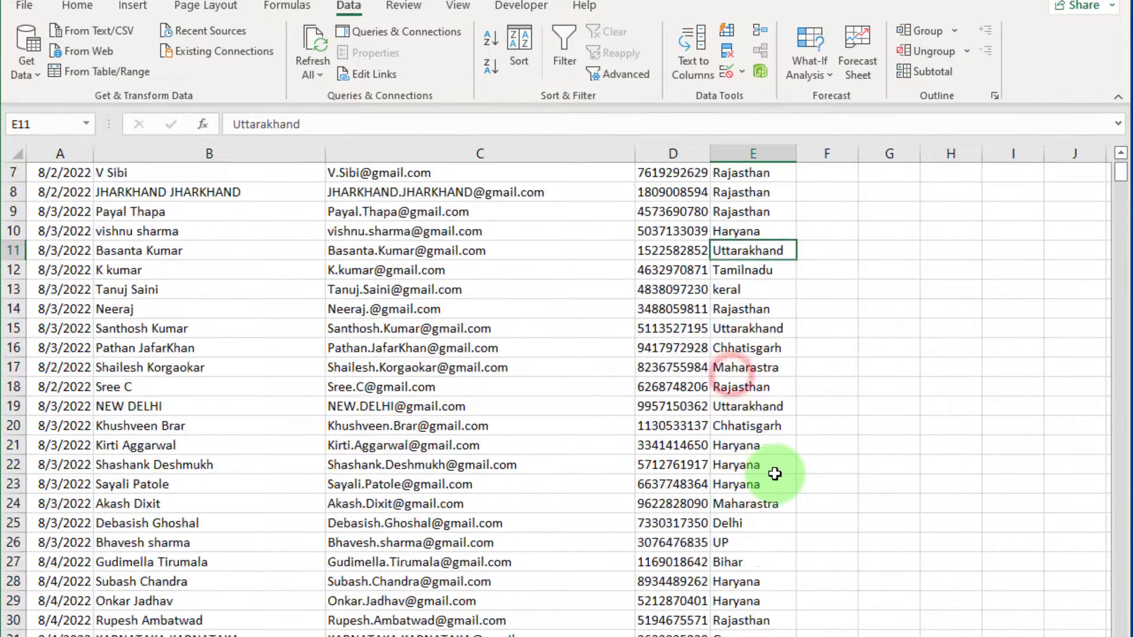
{"action": "scroll", "coordinate": [774, 471], "scroll_direction": "up", "scroll_amount": 13}
- Format the header cells A1 to E1 with bold text, a blue fill and borders on all sides
{"action": "left_click_drag", "start_coordinate": [35, 172], "coordinate": [765, 174]}
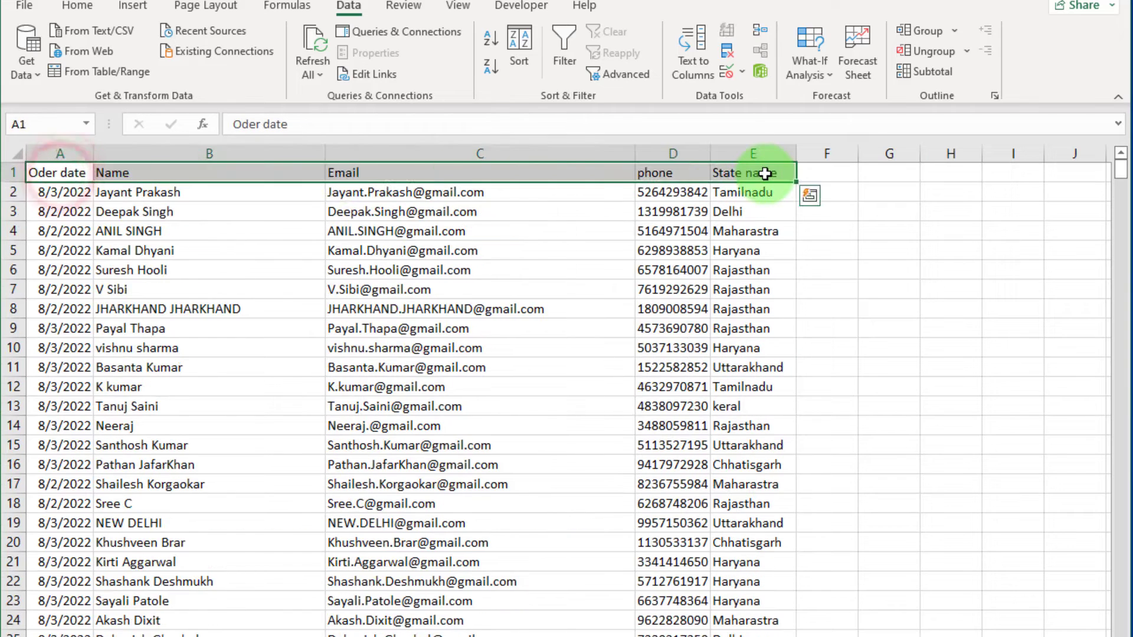
{"action": "left_click", "coordinate": [77, 6]}
{"action": "left_click", "coordinate": [102, 66]}
{"action": "left_click", "coordinate": [241, 66]}
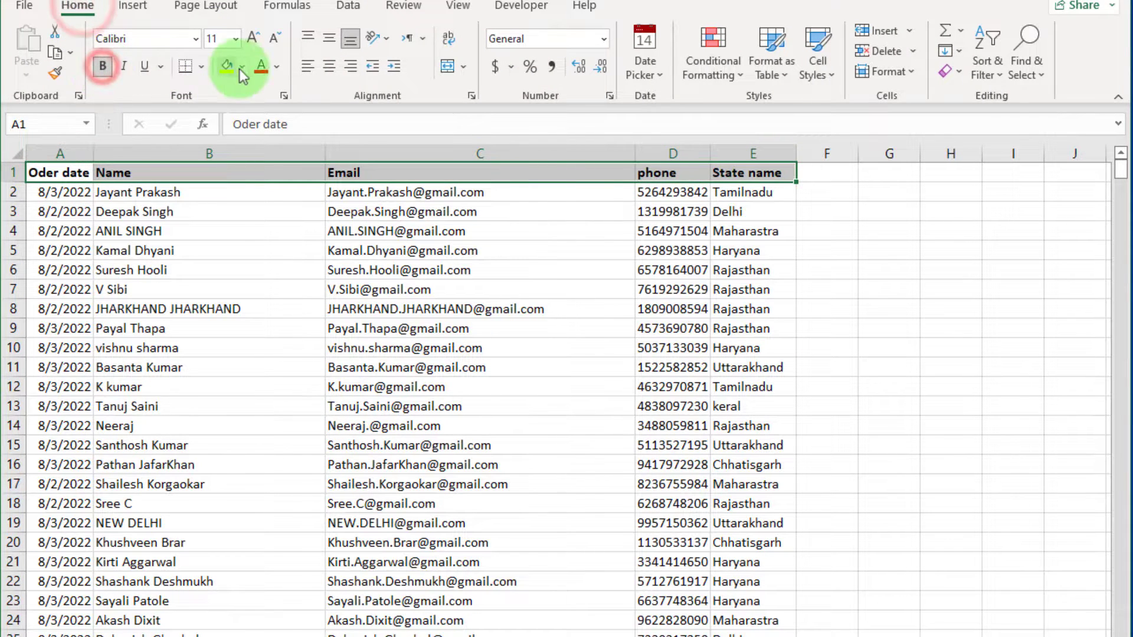
{"action": "left_click", "coordinate": [288, 155]}
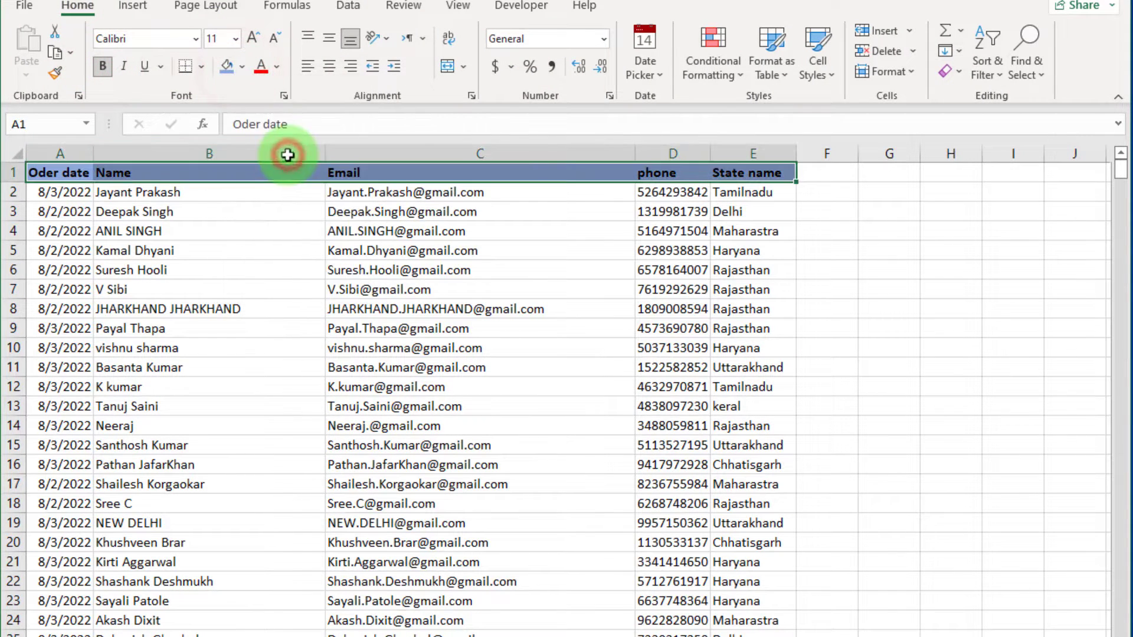
{"action": "left_click", "coordinate": [200, 69]}
{"action": "left_click", "coordinate": [217, 244]}
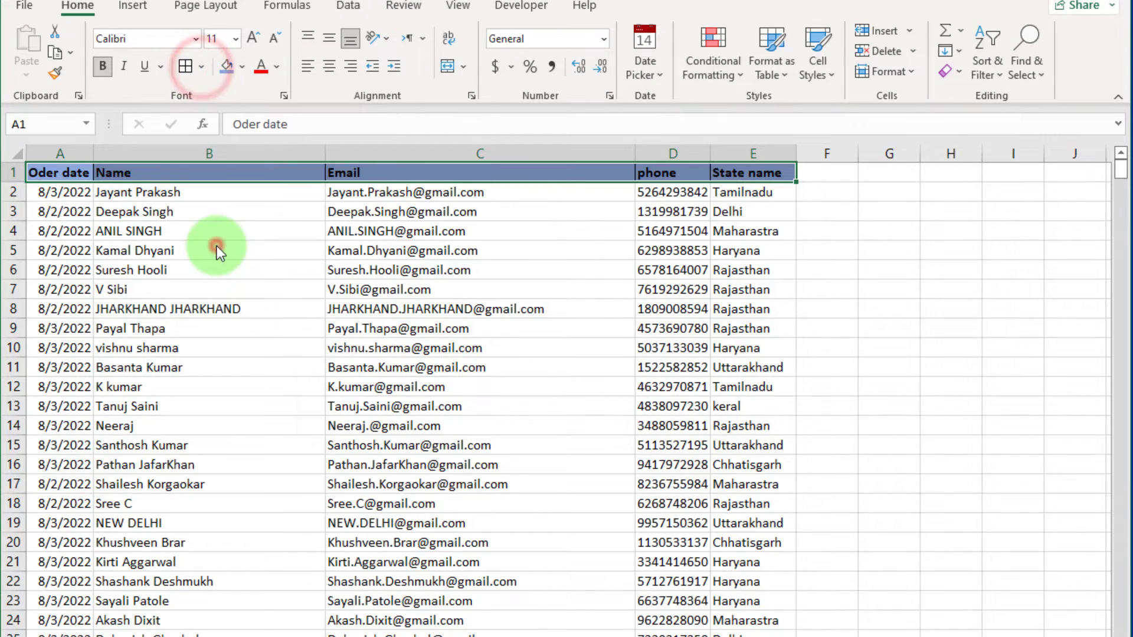
- Apply borders to all data cells from A2 across to column E and down to the last record
{"action": "left_click", "coordinate": [74, 195]}
{"action": "key", "text": "ctrl+shift+Down"}
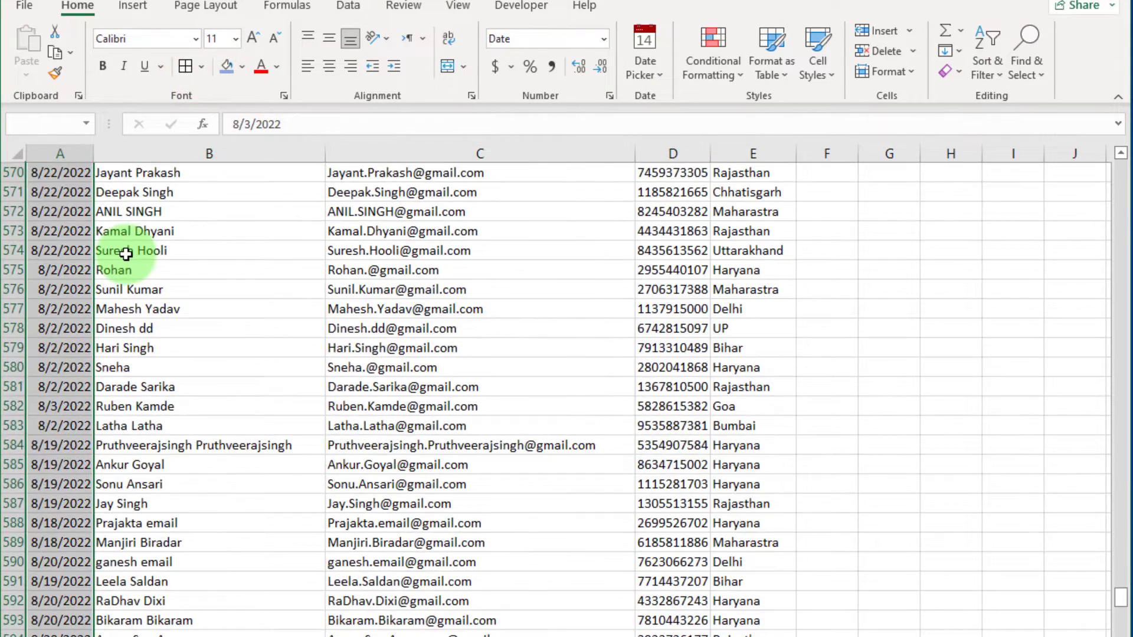
{"action": "key", "text": "ctrl+shift+Right"}
{"action": "left_click", "coordinate": [185, 67]}
{"action": "left_click", "coordinate": [262, 453]}
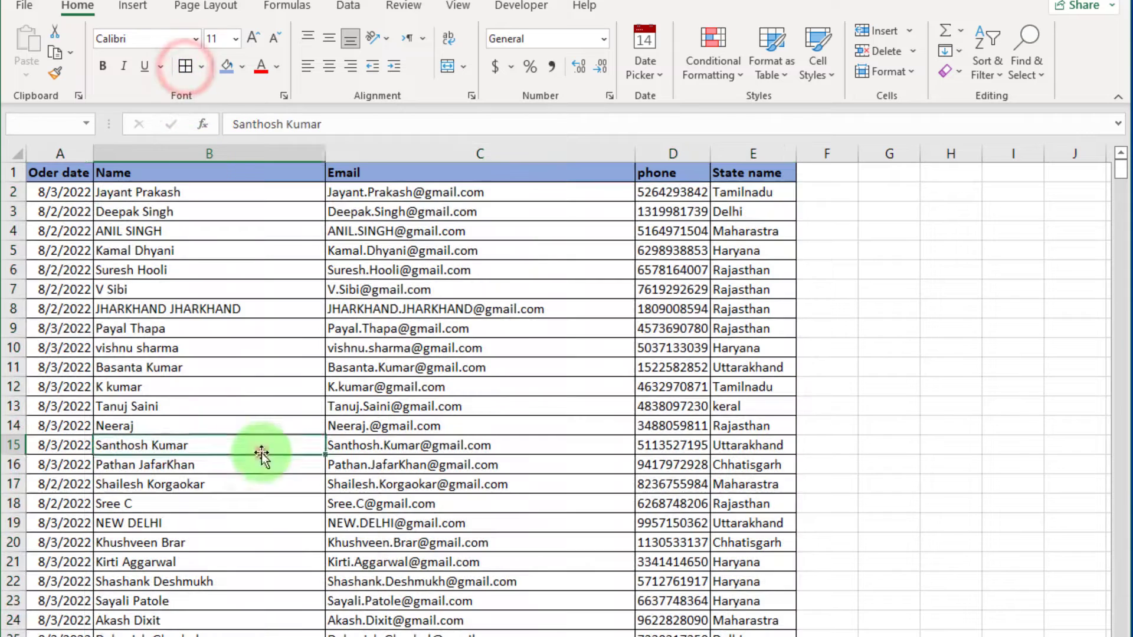
{"action": "left_click", "coordinate": [69, 195]}
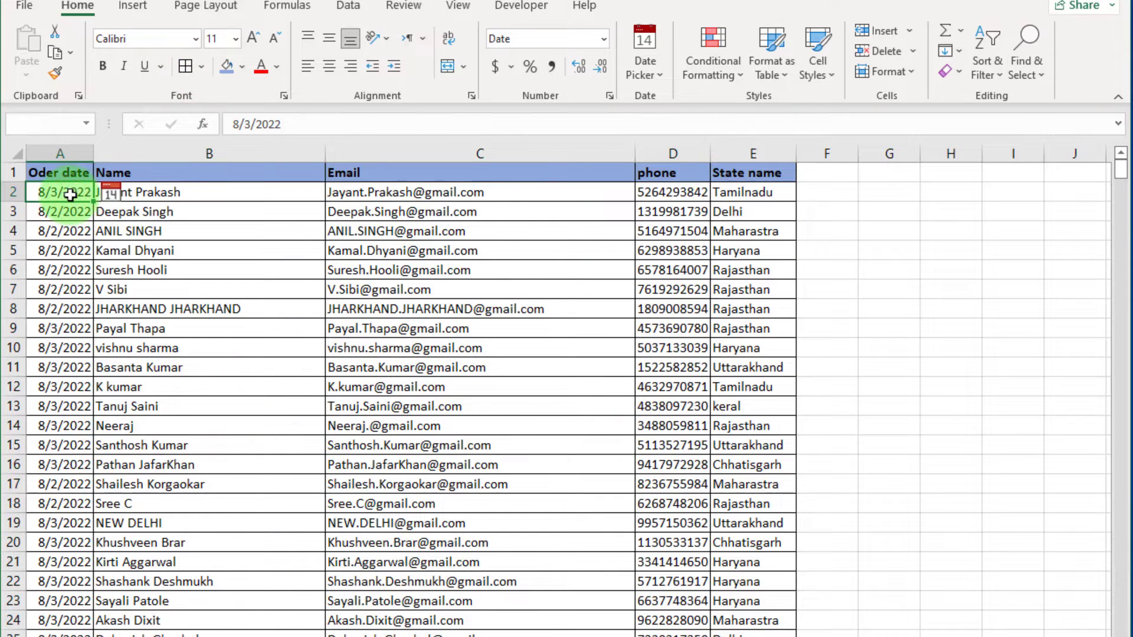
{"action": "left_click", "coordinate": [405, 231]}
{"action": "left_click_drag", "start_coordinate": [65, 198], "coordinate": [732, 208]}
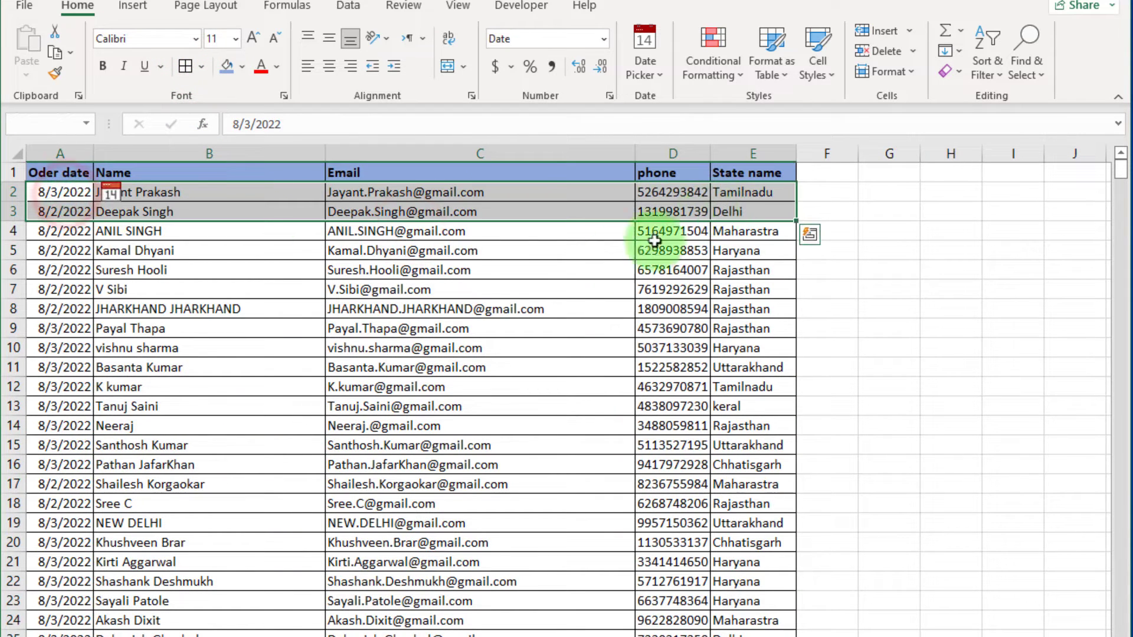
{"action": "left_click", "coordinate": [469, 325]}
- Format the Oder date column as a date of the type 14-Mar-2012
{"action": "left_click", "coordinate": [60, 153]}
{"action": "left_click", "coordinate": [611, 96]}
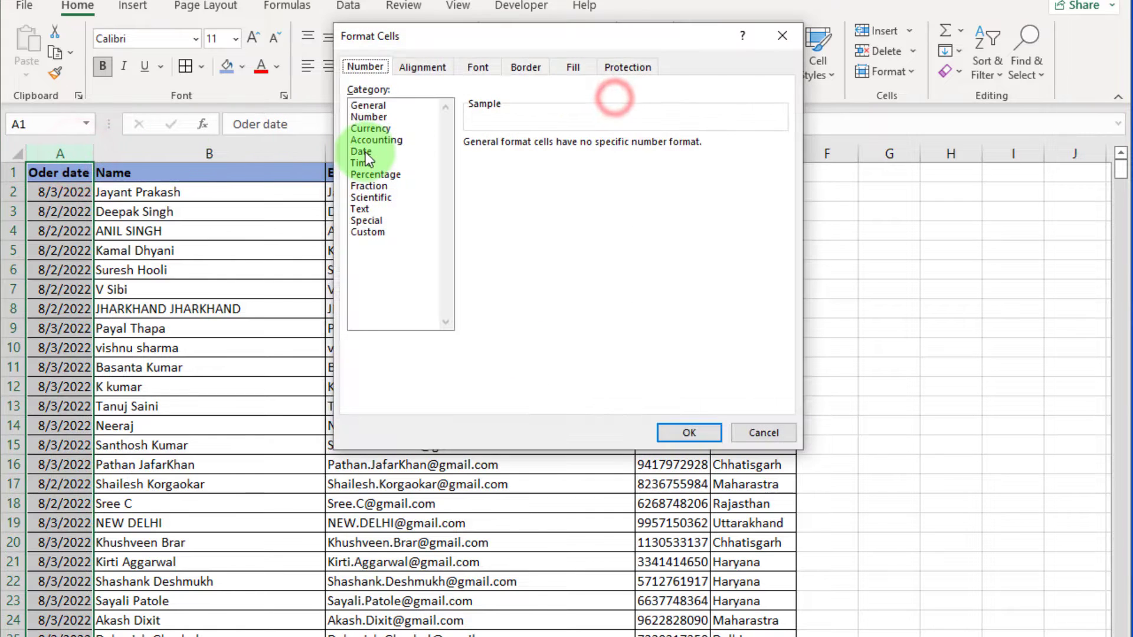
{"action": "left_click", "coordinate": [366, 151]}
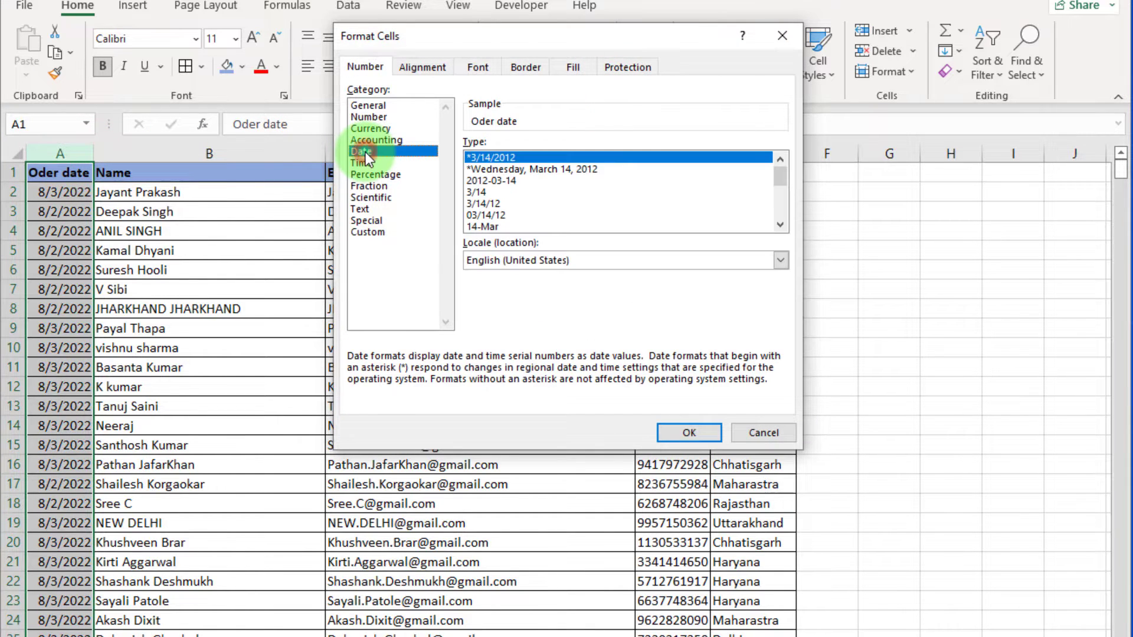
{"action": "left_click_drag", "start_coordinate": [780, 176], "coordinate": [783, 200]}
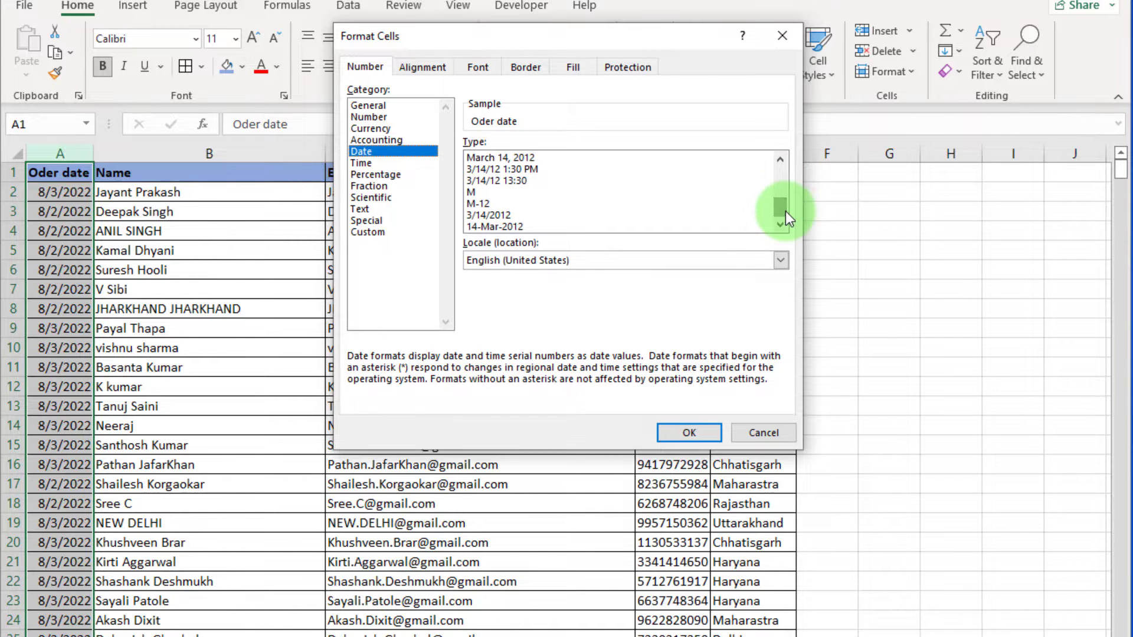
{"action": "left_click", "coordinate": [504, 226]}
{"action": "left_click", "coordinate": [689, 432]}
{"action": "left_click", "coordinate": [203, 307]}
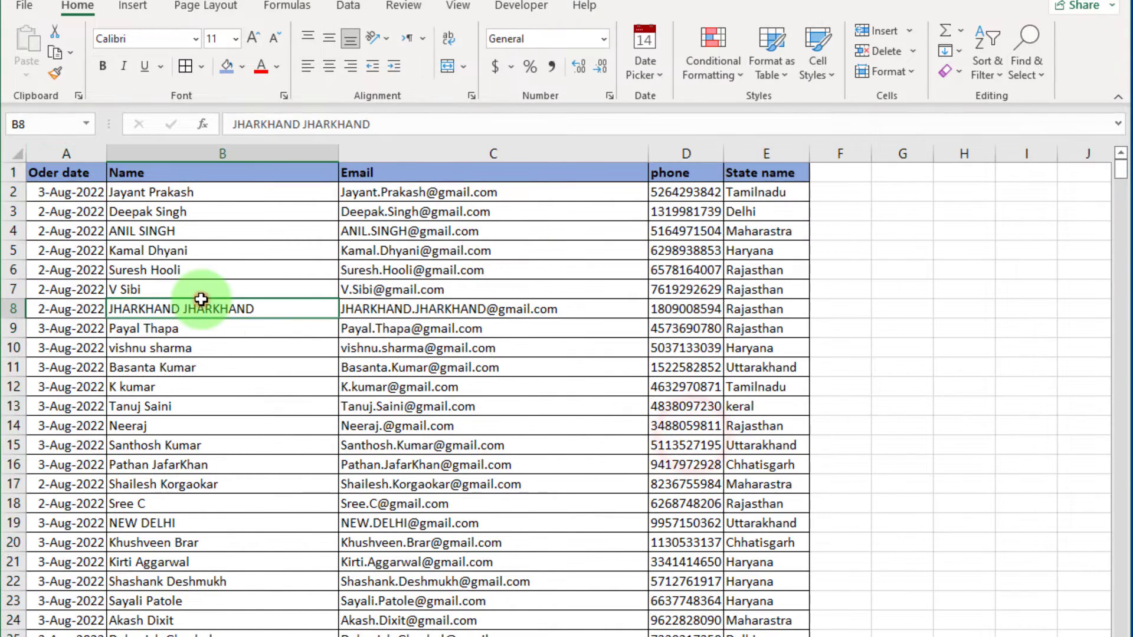
- Format the phone column with the Special category's Phone Number type and look over the reformatted entries
{"action": "left_click", "coordinate": [702, 154]}
{"action": "left_click", "coordinate": [607, 95]}
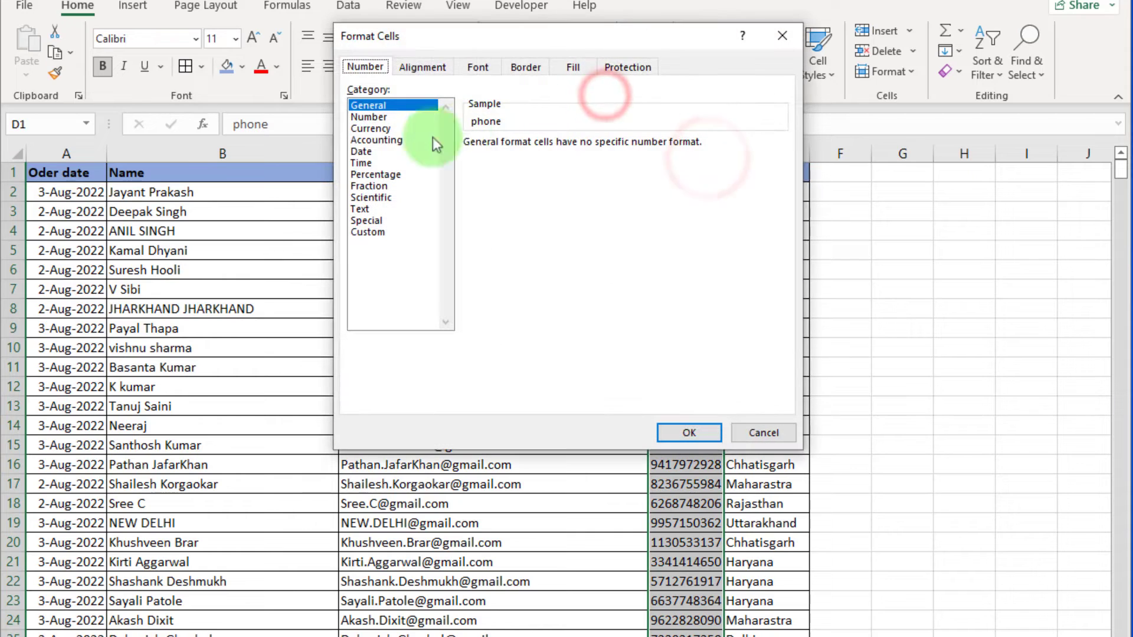
{"action": "left_click", "coordinate": [362, 151]}
{"action": "left_click", "coordinate": [369, 220]}
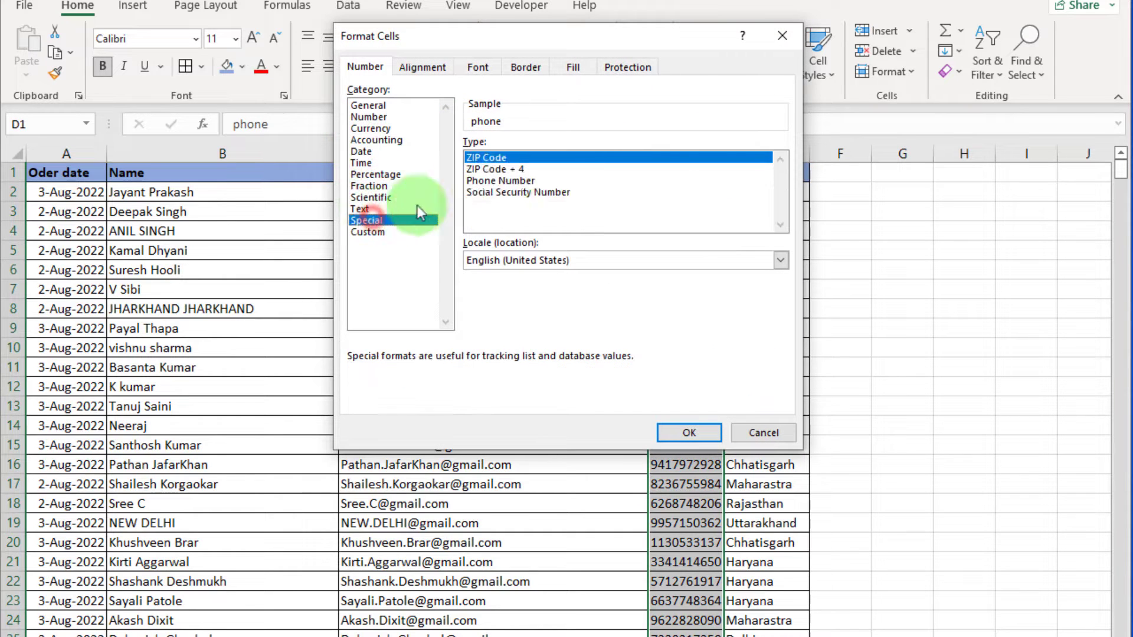
{"action": "left_click", "coordinate": [501, 180]}
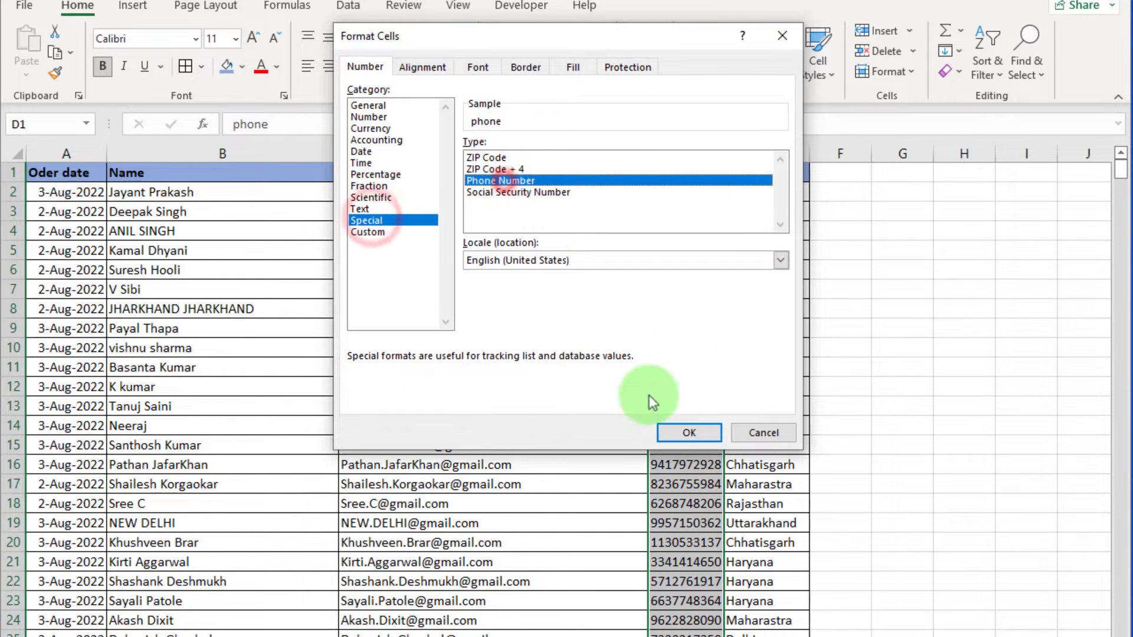
{"action": "left_click", "coordinate": [689, 434]}
{"action": "left_click", "coordinate": [701, 385]}
{"action": "scroll", "coordinate": [579, 502], "scroll_direction": "down", "scroll_amount": 11}
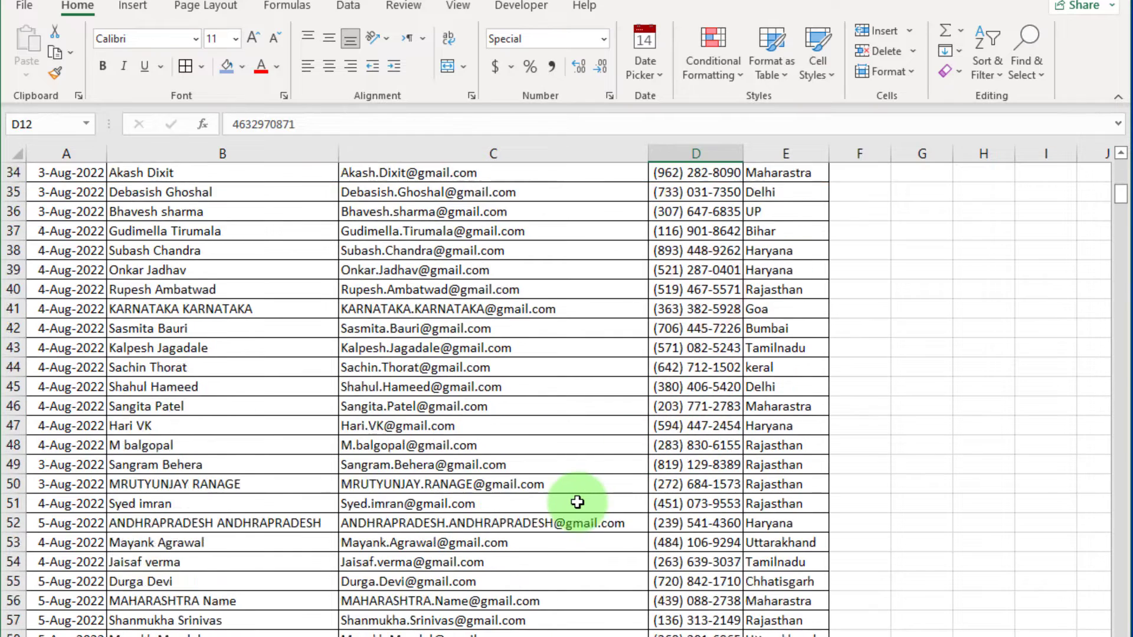
{"action": "scroll", "coordinate": [577, 502], "scroll_direction": "up", "scroll_amount": 11}
- Set the font size of the header cells A1 to E1 to 12
{"action": "left_click", "coordinate": [177, 289]}
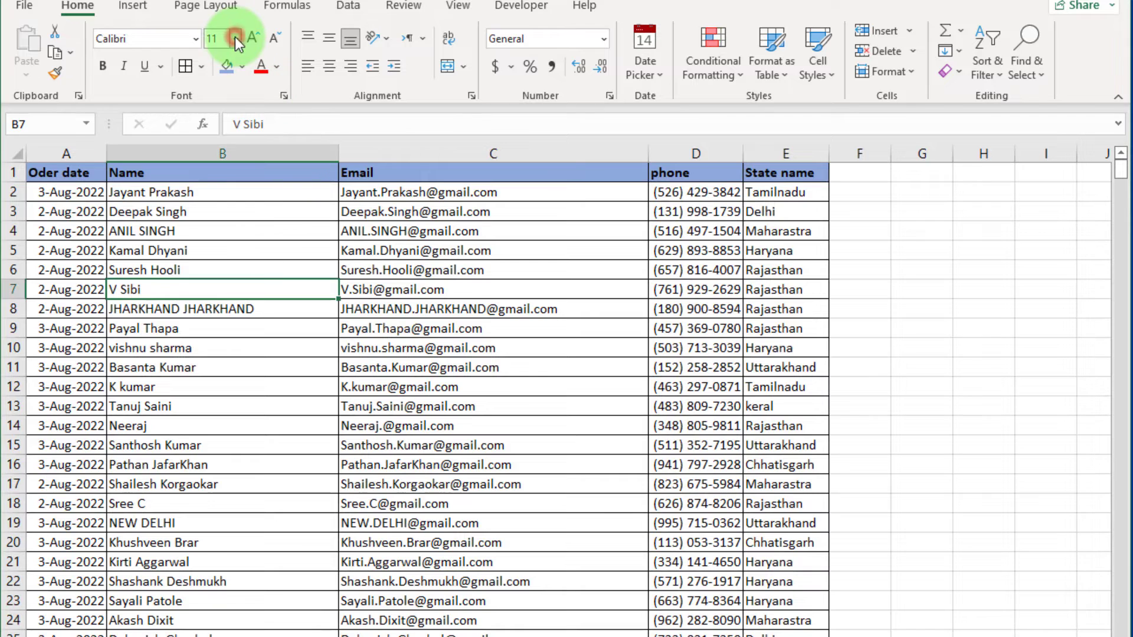
{"action": "left_click_drag", "start_coordinate": [67, 172], "coordinate": [760, 173]}
{"action": "left_click_drag", "start_coordinate": [58, 195], "coordinate": [76, 484]}
{"action": "left_click", "coordinate": [270, 355]}
{"action": "left_click_drag", "start_coordinate": [81, 172], "coordinate": [804, 171]}
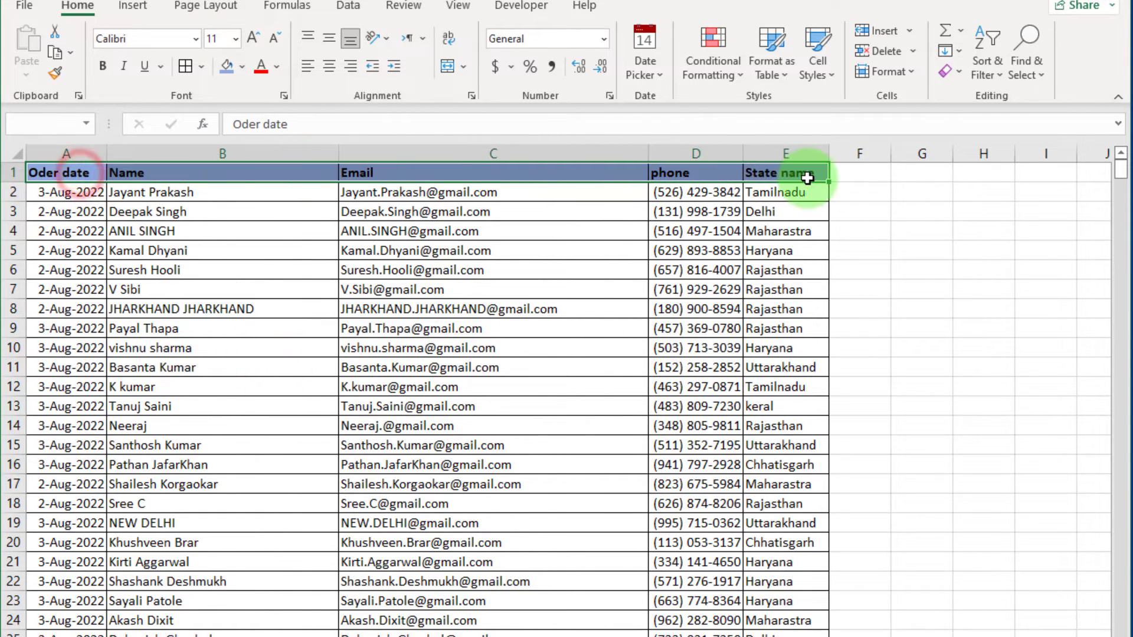
{"action": "left_click", "coordinate": [235, 39]}
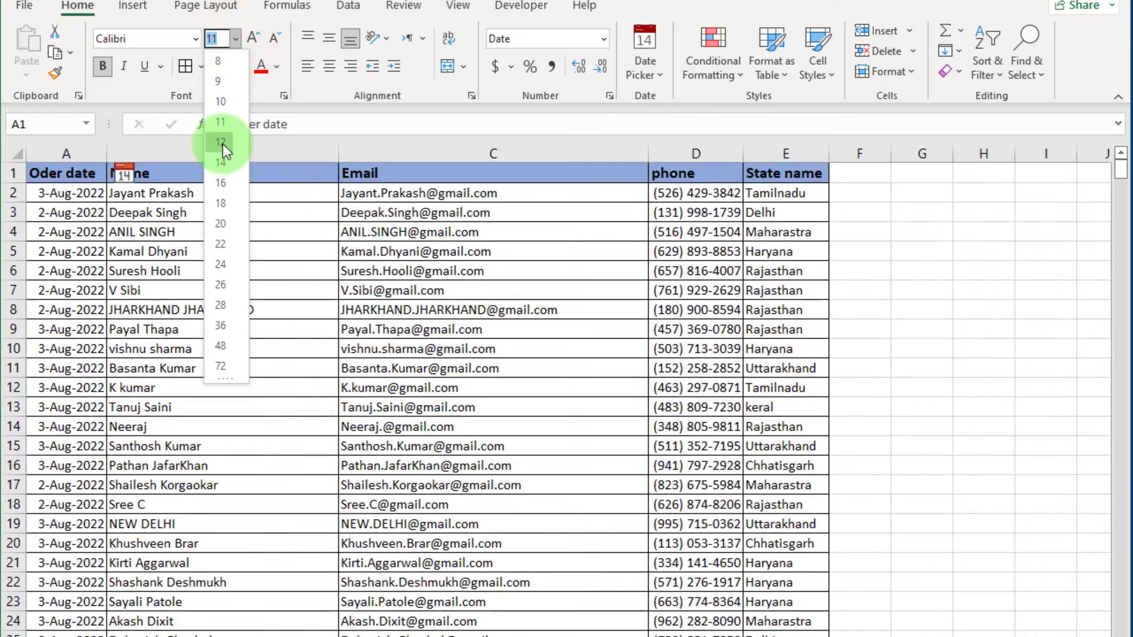
{"action": "left_click", "coordinate": [222, 142]}
{"action": "left_click", "coordinate": [590, 349]}
- Check the records further down the sheet and center the contents of columns A through E horizontally
{"action": "scroll", "coordinate": [302, 449], "scroll_direction": "down", "scroll_amount": 20}
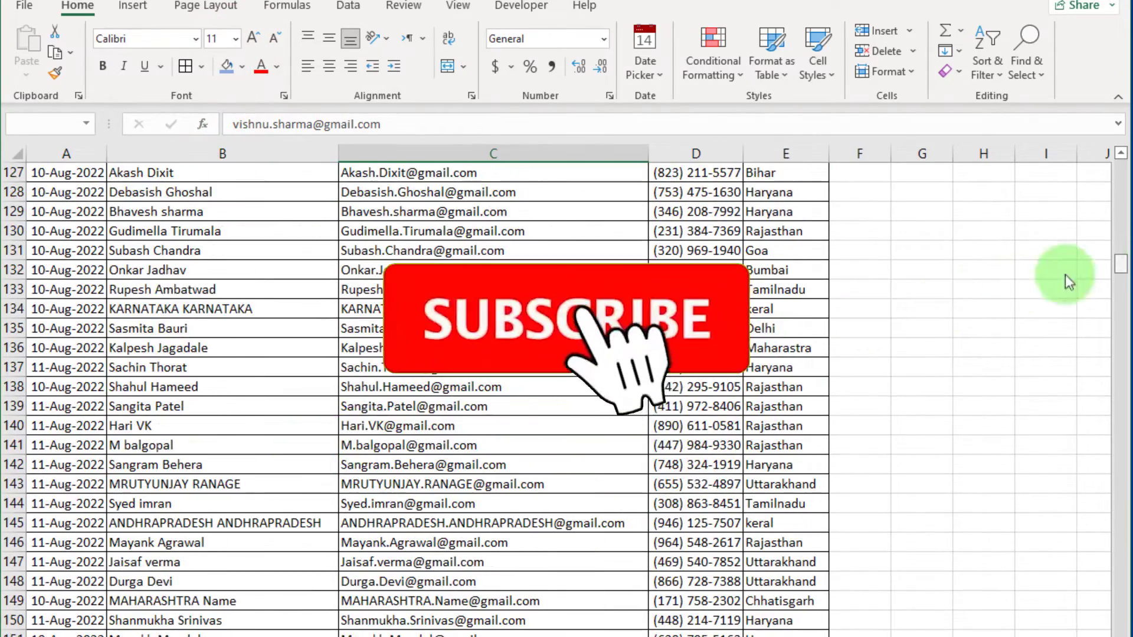
{"action": "left_click_drag", "start_coordinate": [1120, 262], "coordinate": [1121, 171]}
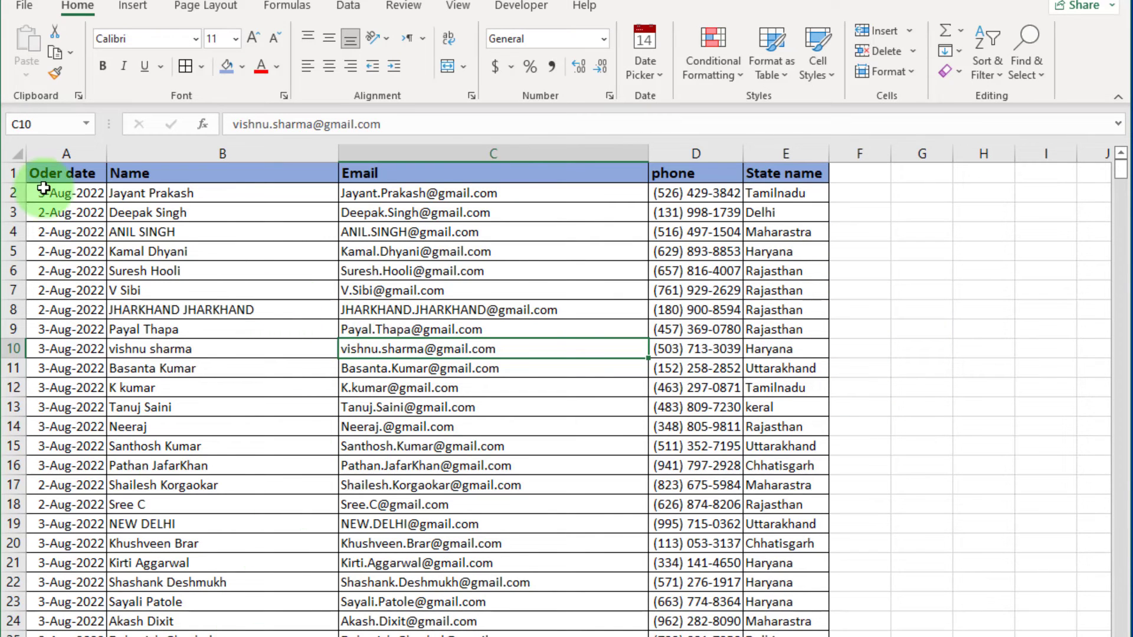
{"action": "left_click_drag", "start_coordinate": [43, 155], "coordinate": [791, 159]}
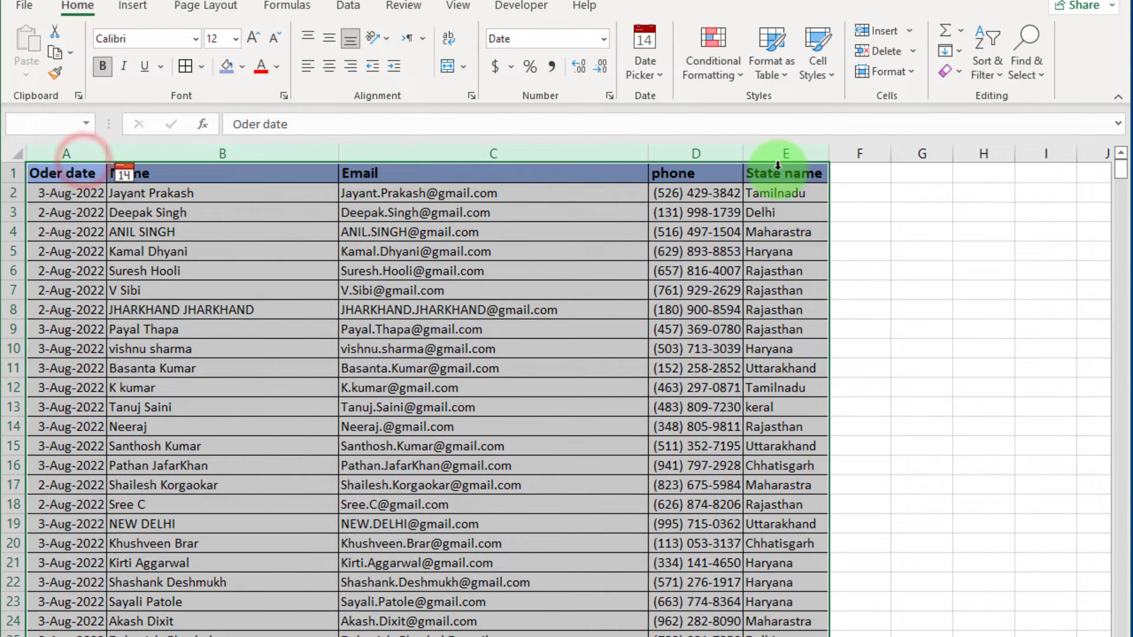
{"action": "left_click", "coordinate": [328, 66]}
{"action": "left_click", "coordinate": [873, 318]}
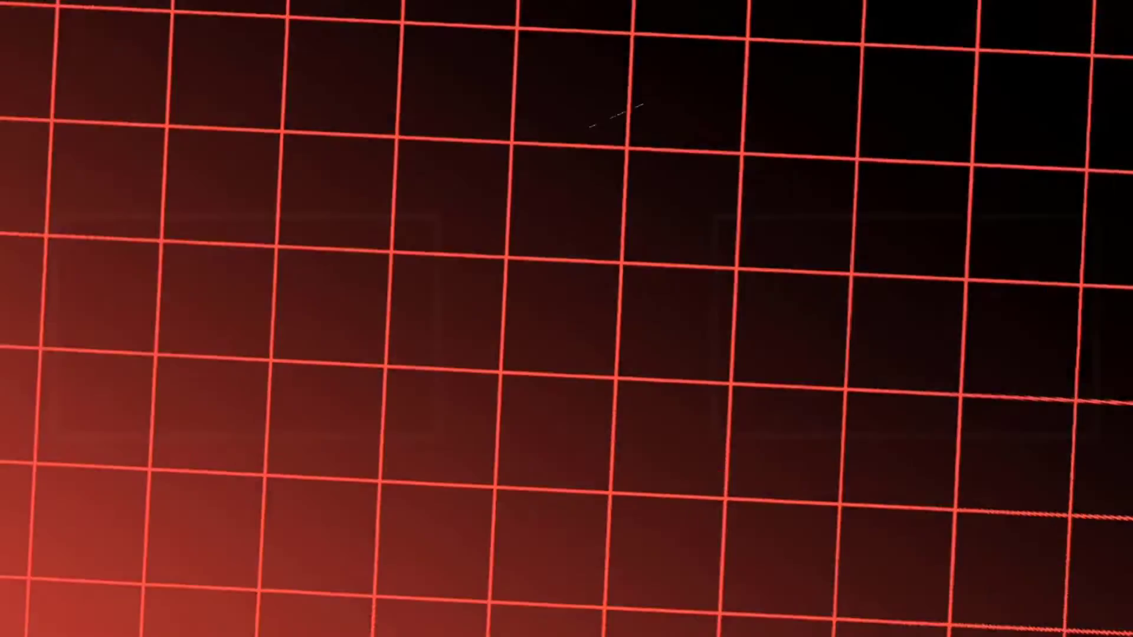